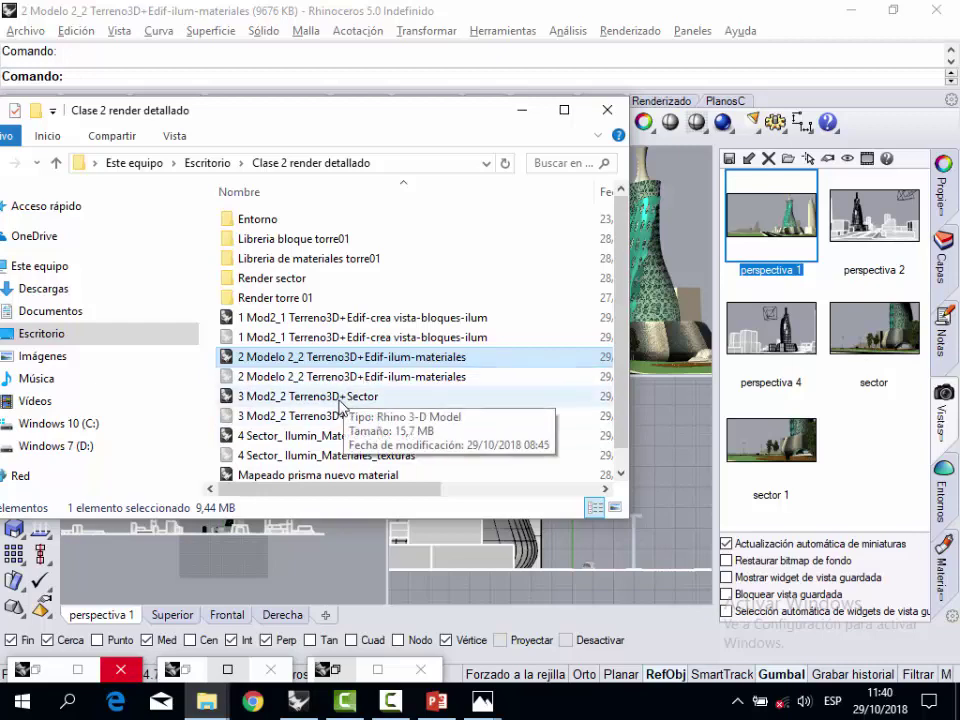
- Open the model 3 Mod2_2 Terreno3D+Sector in Rhinoceros and review its layers and saved views
left_click_drag(341, 405, 494, 318)
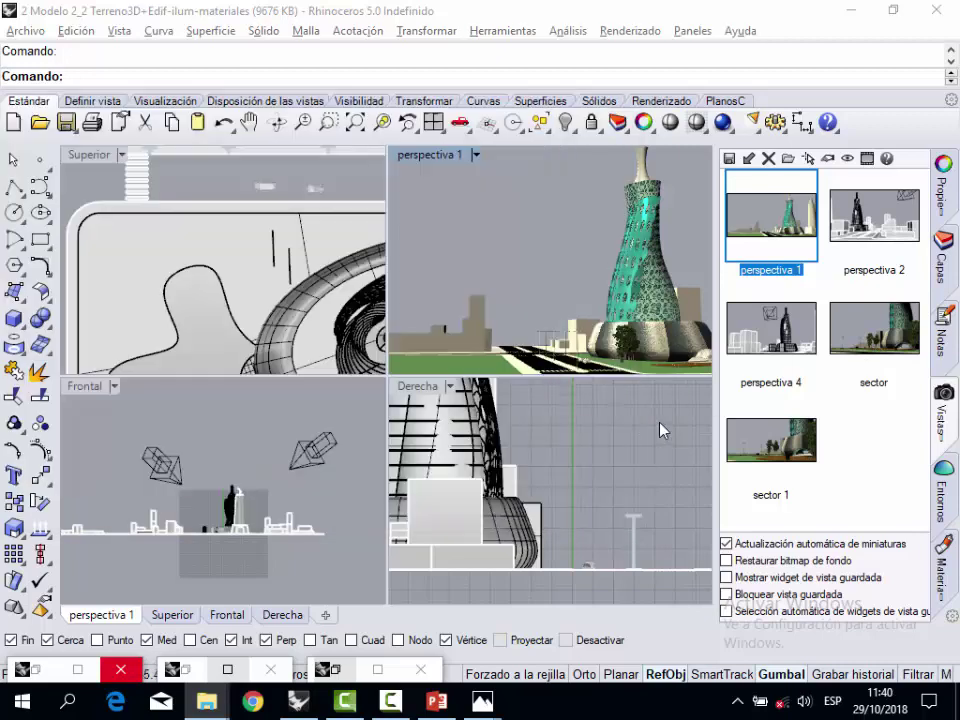
left_click(598, 389)
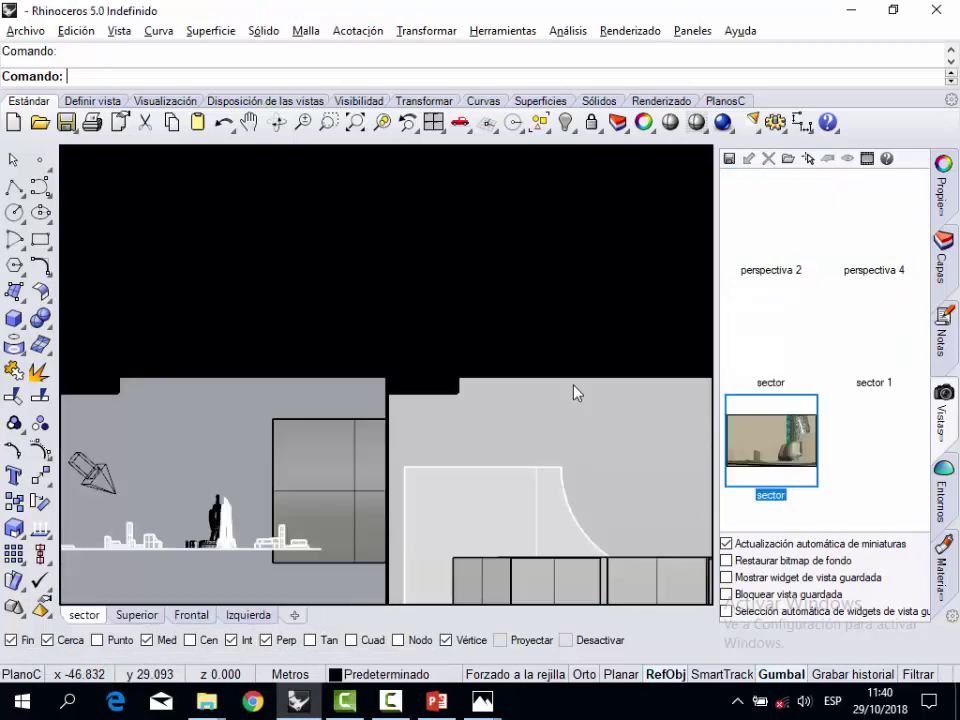
left_click(955, 275)
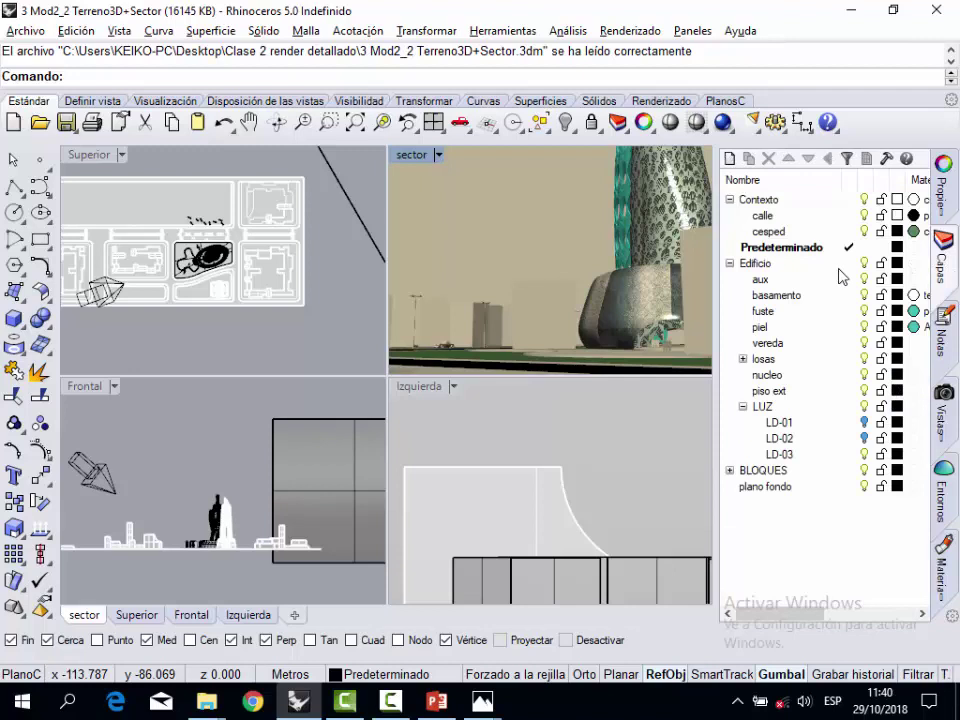
left_click(953, 440)
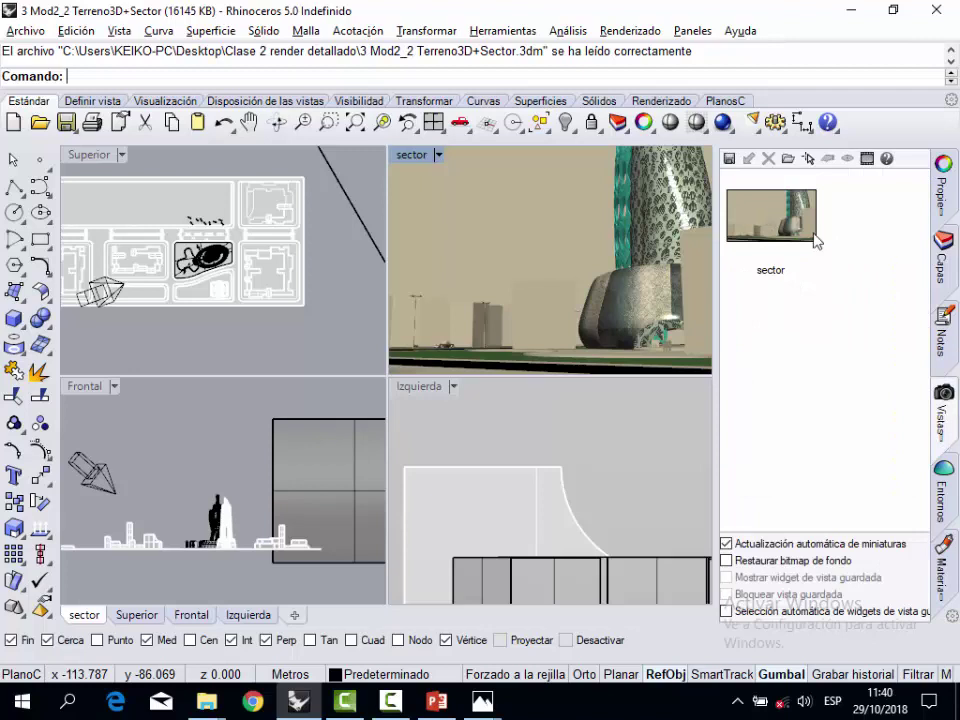
left_click(944, 283)
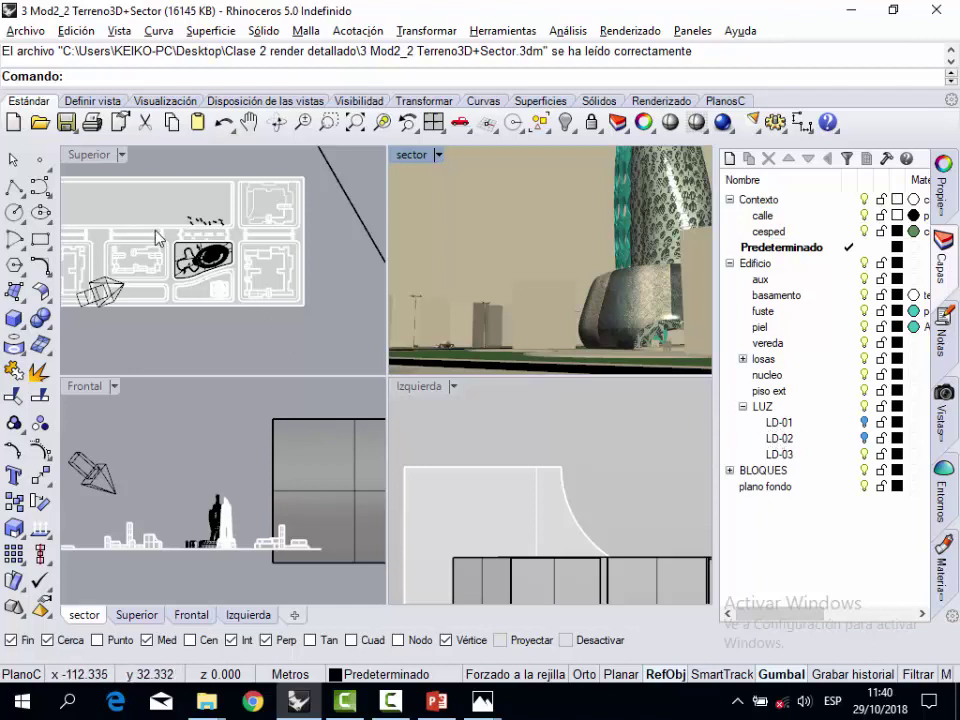
- Render the sector view as a preview and minimize the resulting render window
scroll(222, 243, "down", 1)
scroll(222, 243, "down", 1)
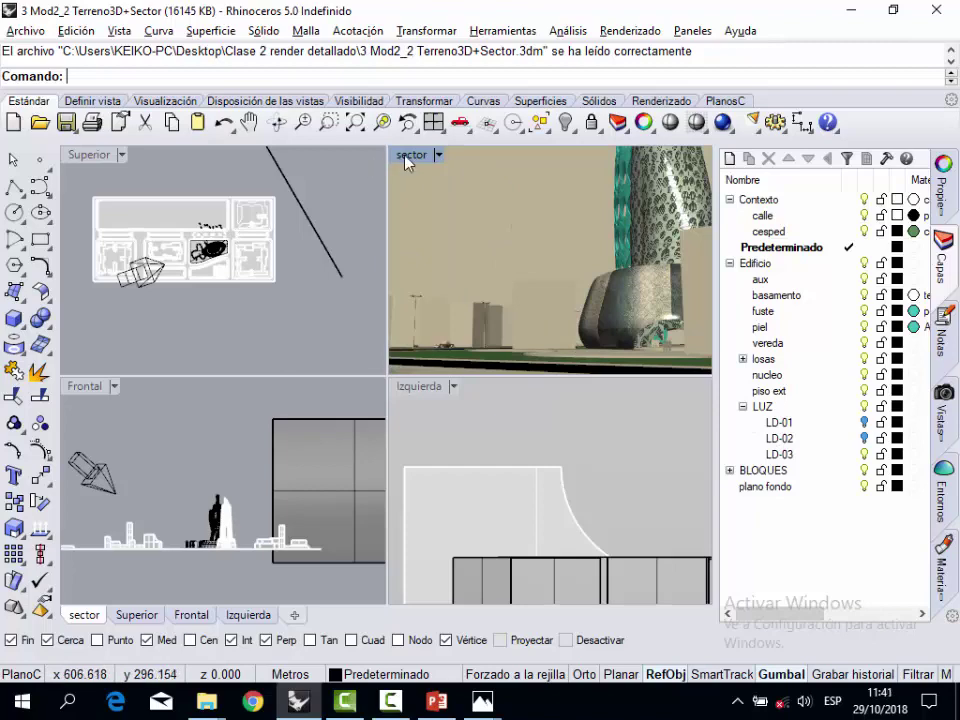
left_click(721, 121)
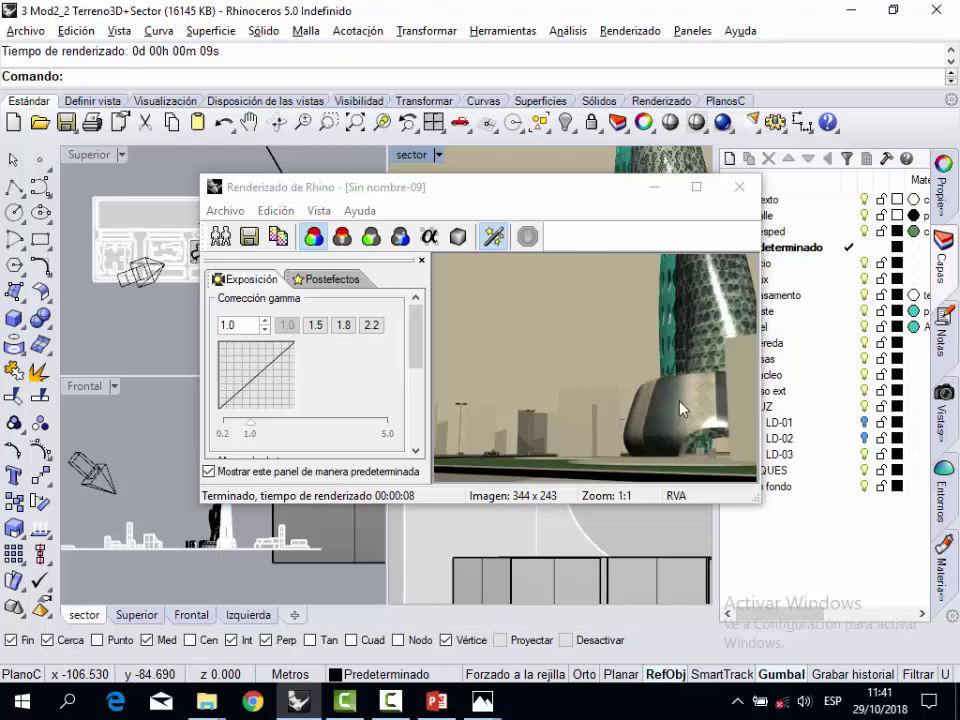
left_click(648, 191)
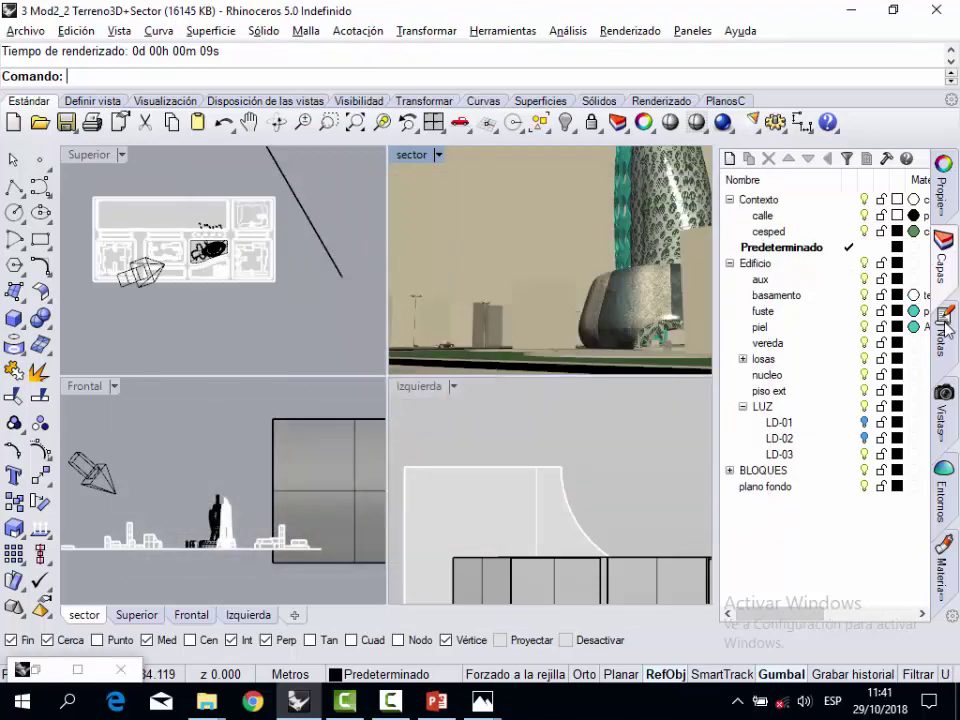
- Read the lighting and material notes, and examine the reference render "sector fondo" in the Render torre 01 folder
left_click(944, 322)
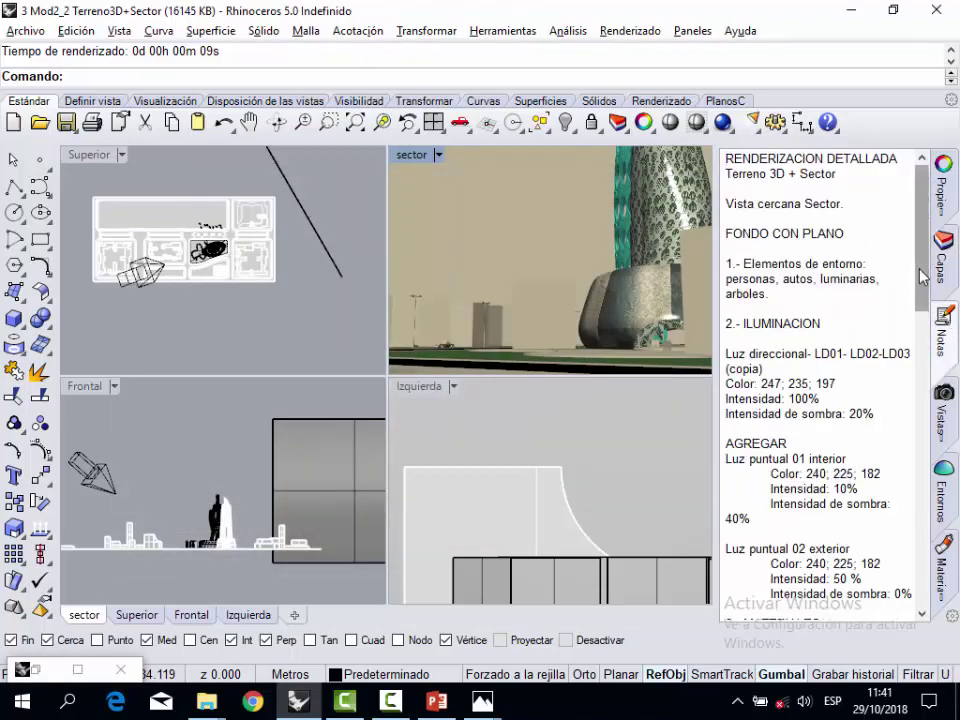
left_click_drag(921, 277, 922, 323)
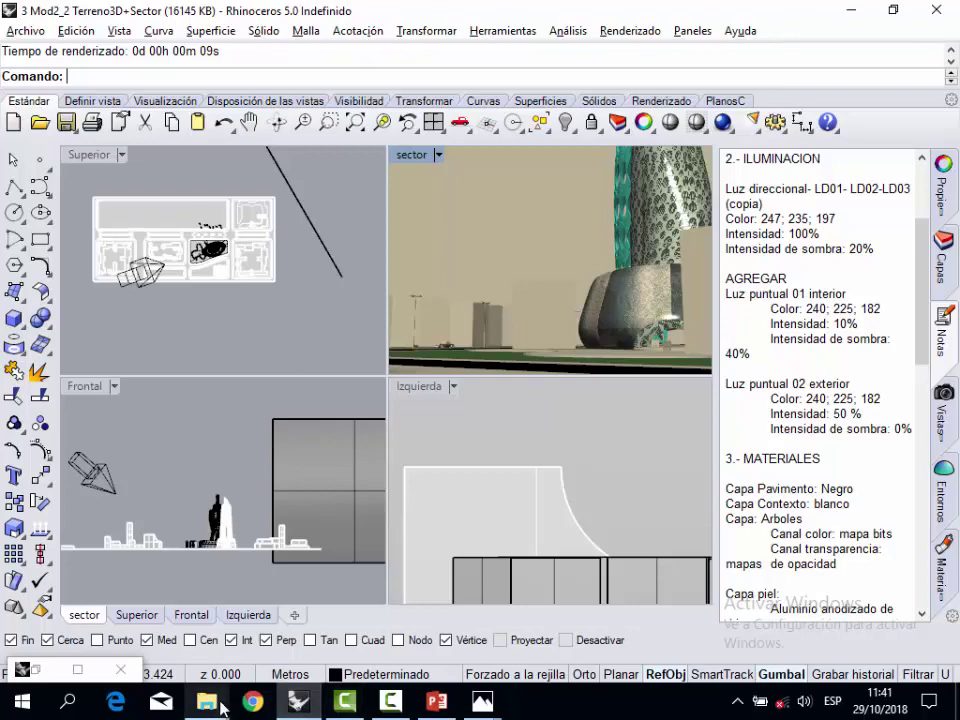
mouse_move(205, 706)
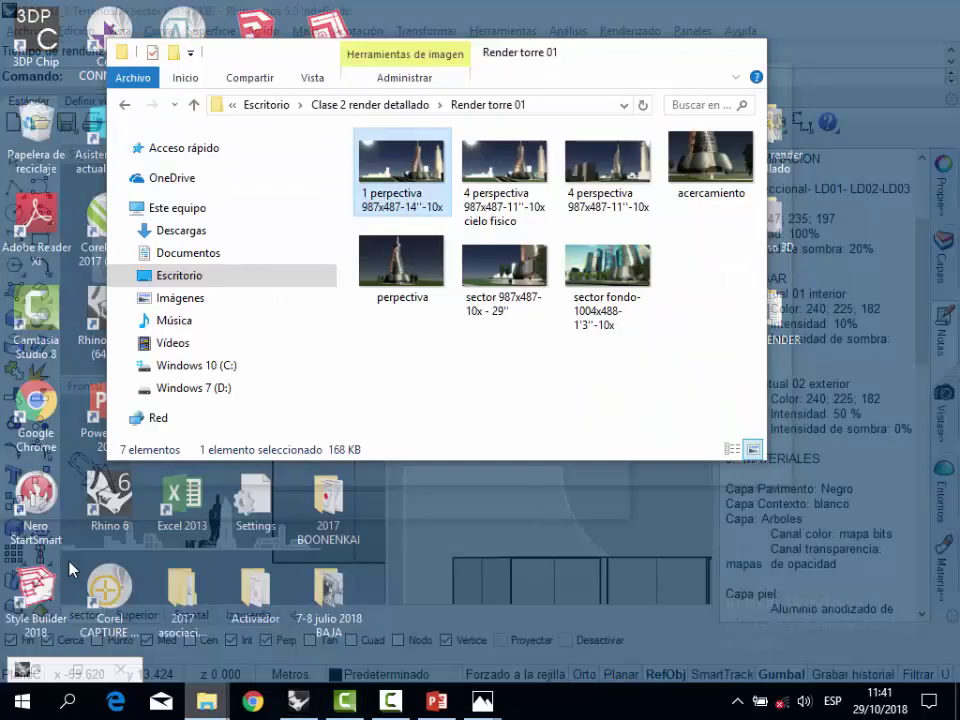
left_click(75, 590)
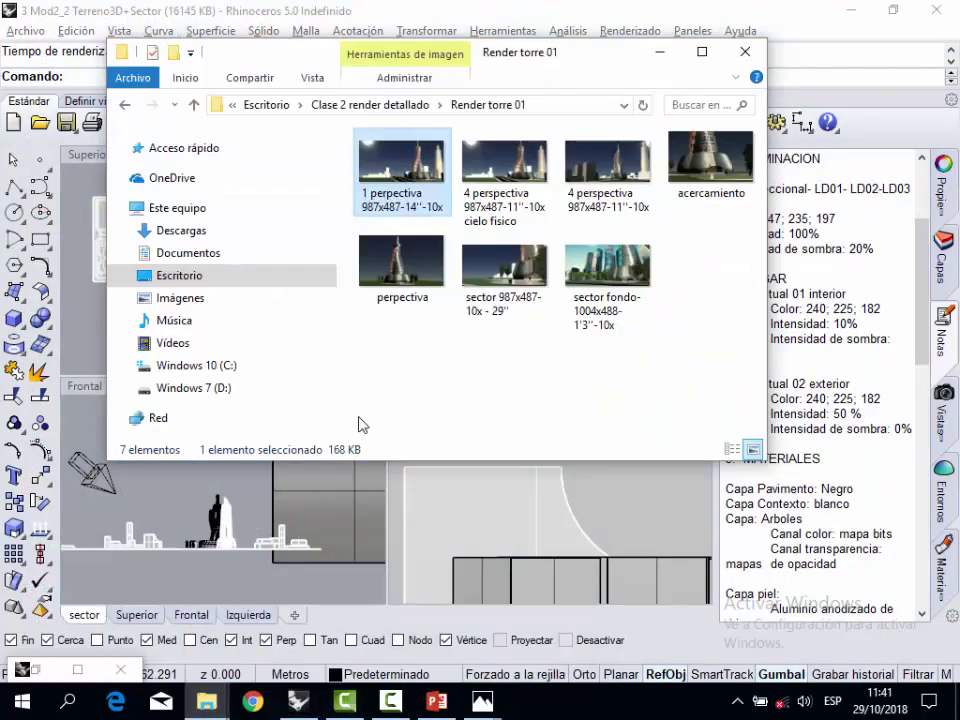
double_click(604, 278)
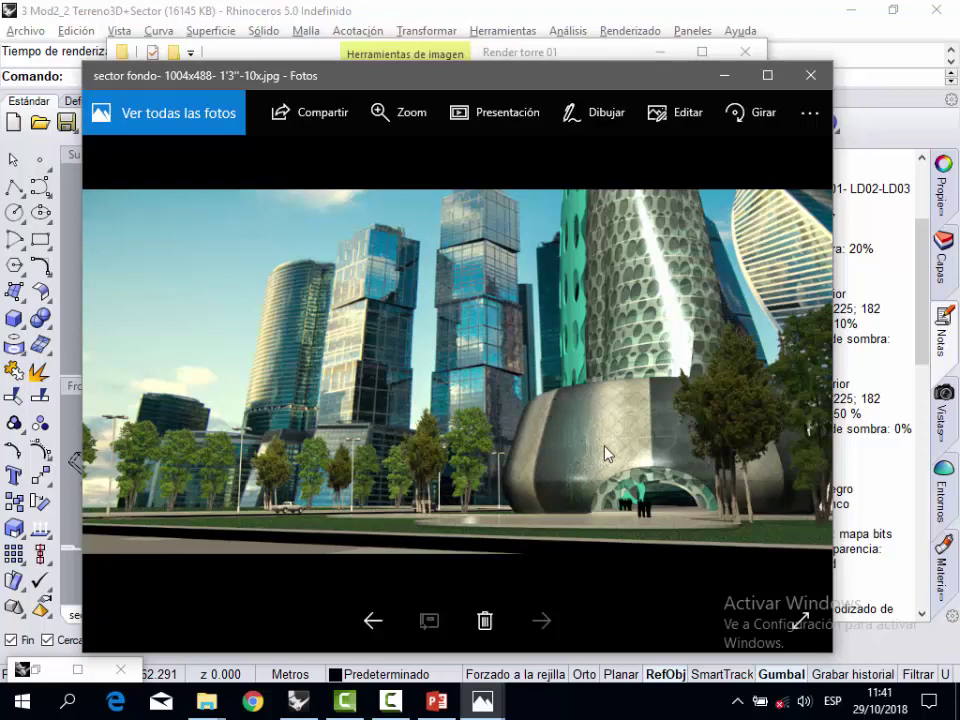
left_click(724, 75)
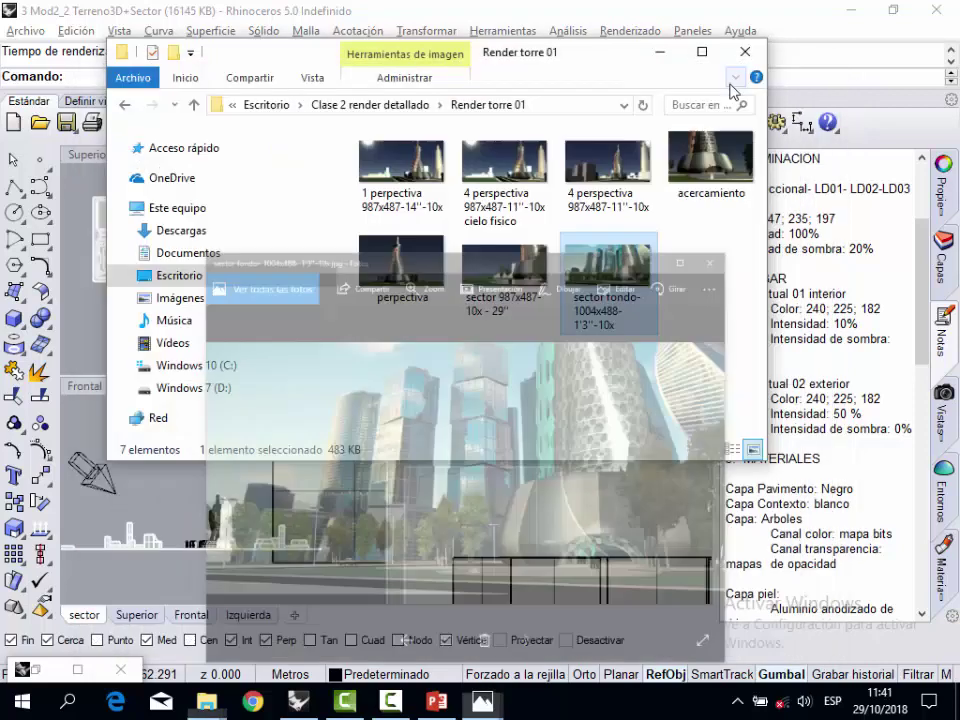
left_click(660, 51)
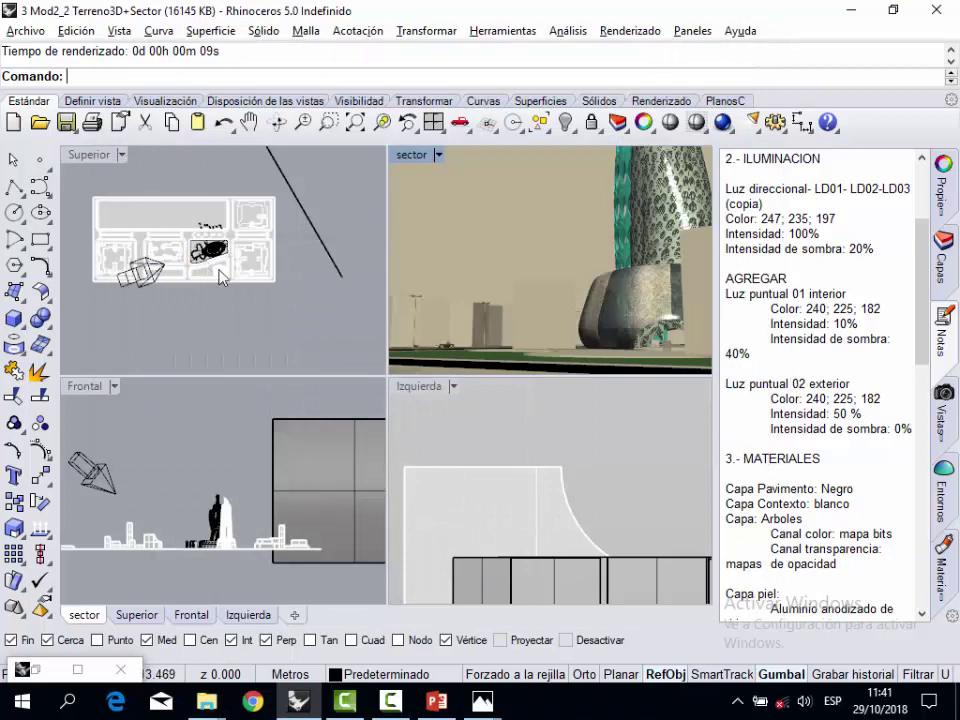
- Place a point light at the centre of the tower's core in the Superior view
scroll(240, 255, "up", 5)
scroll(240, 255, "up", 2)
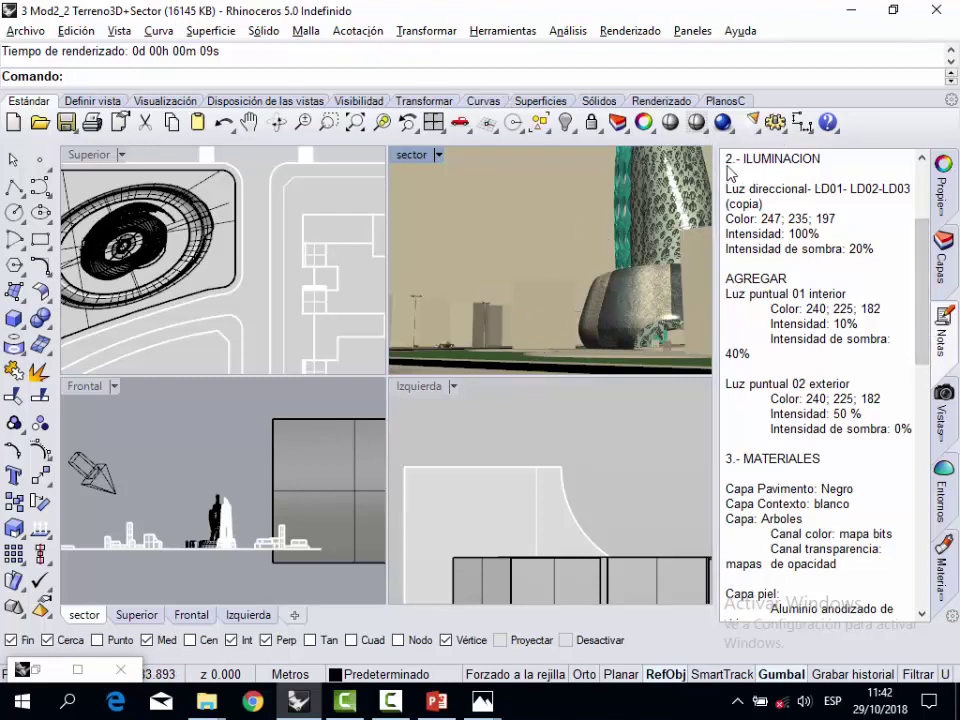
left_click(752, 122)
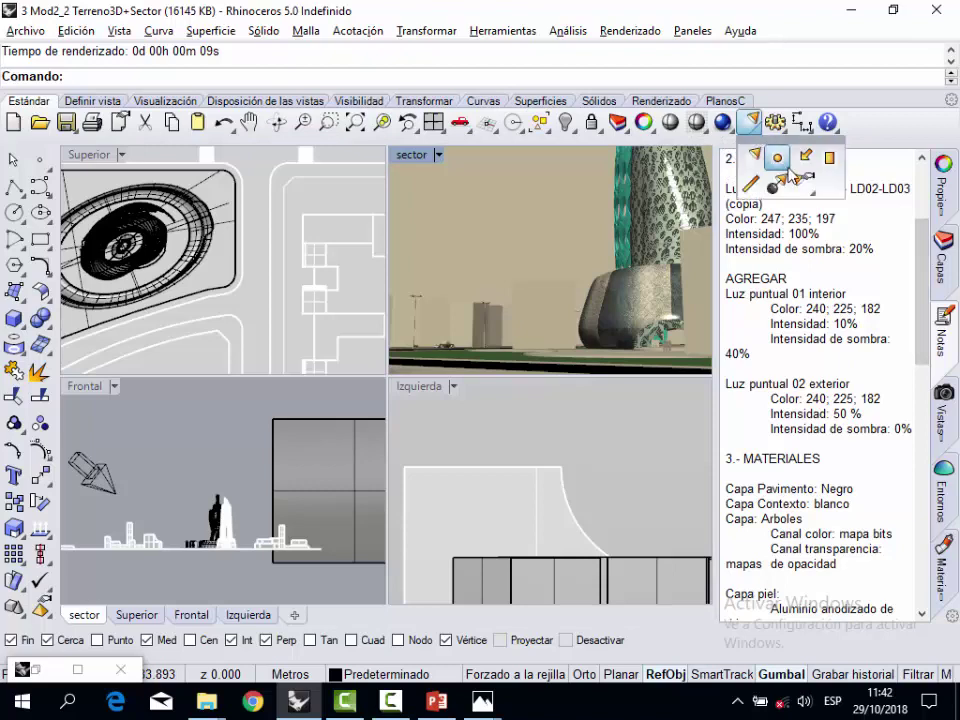
left_click(775, 160)
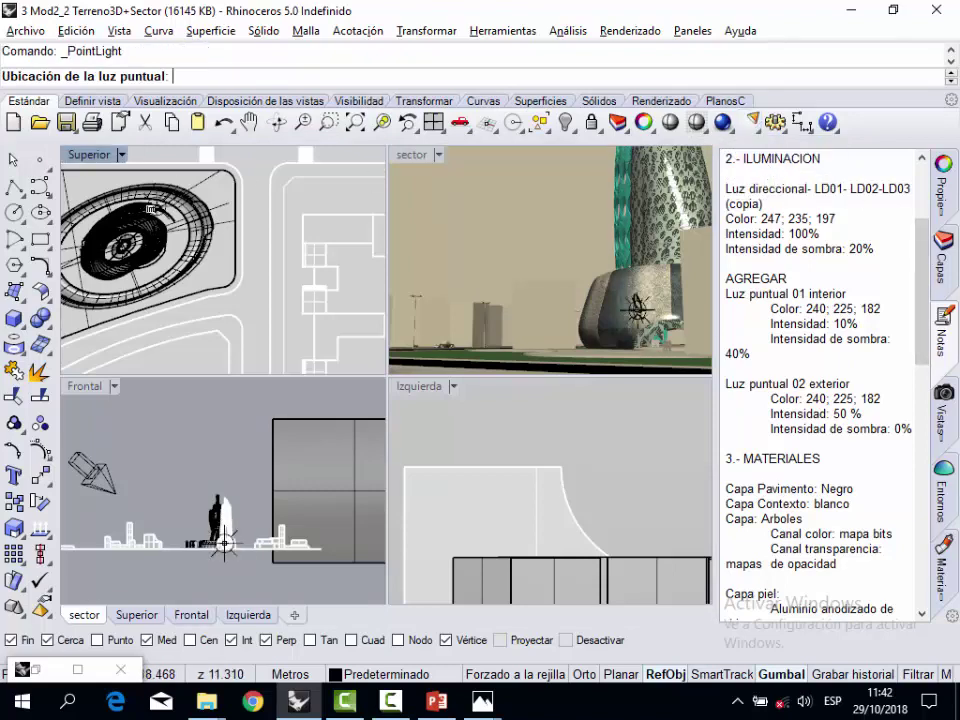
scroll(160, 278, "up", 5)
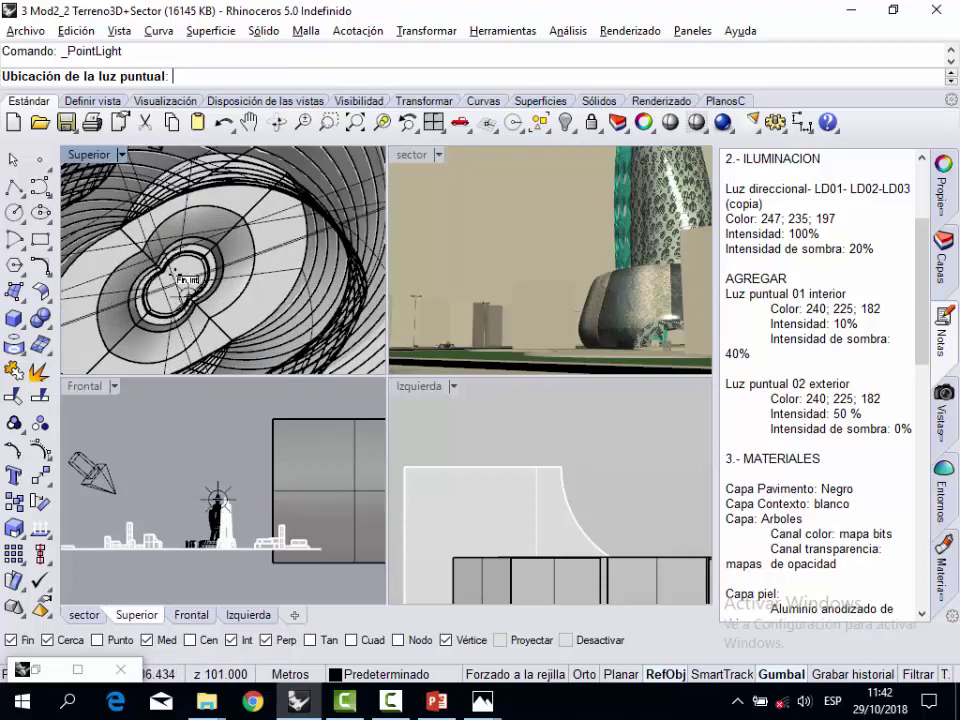
left_click(183, 280)
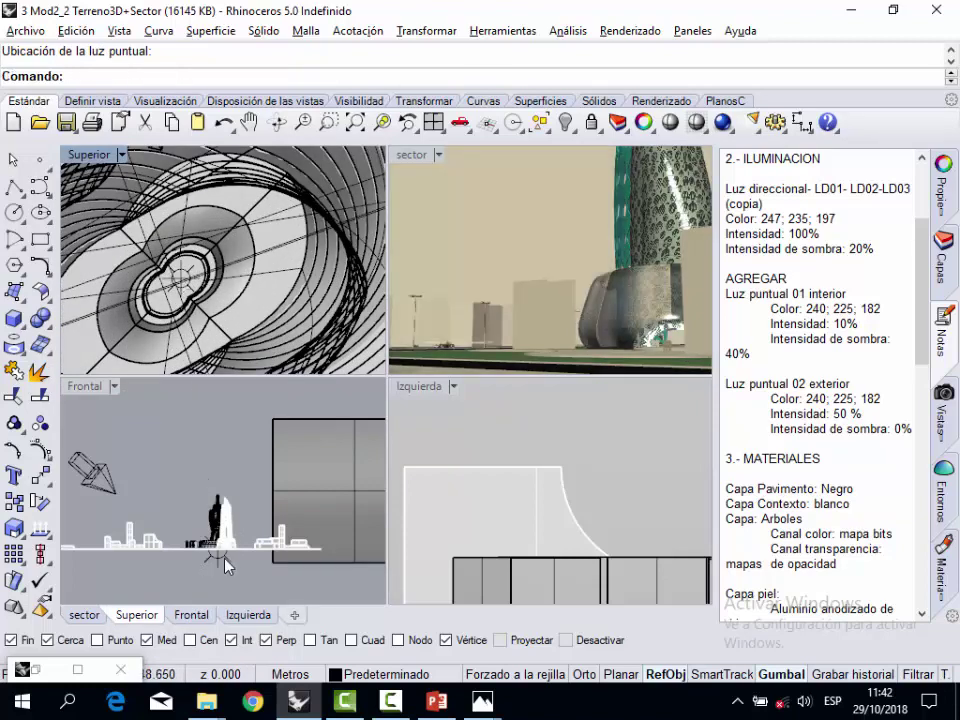
- Select the point light and move it about 8.6 m, mostly upward, in the Frontal view so it sits inside the plinth
left_click(223, 566)
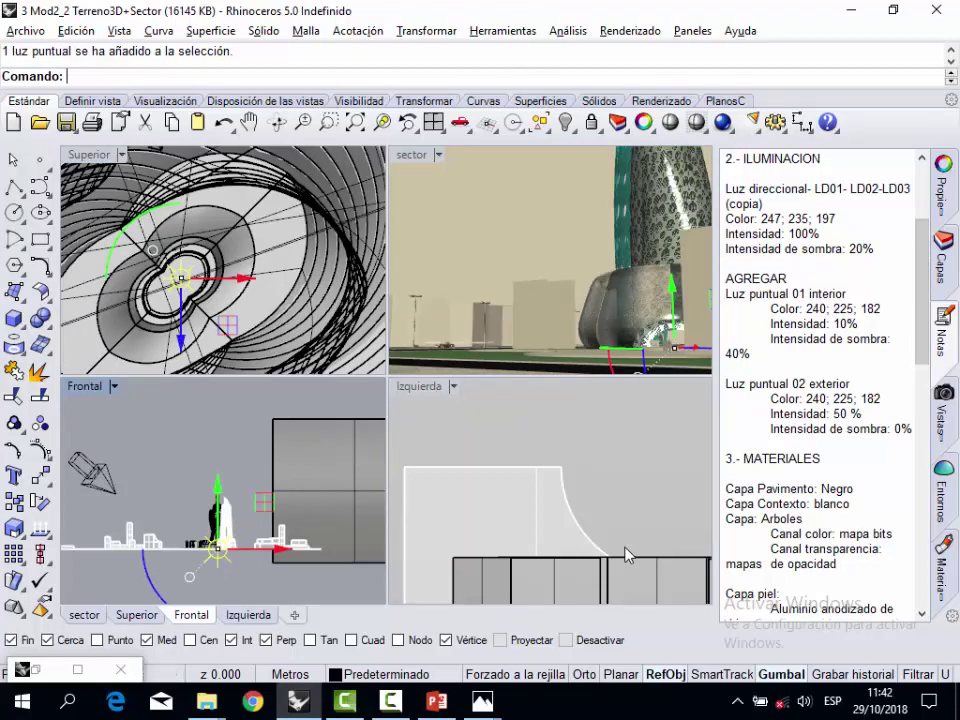
left_click(400, 390)
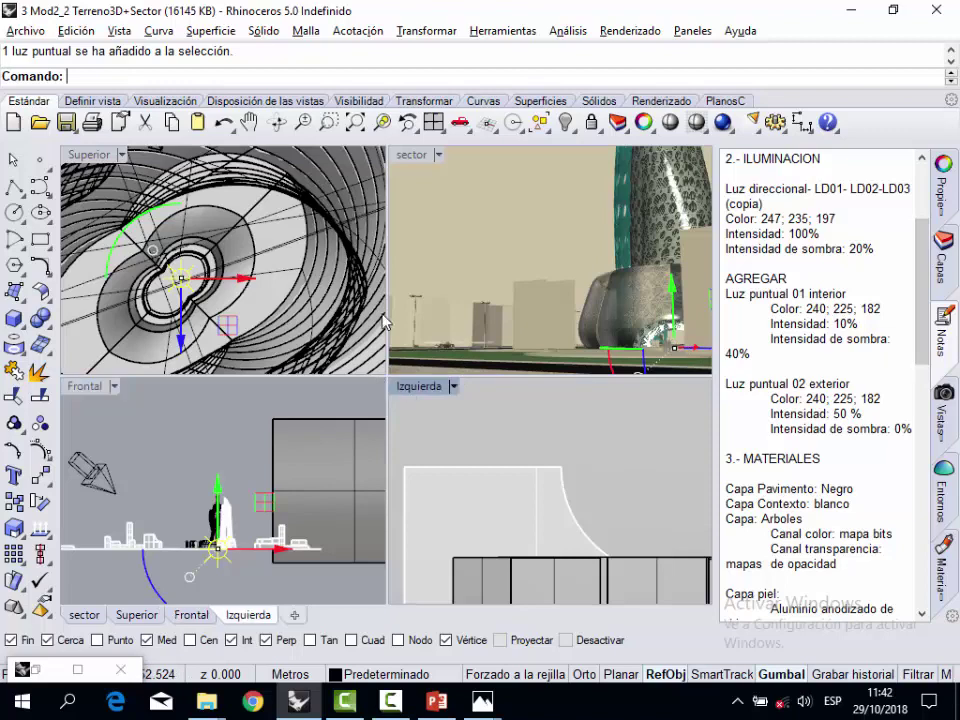
left_click(354, 122)
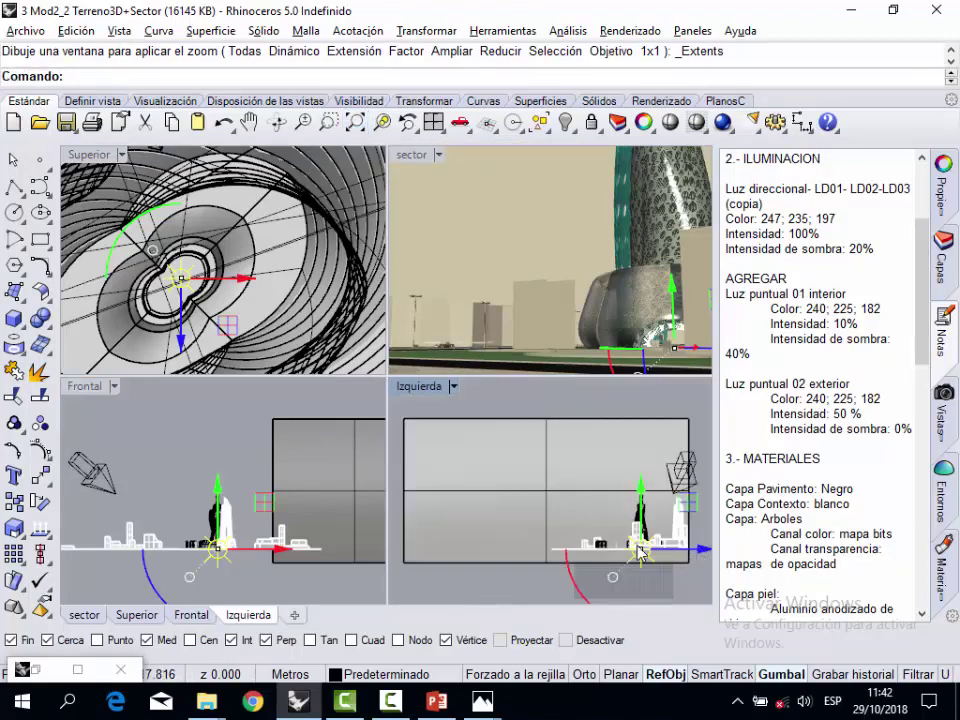
scroll(210, 563, "up", 2)
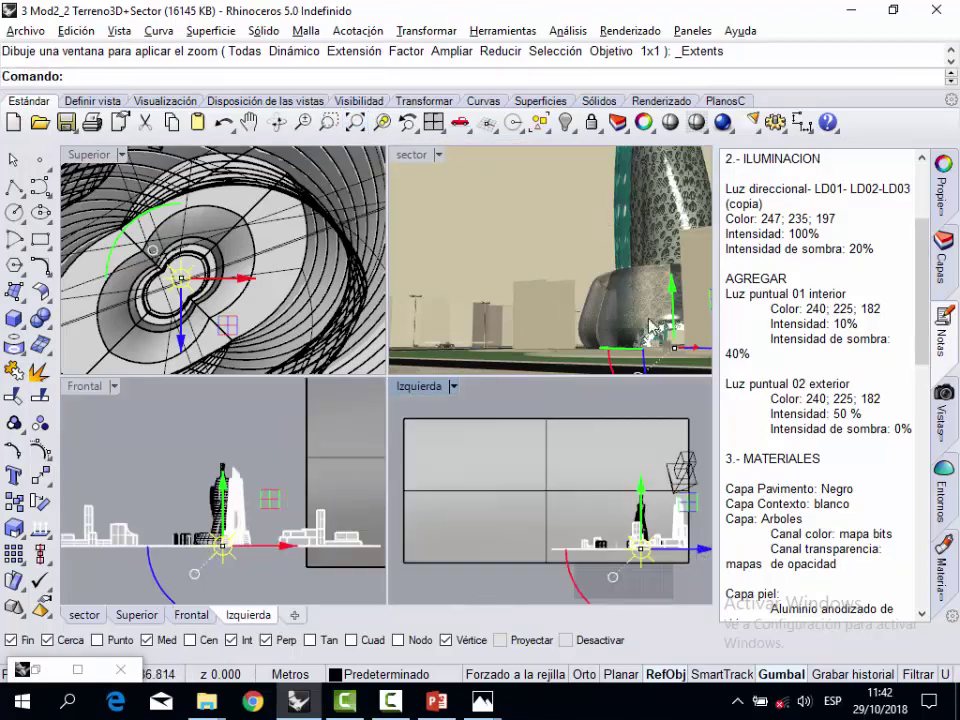
left_click(942, 255)
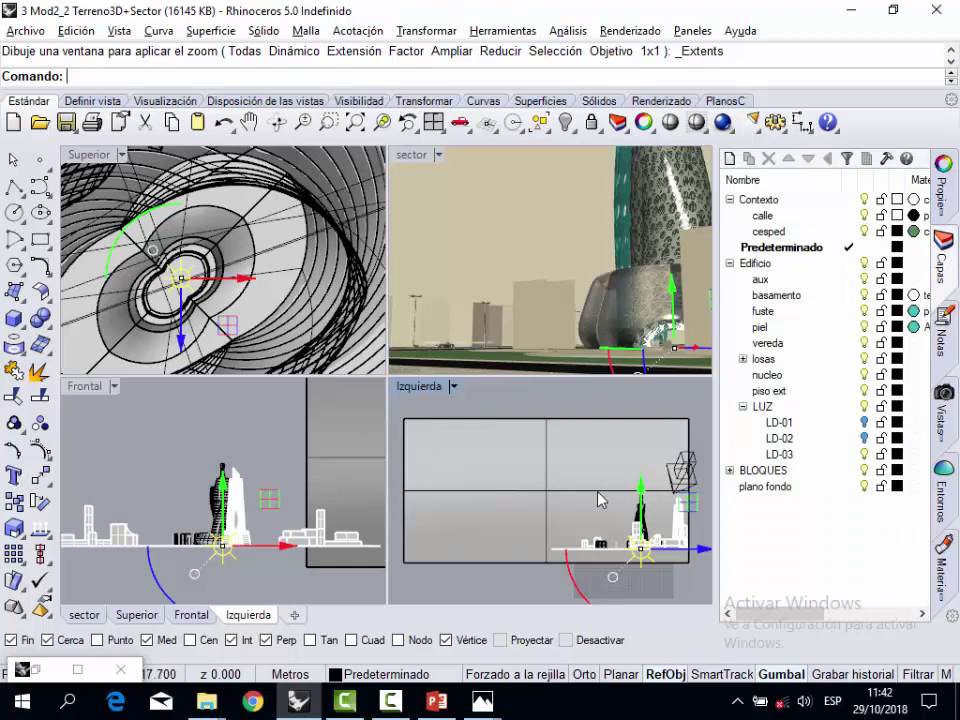
scroll(258, 516, "up", 6)
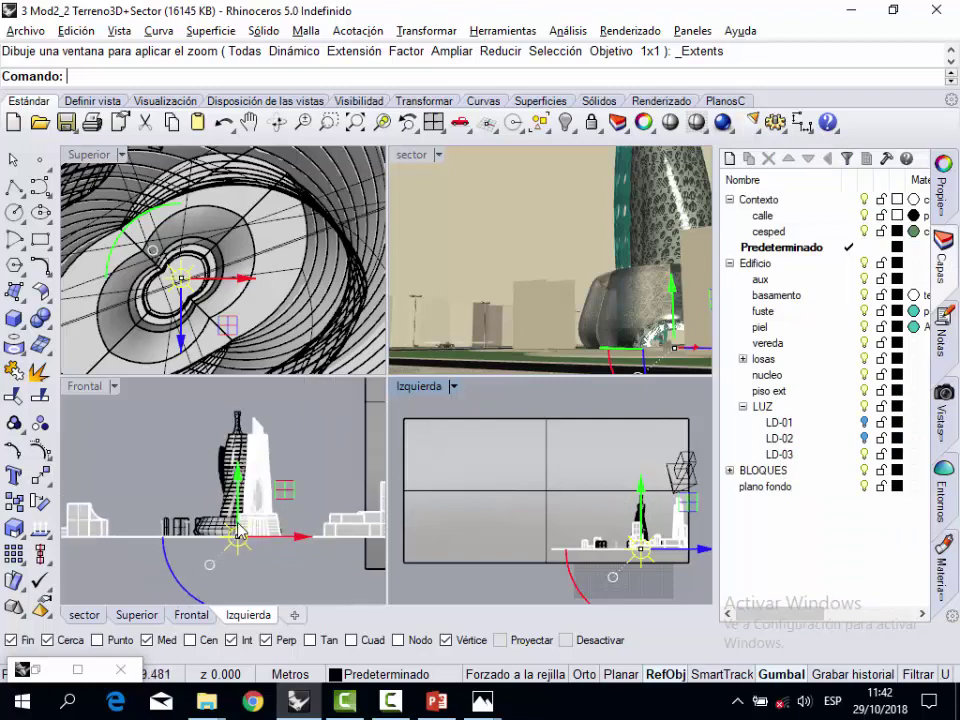
left_click_drag(270, 520, 332, 514)
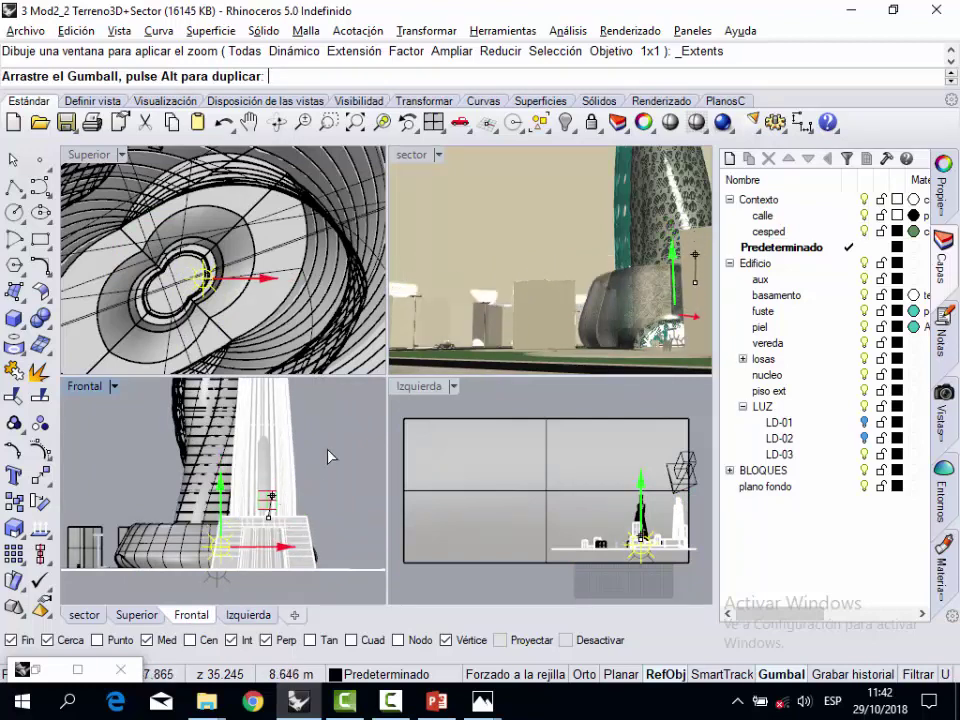
- Widen the viewports, shift the point light slightly lower and toward the plinth's entrance, and check its effect in the sector perspective
left_click_drag(716, 303, 771, 343)
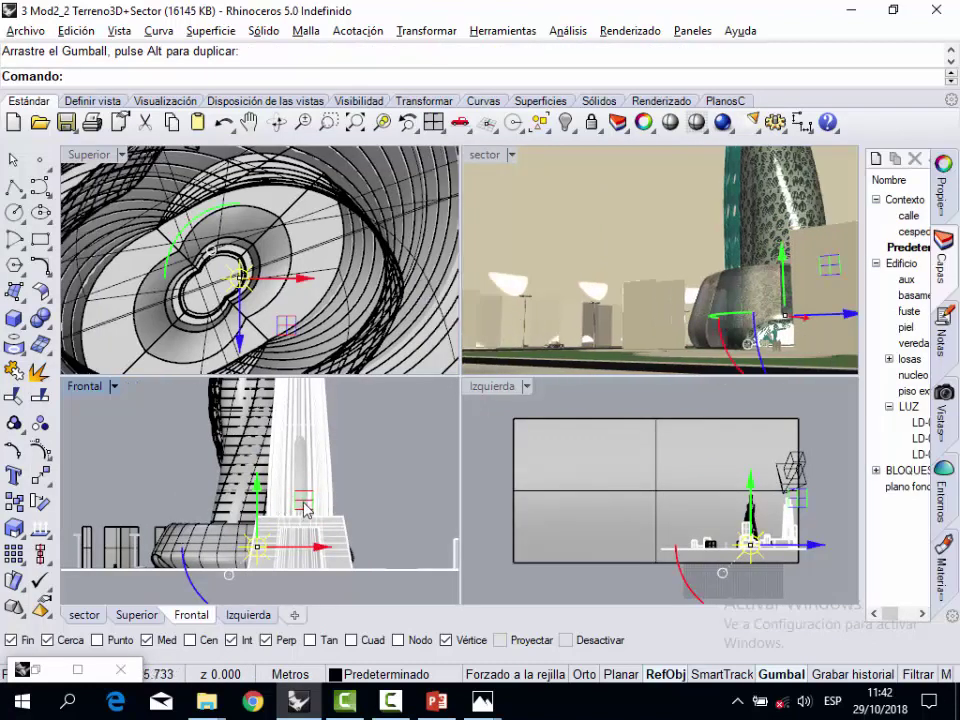
left_click_drag(306, 509, 750, 310)
scroll(765, 306, "up", 5)
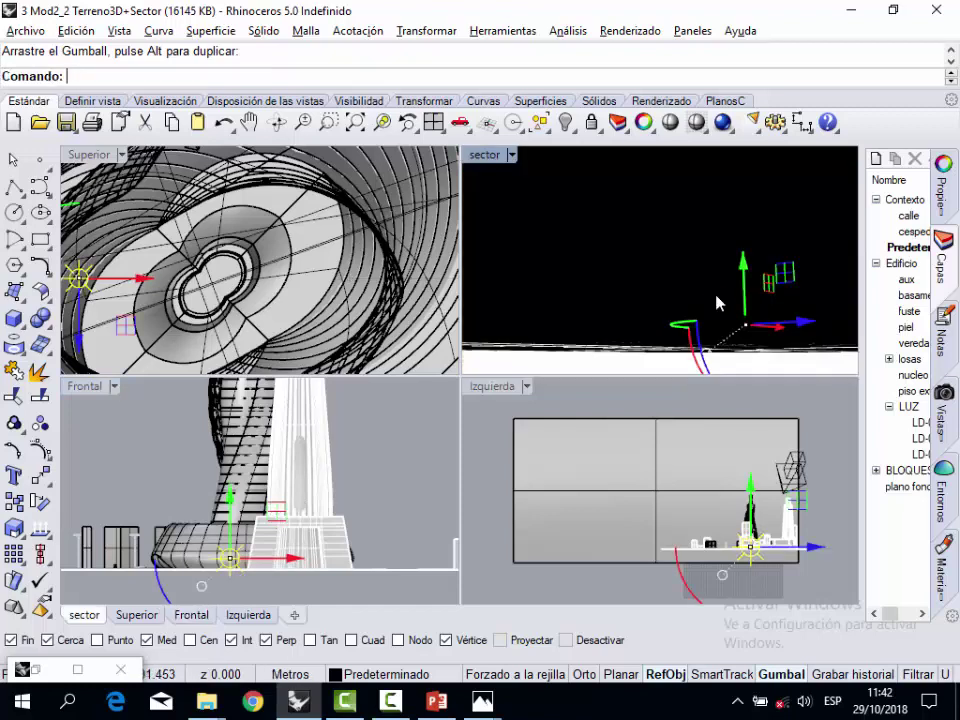
scroll(716, 302, "down", 8)
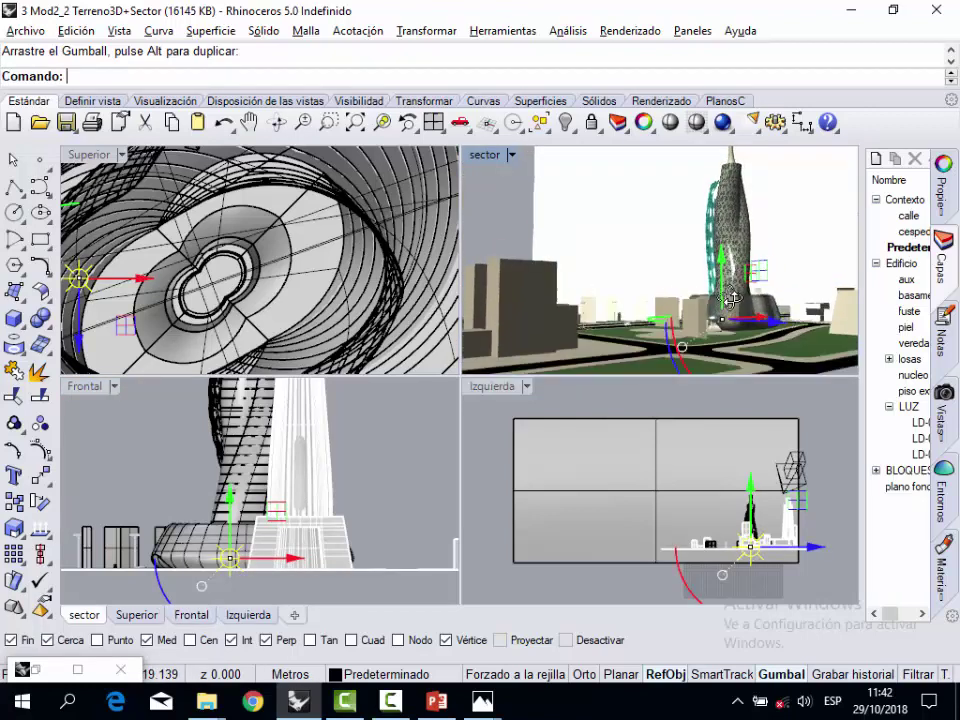
scroll(733, 298, "up", 6)
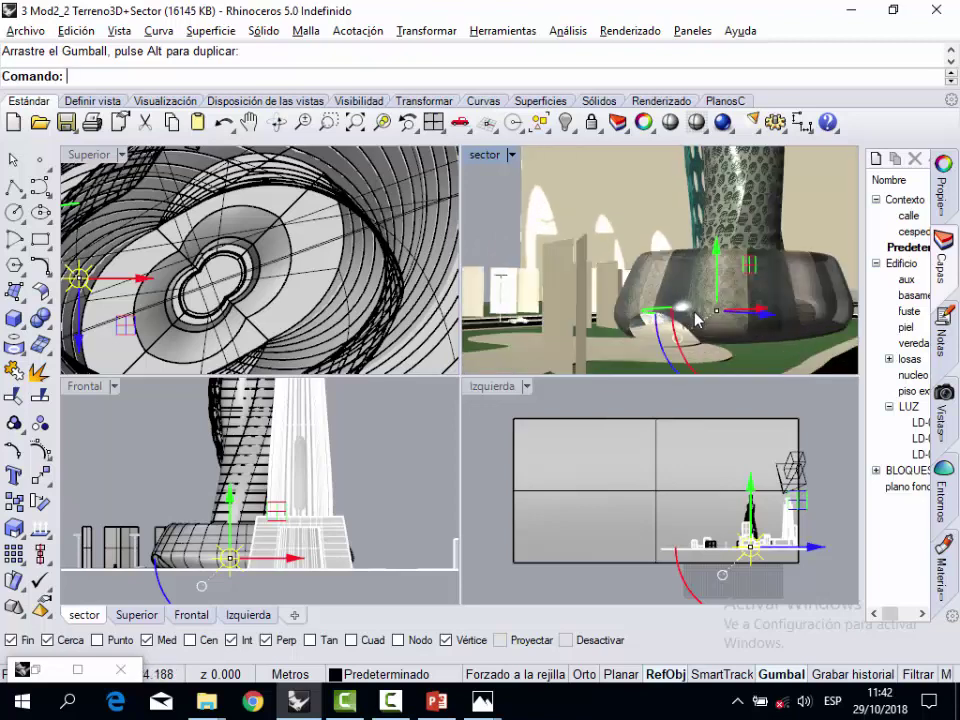
scroll(697, 318, "up", 4)
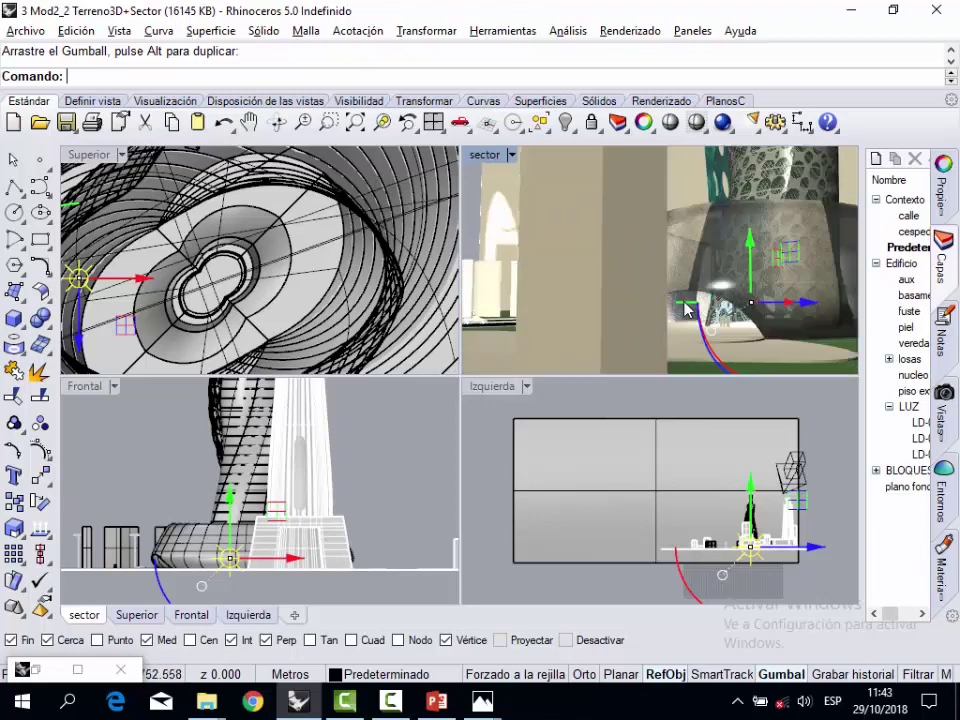
scroll(690, 305, "up", 5)
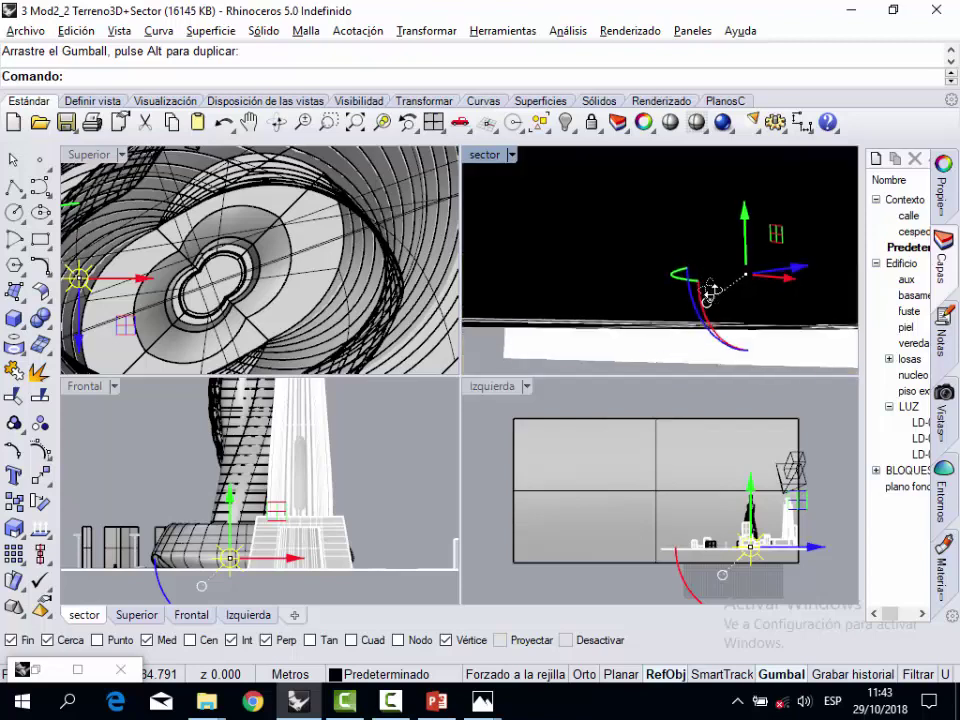
scroll(708, 298, "down", 3)
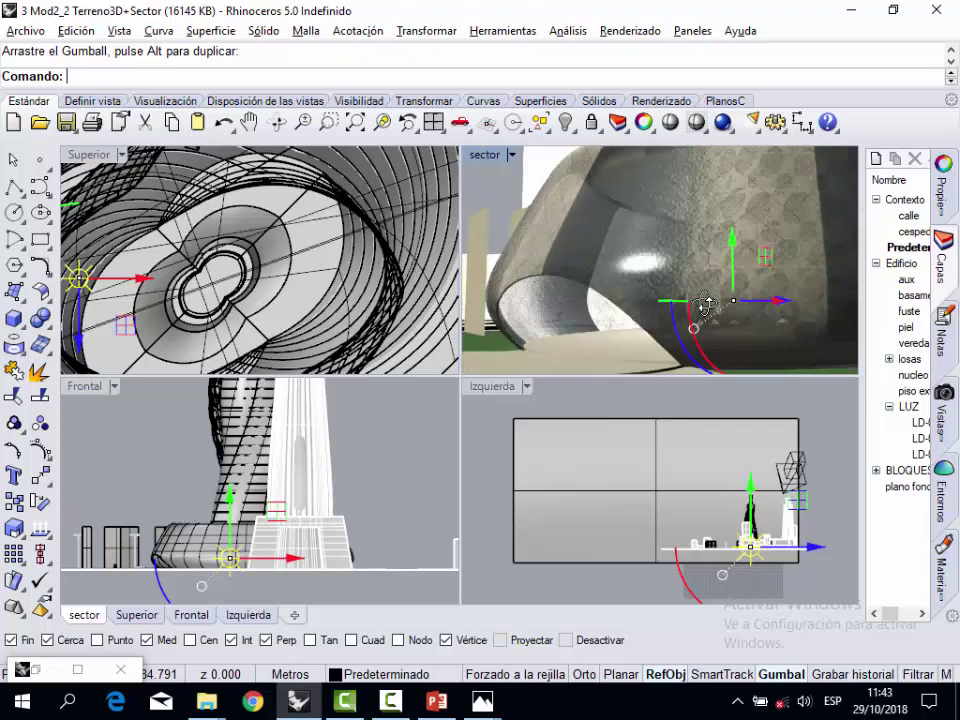
scroll(707, 308, "down", 3)
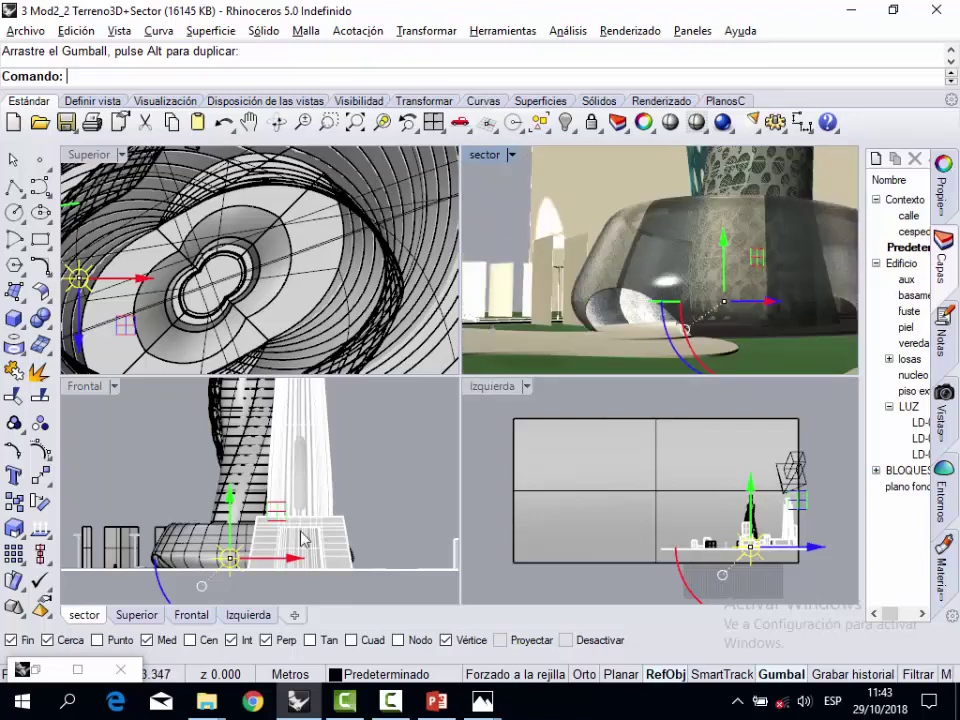
- Shift the point light farther toward the plinth's entrance in the Frontal view, and assign it together with the LUZ layer's objects to LUZ
left_click_drag(279, 514, 252, 522)
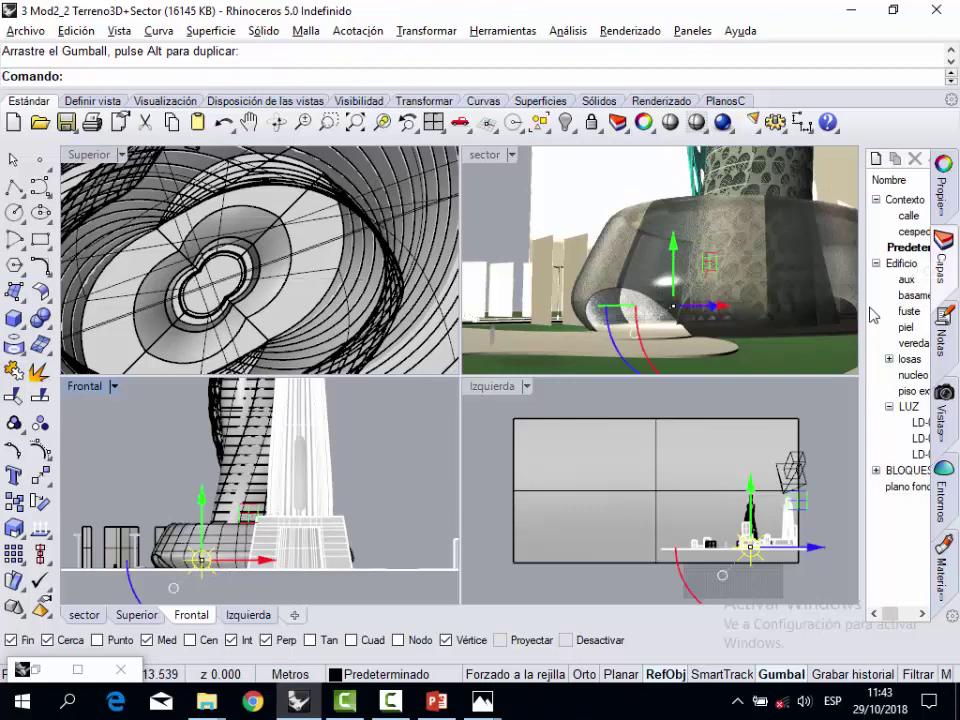
left_click_drag(738, 306, 738, 306)
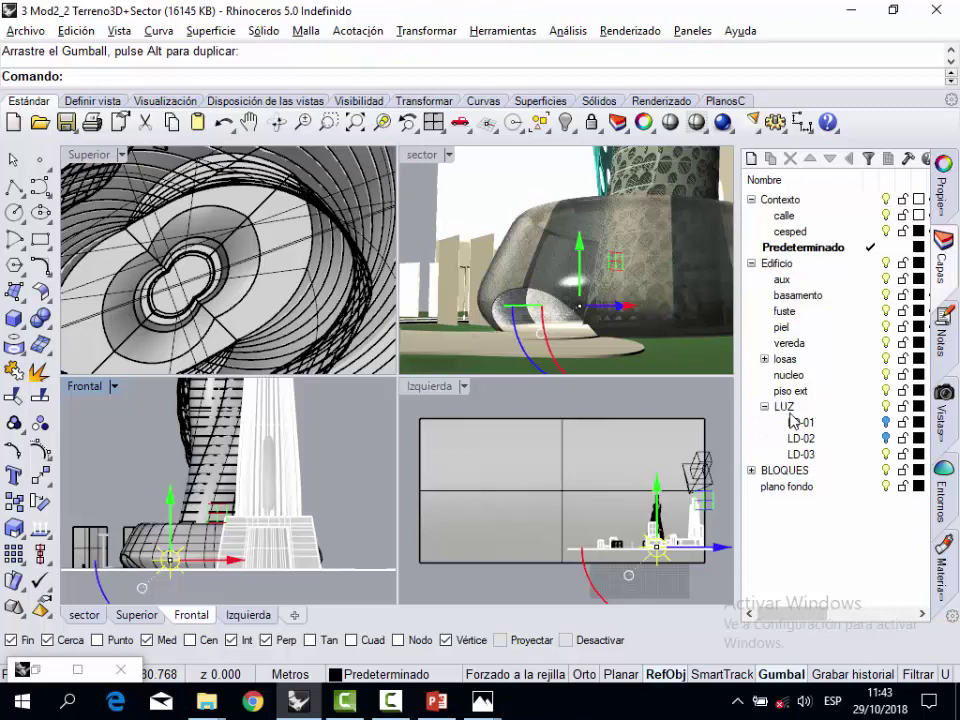
right_click(790, 410)
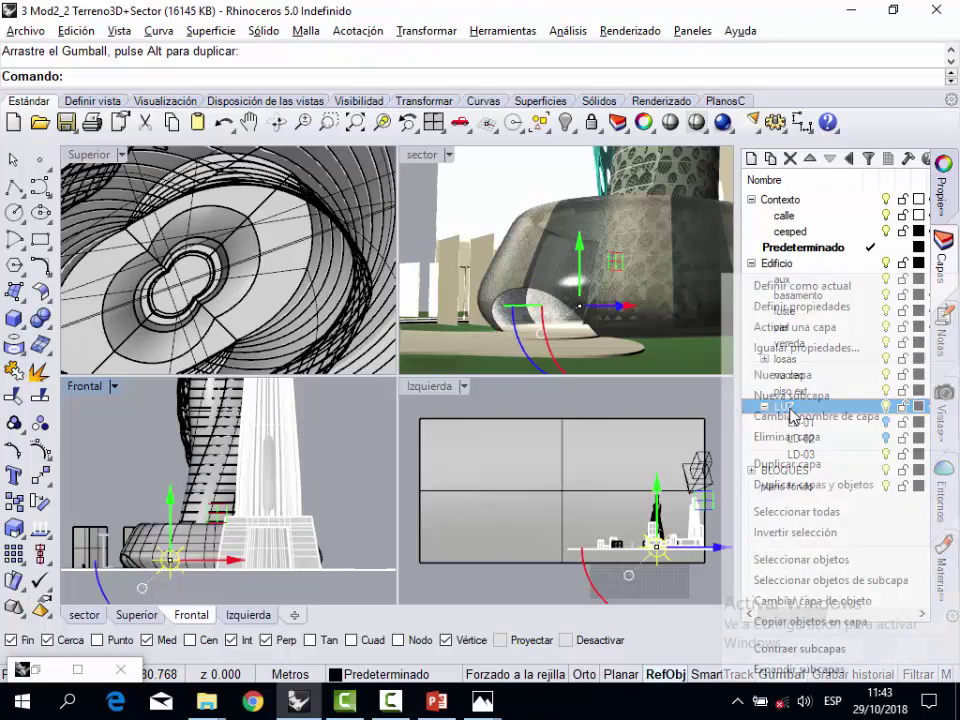
left_click(835, 561)
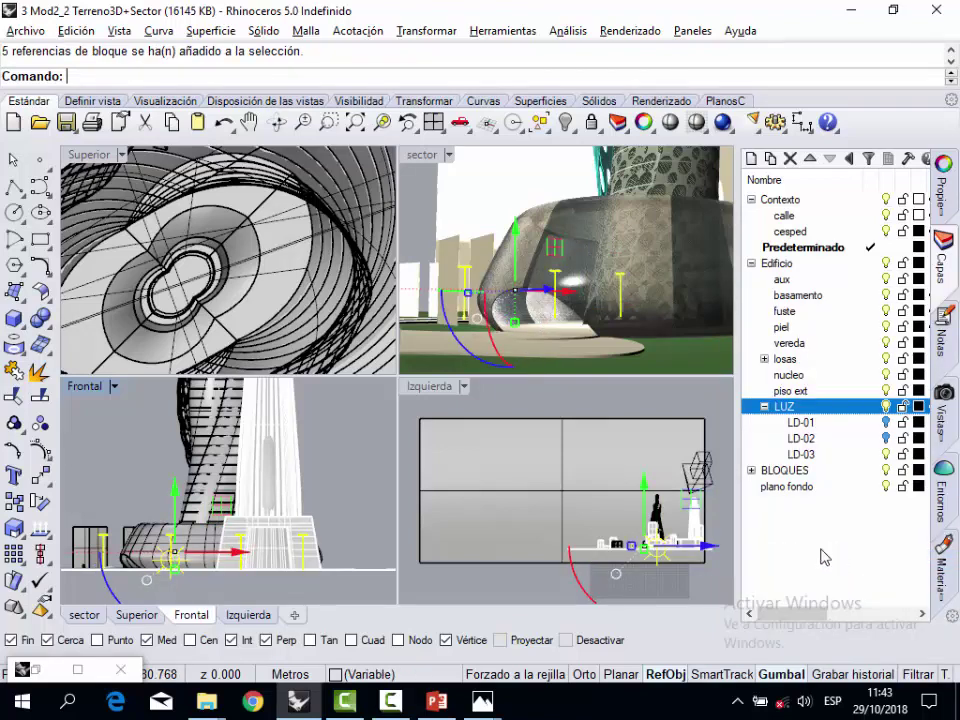
right_click(784, 412)
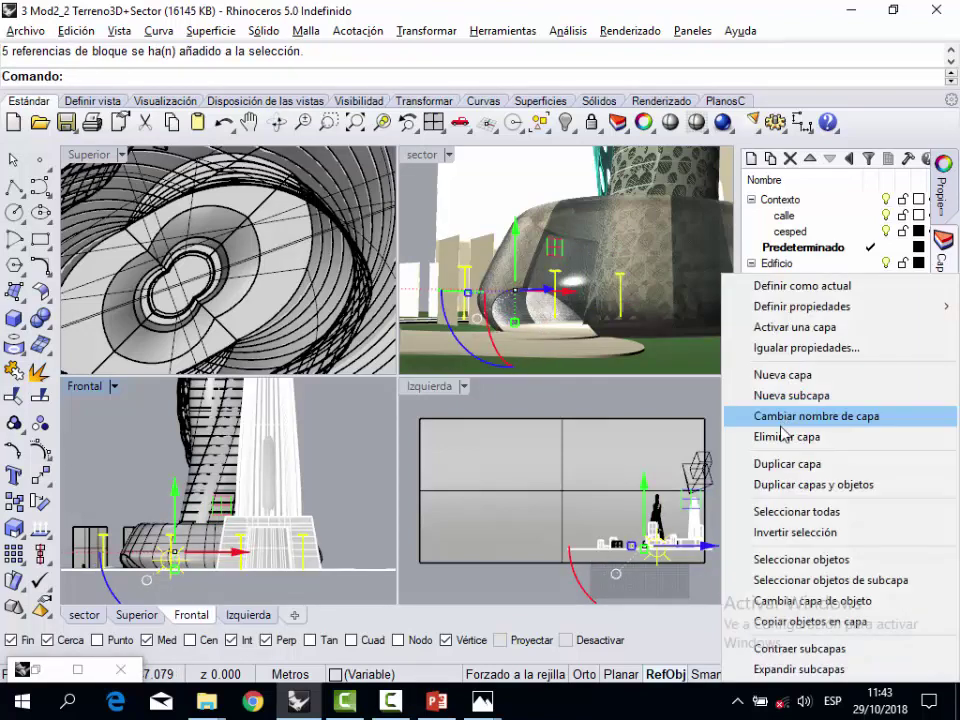
left_click(727, 605)
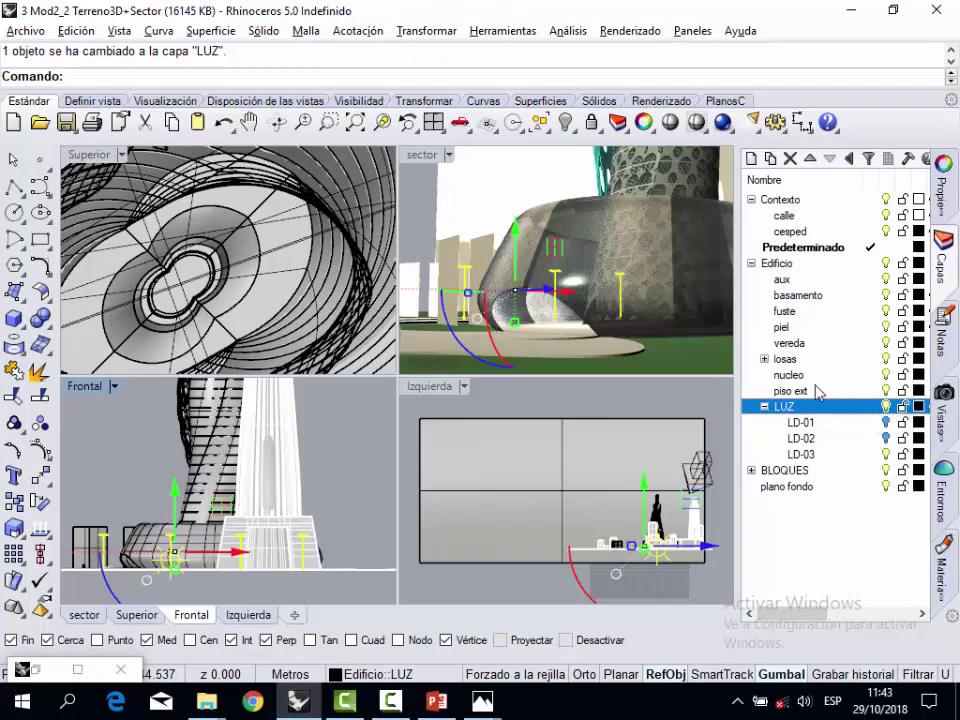
- Create a layer named "luz puntual" and move the selected objects to it
left_click(751, 158)
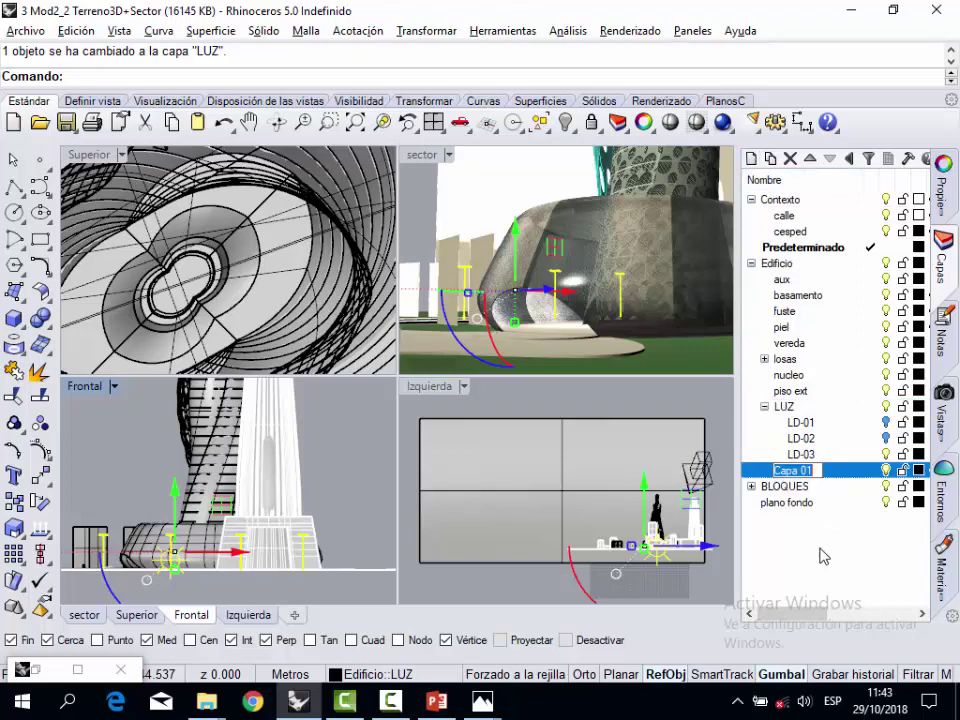
type("luz puntual")
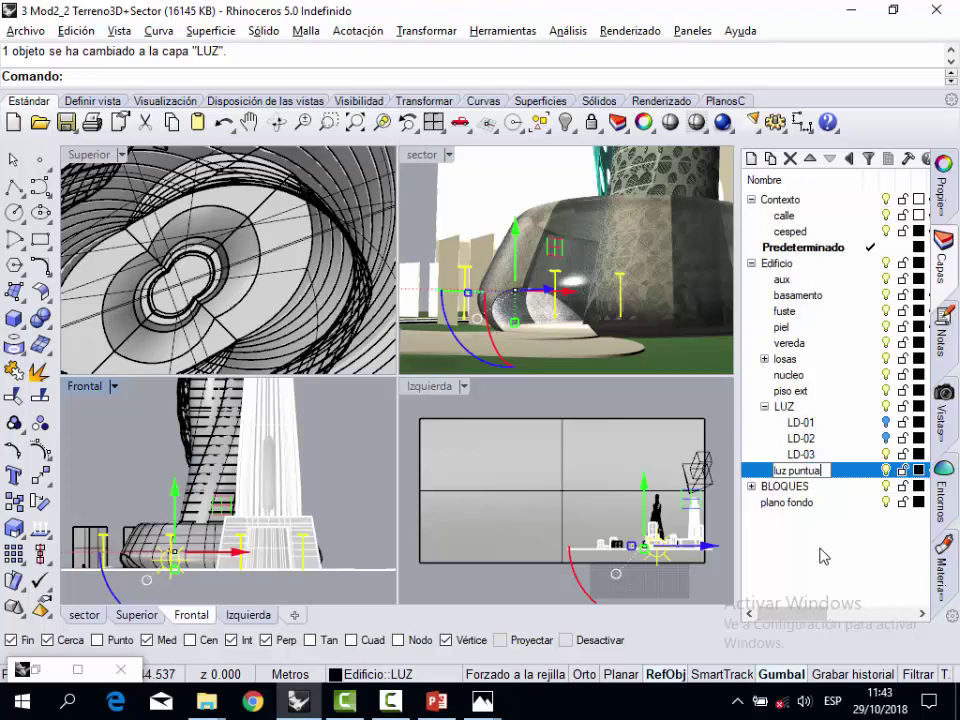
right_click(796, 470)
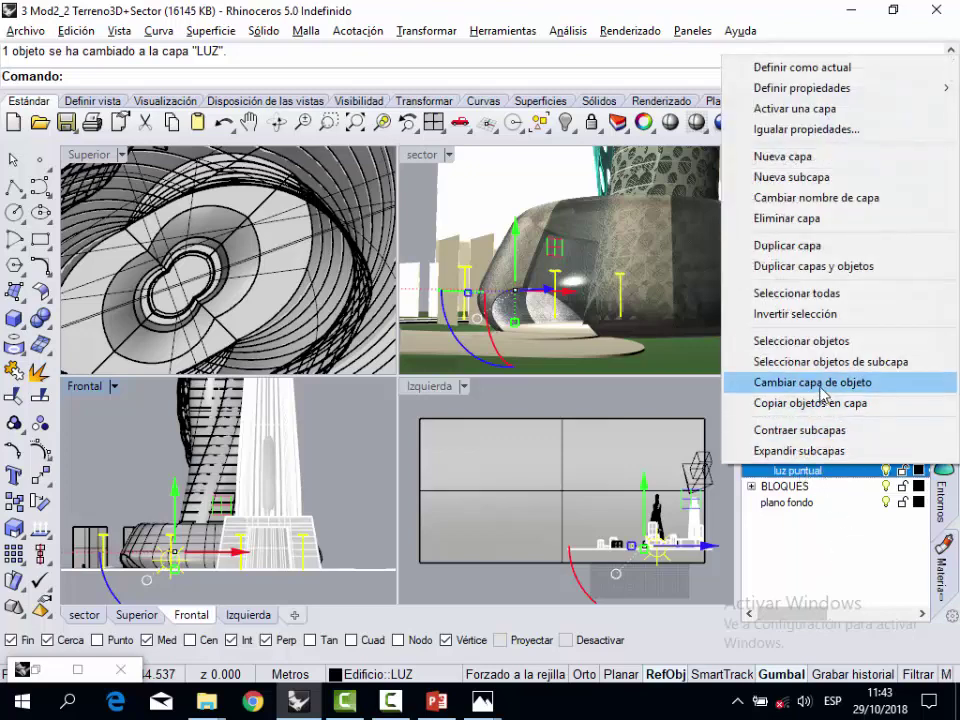
left_click(821, 391)
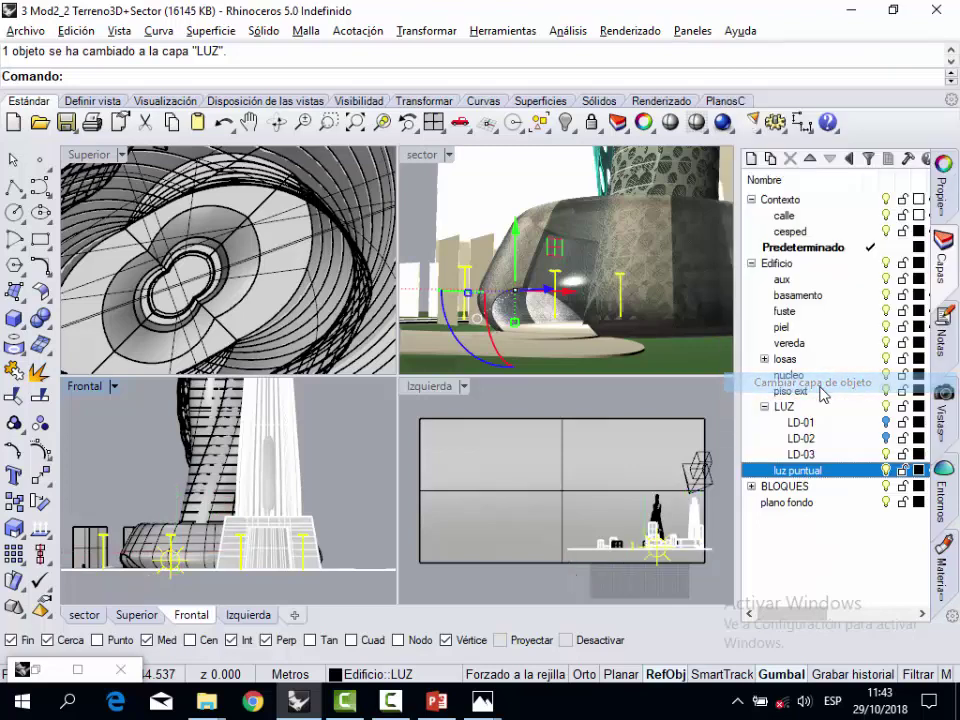
- Turn off the LD-03 light layer, leaving luz puntual as the highlighted layer
left_click(885, 454)
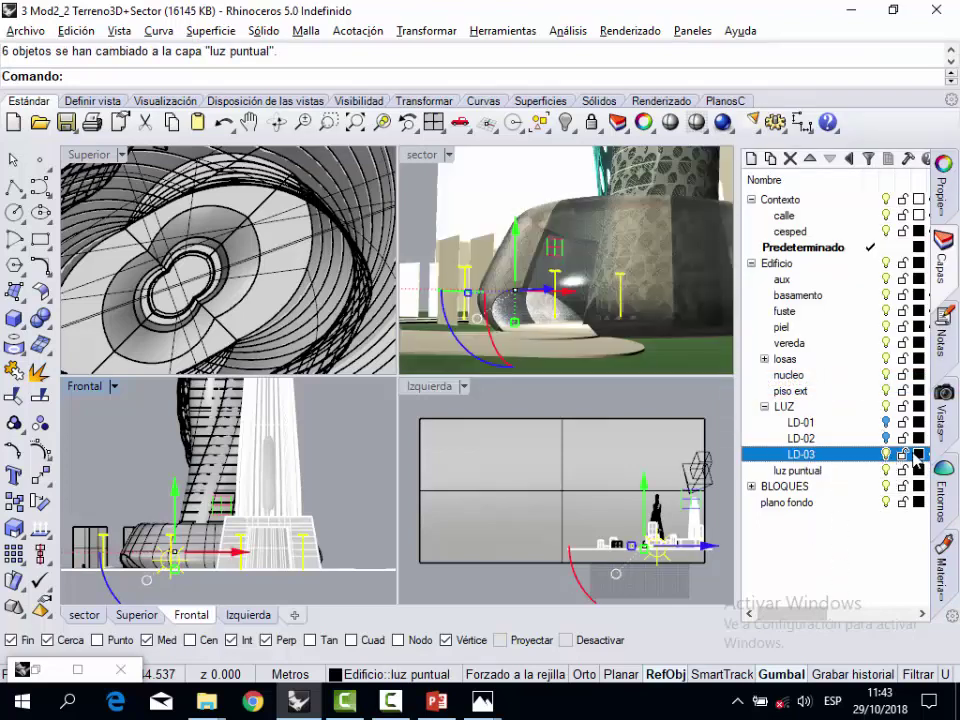
left_click(885, 454)
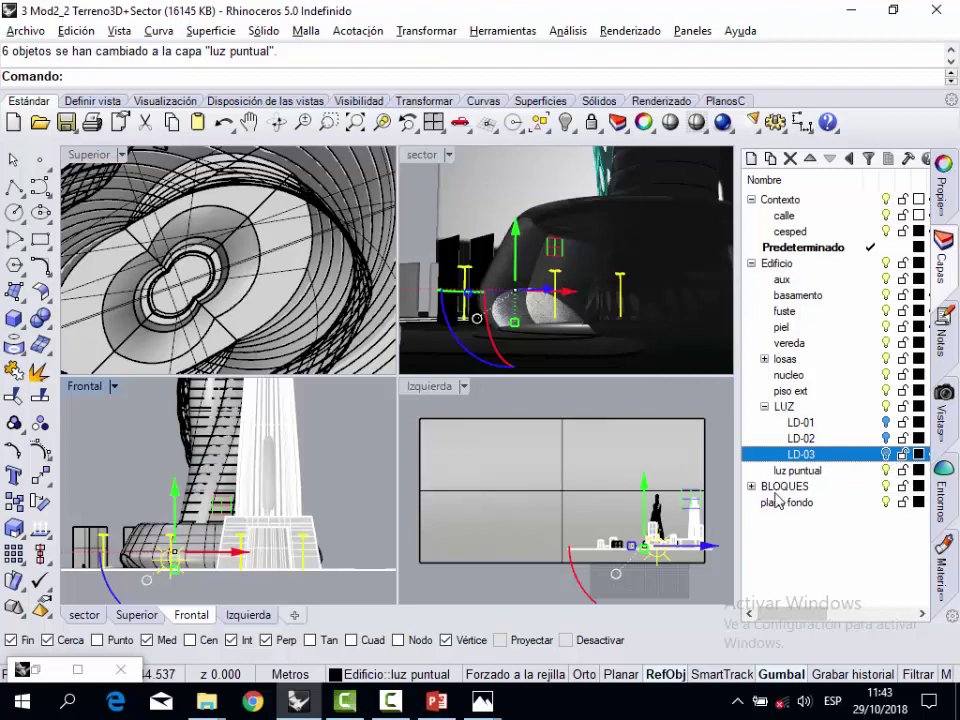
left_click(838, 475)
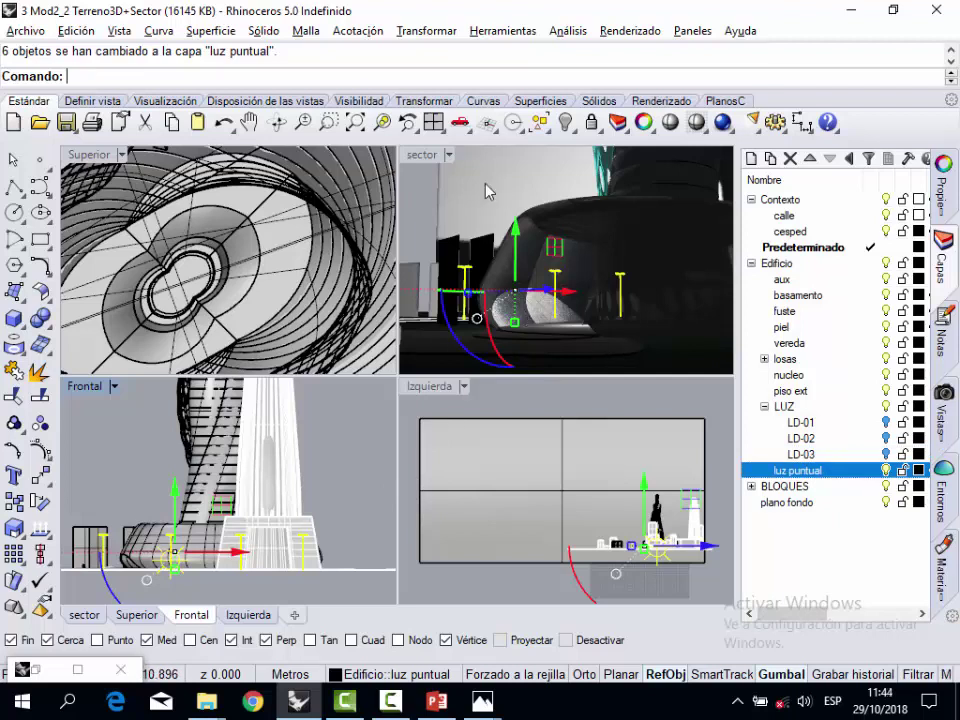
- Set only the point light's colour to a pale tint of Oro (236, 226, 195) and its shadow intensity to 0
left_click(360, 448)
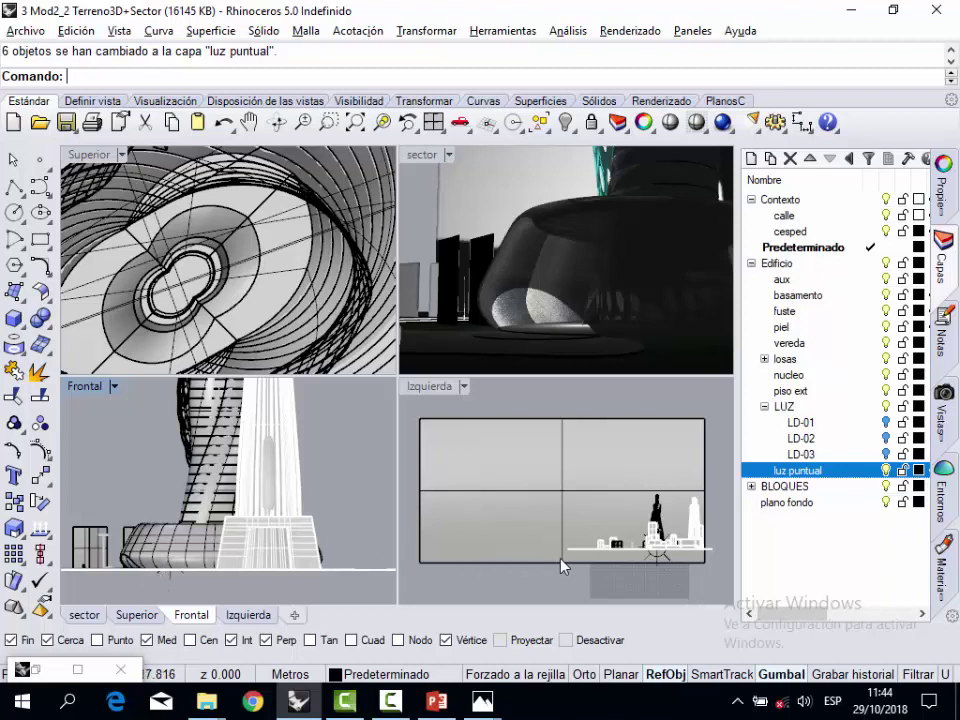
left_click(656, 558)
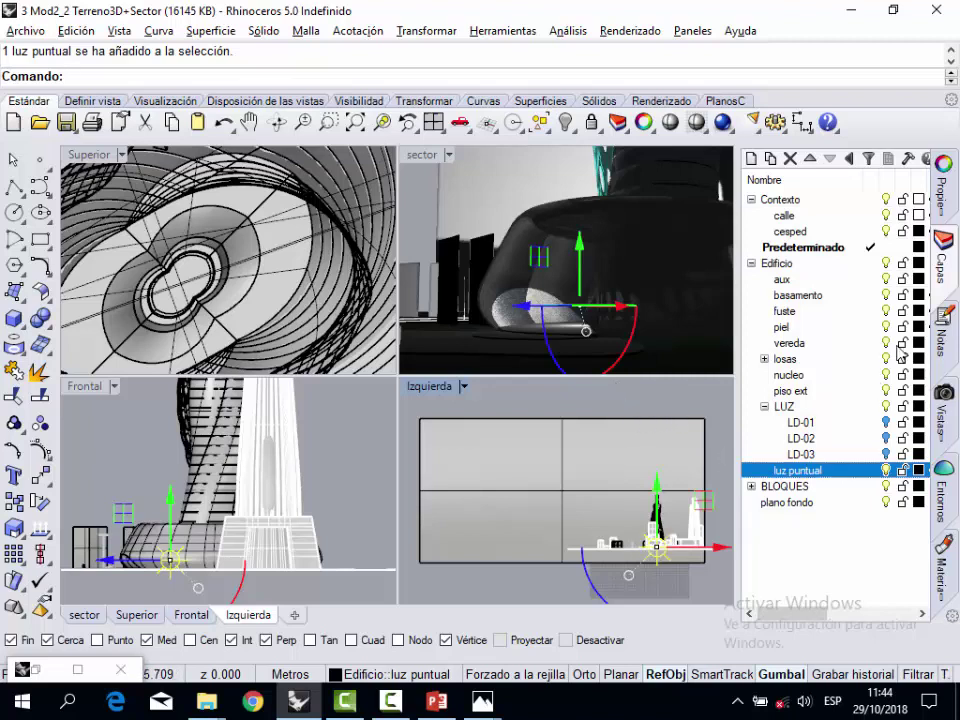
left_click(948, 192)
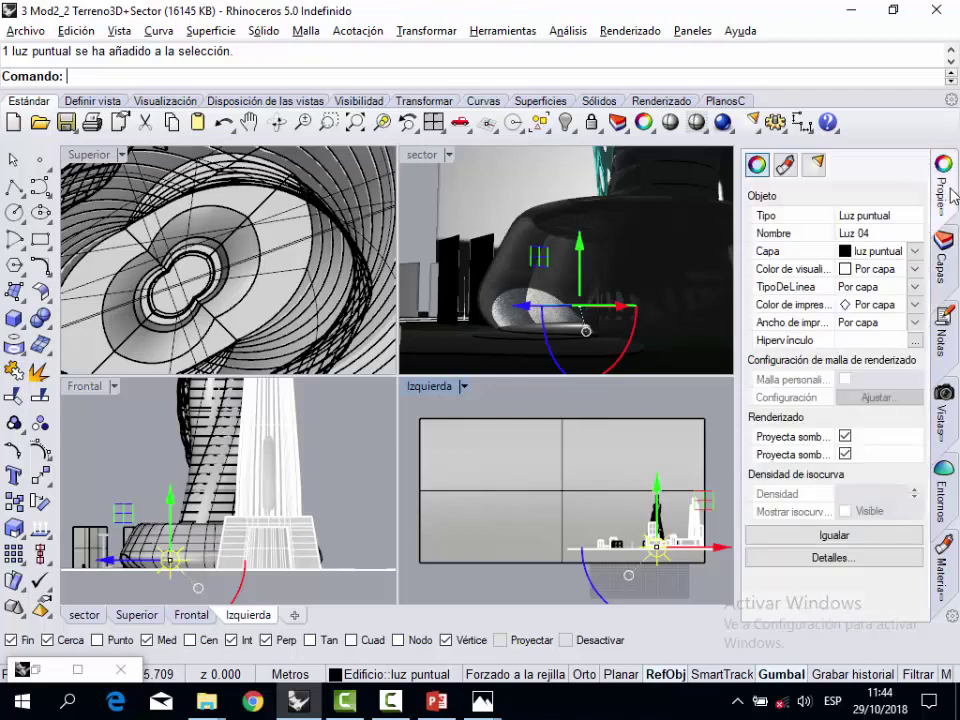
left_click(813, 166)
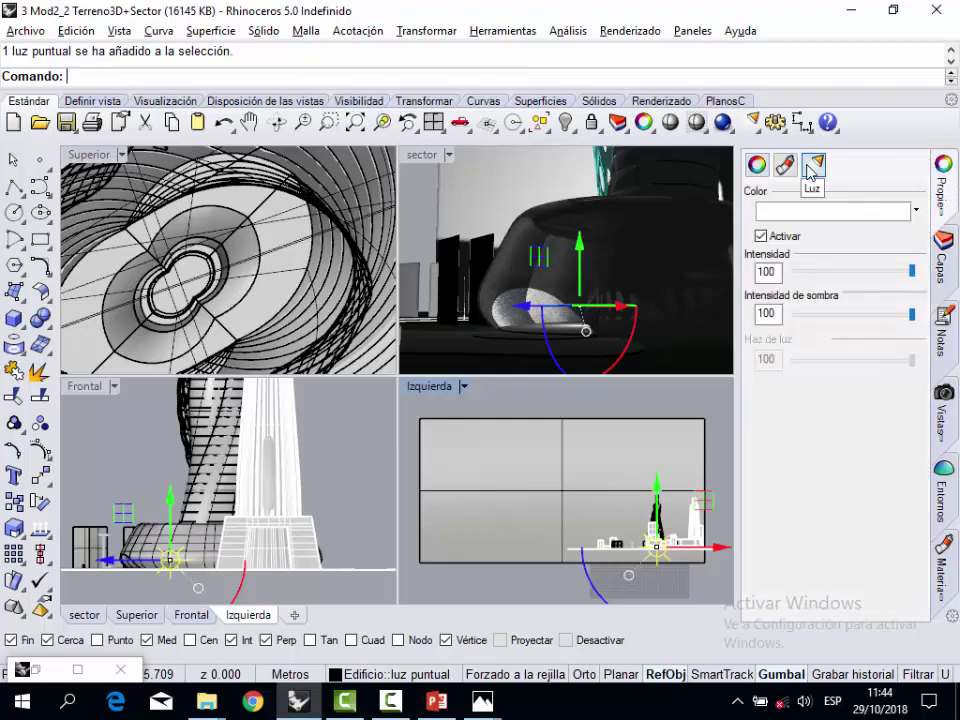
left_click(786, 212)
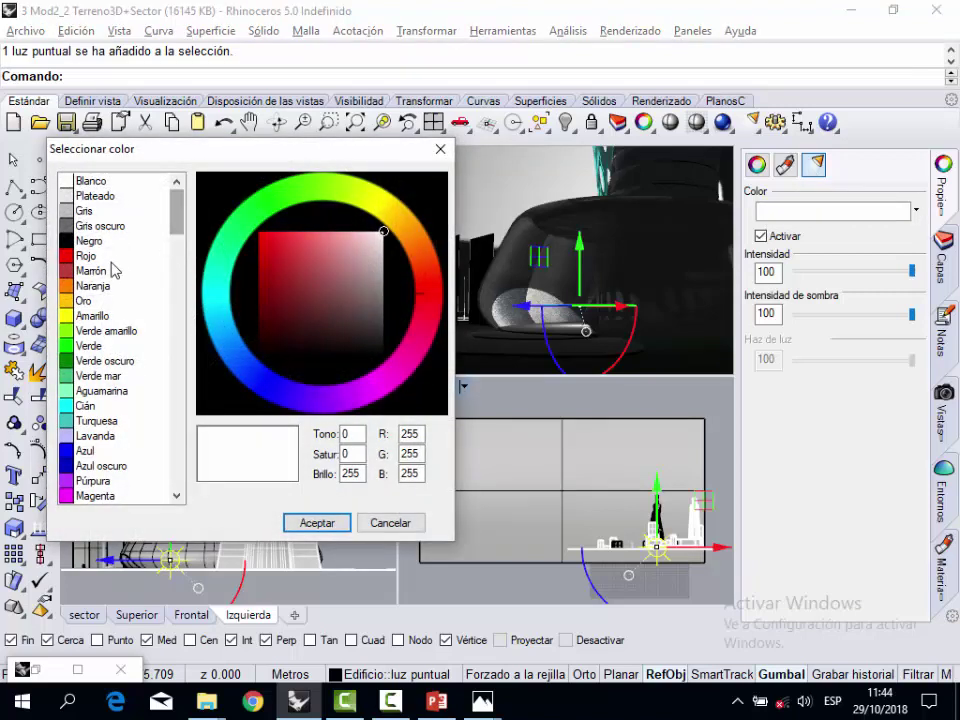
left_click(74, 301)
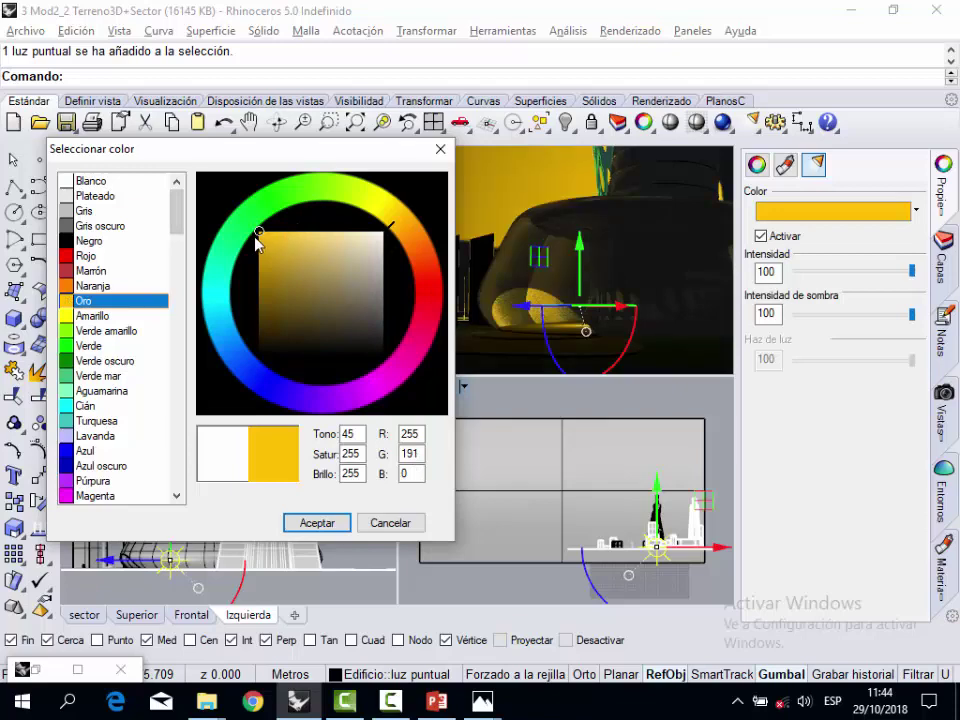
left_click_drag(259, 242, 363, 246)
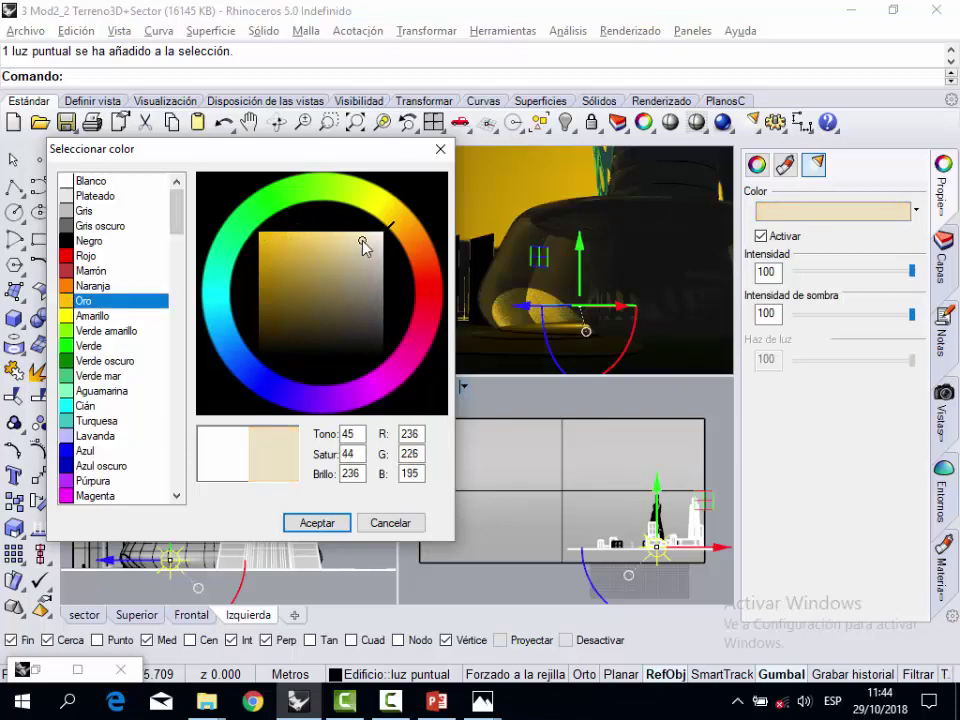
left_click(315, 521)
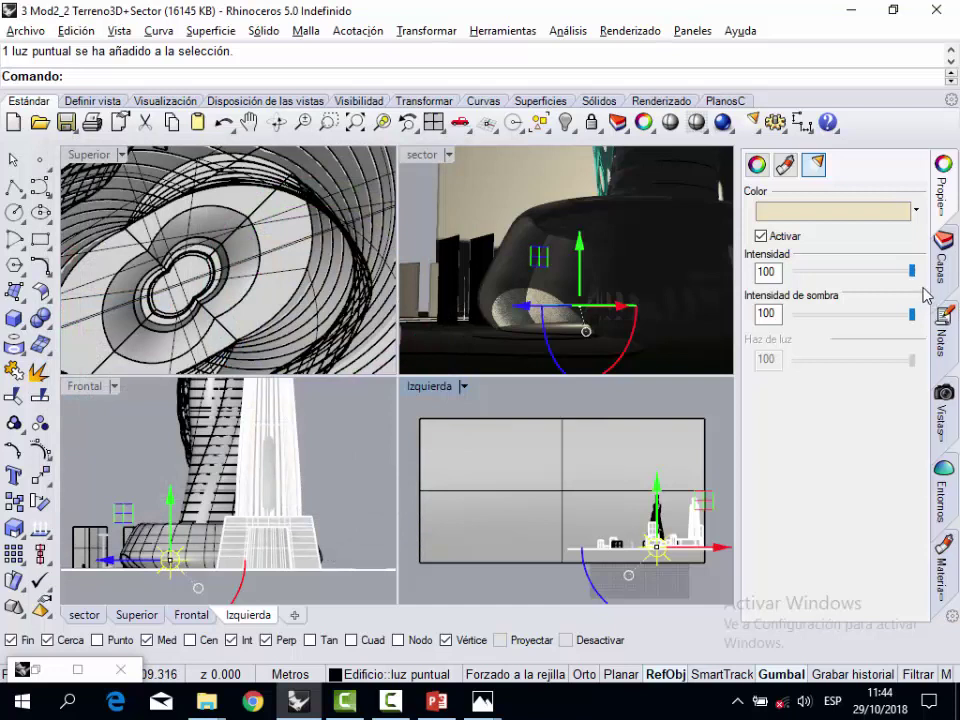
left_click_drag(910, 314, 780, 333)
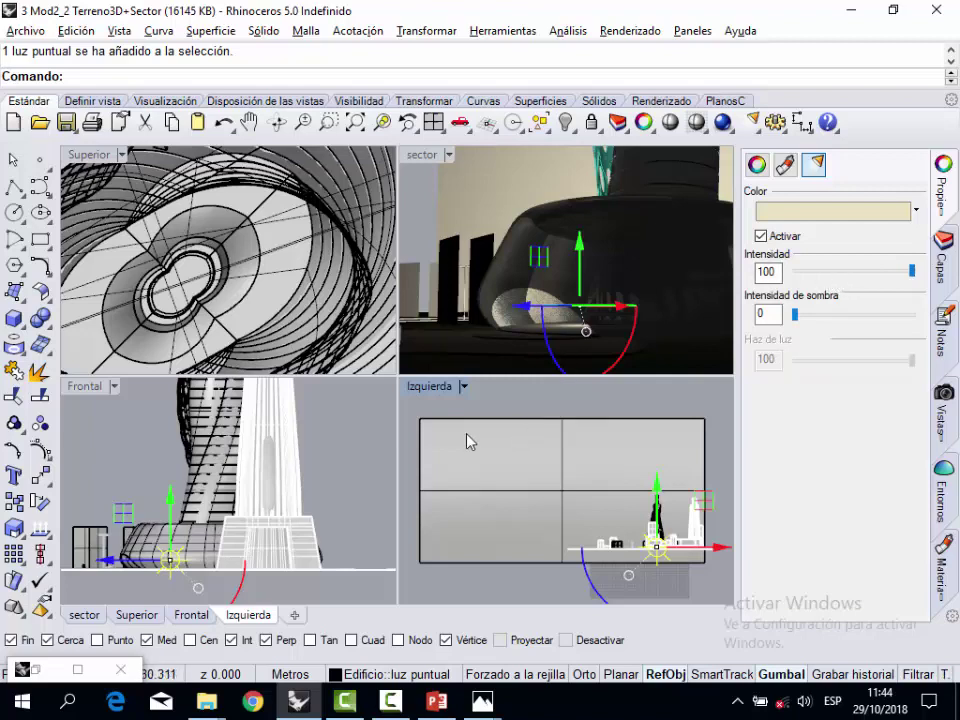
left_click(333, 420)
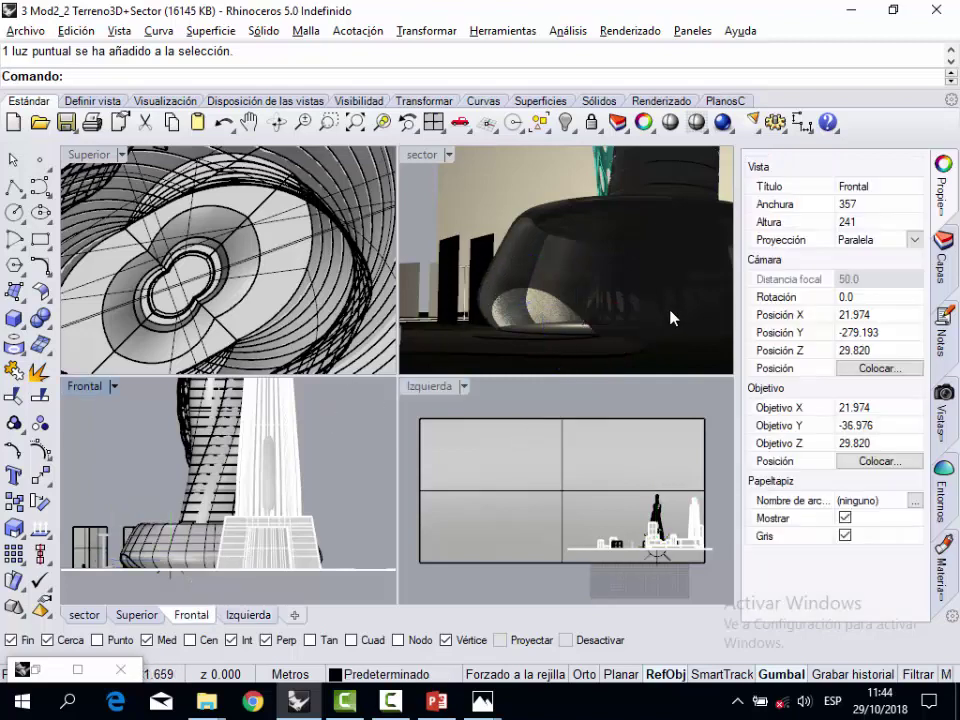
- Render the sector perspective to check the point light's effect, and minimise the render window
left_click(423, 178)
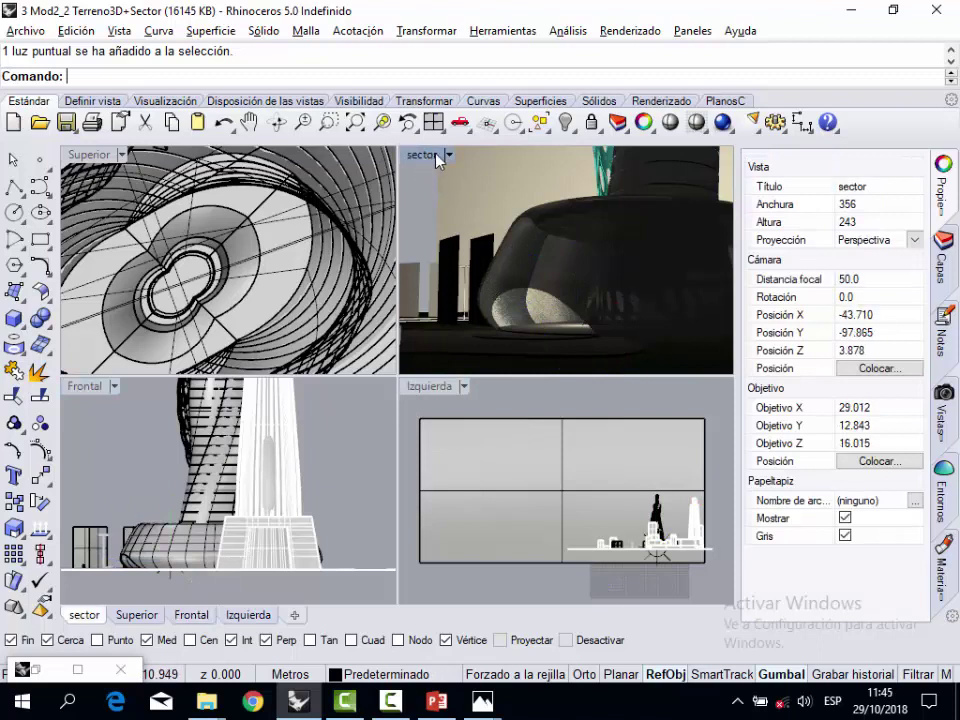
left_click(941, 410)
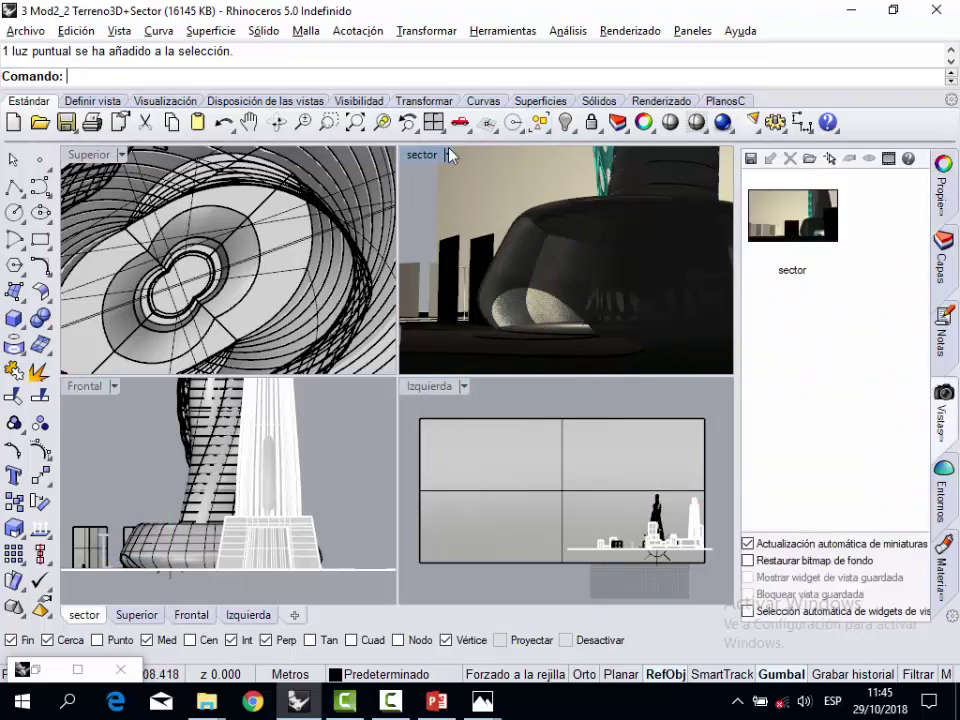
left_click(721, 124)
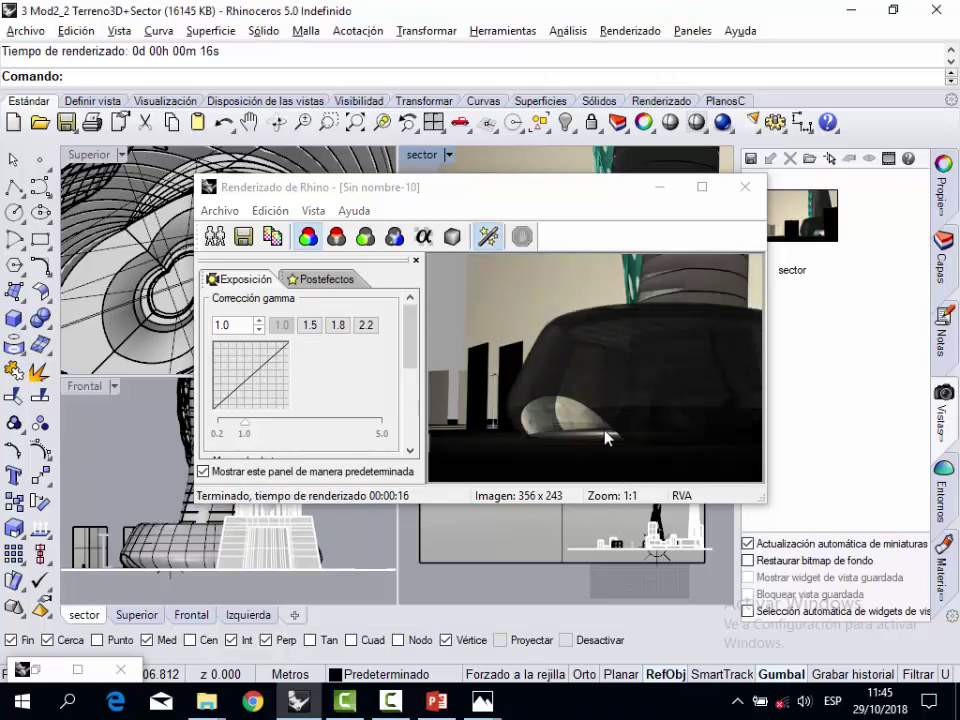
left_click(660, 188)
- Select the point light in the Superior view and move it outward to the entrance at the plinth's outer edge
scroll(180, 265, "down", 5)
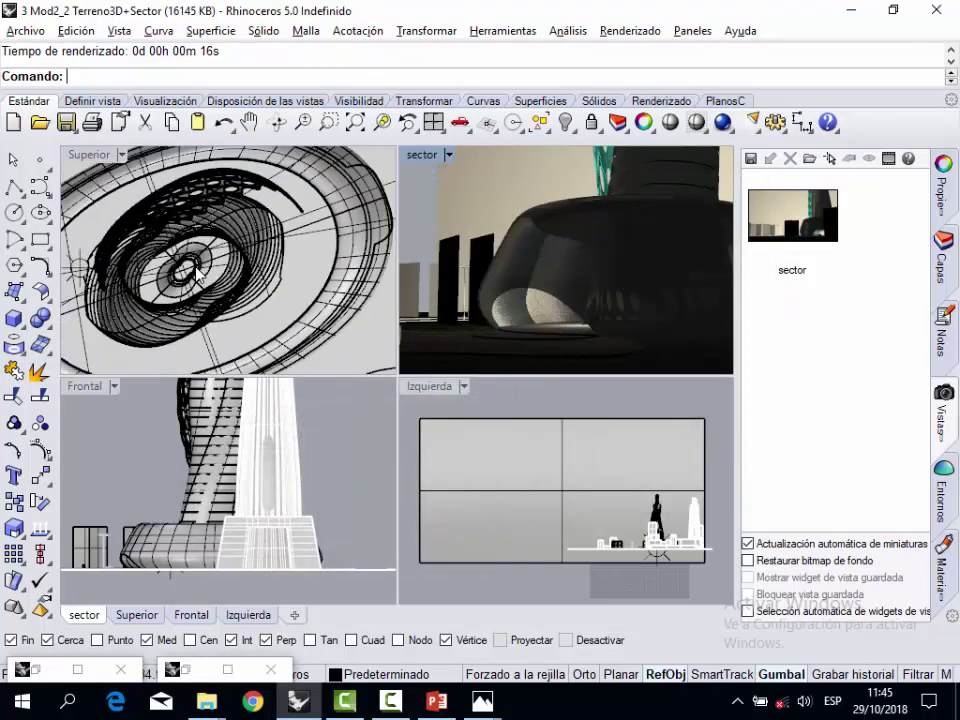
scroll(150, 262, "up", 2)
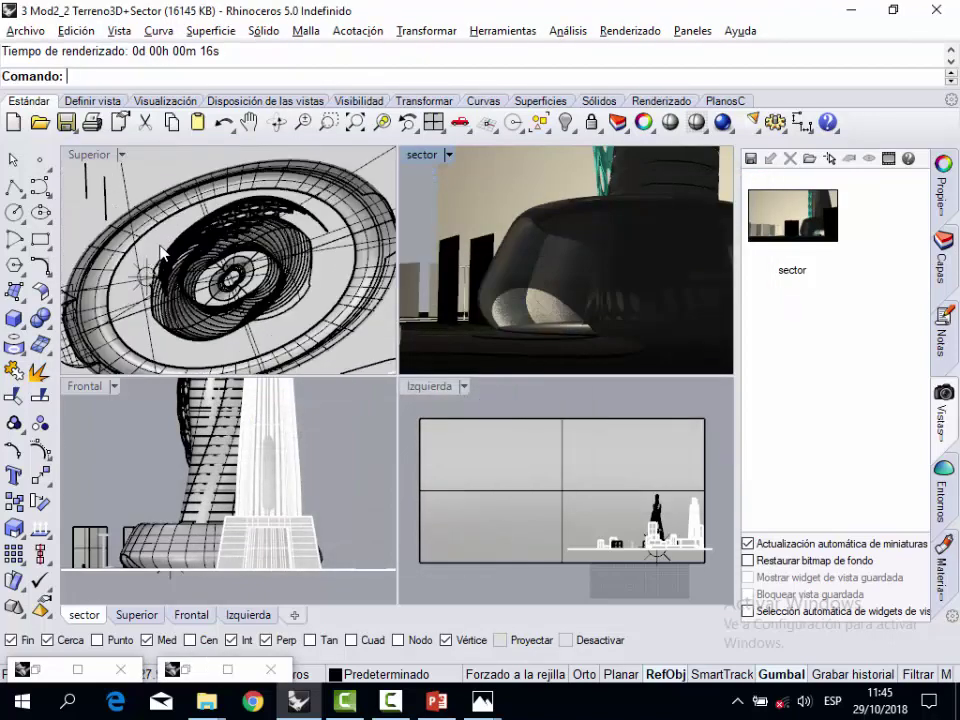
scroll(165, 252, "up", 3)
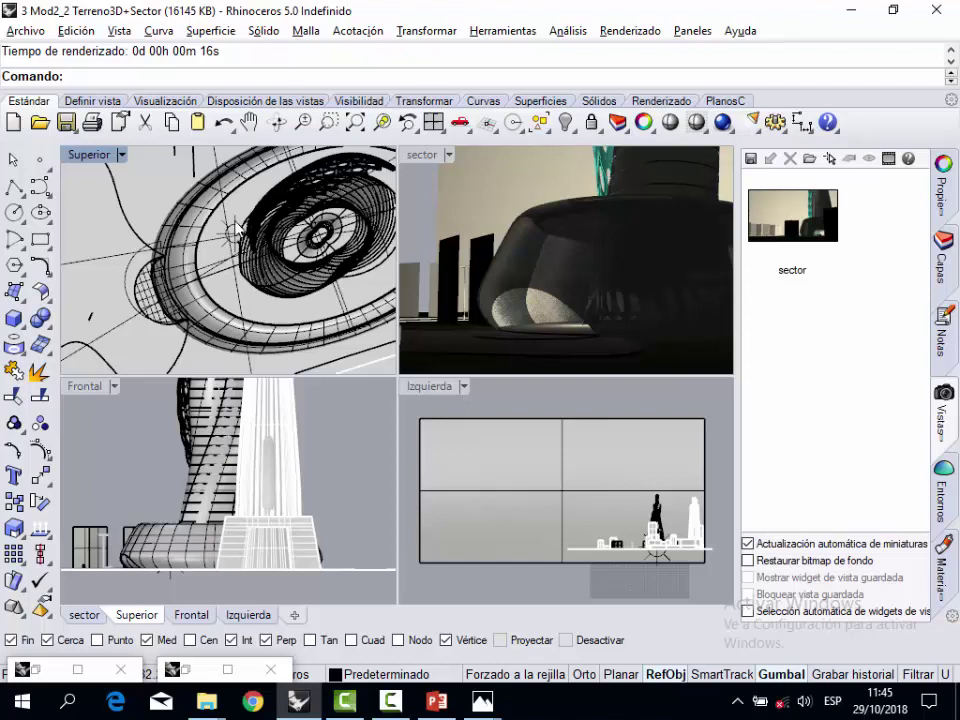
left_click(235, 233)
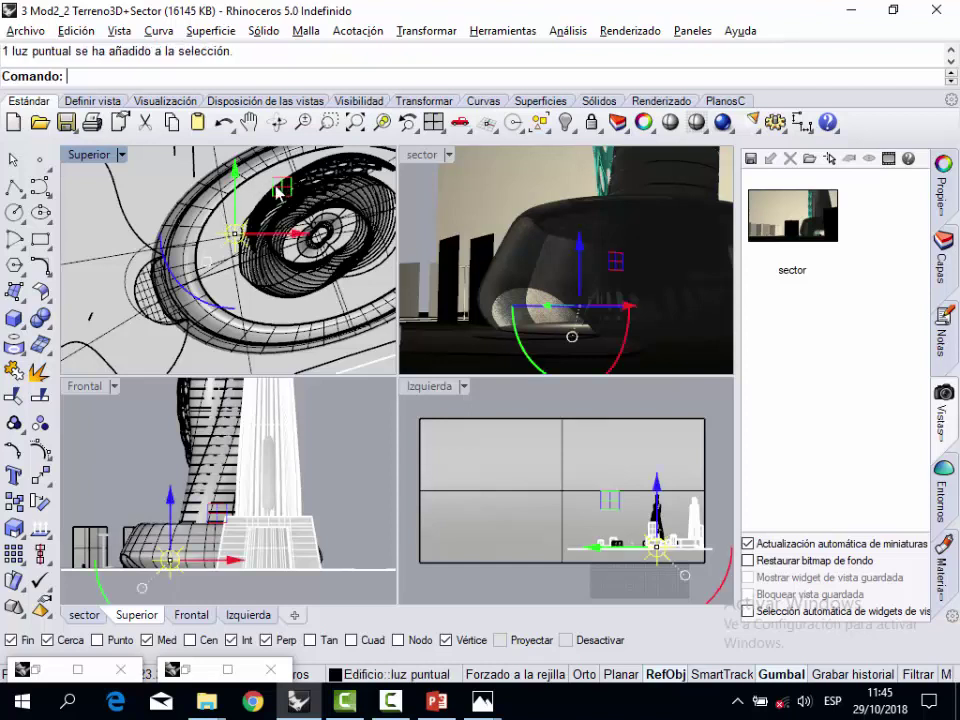
left_click_drag(278, 190, 212, 243)
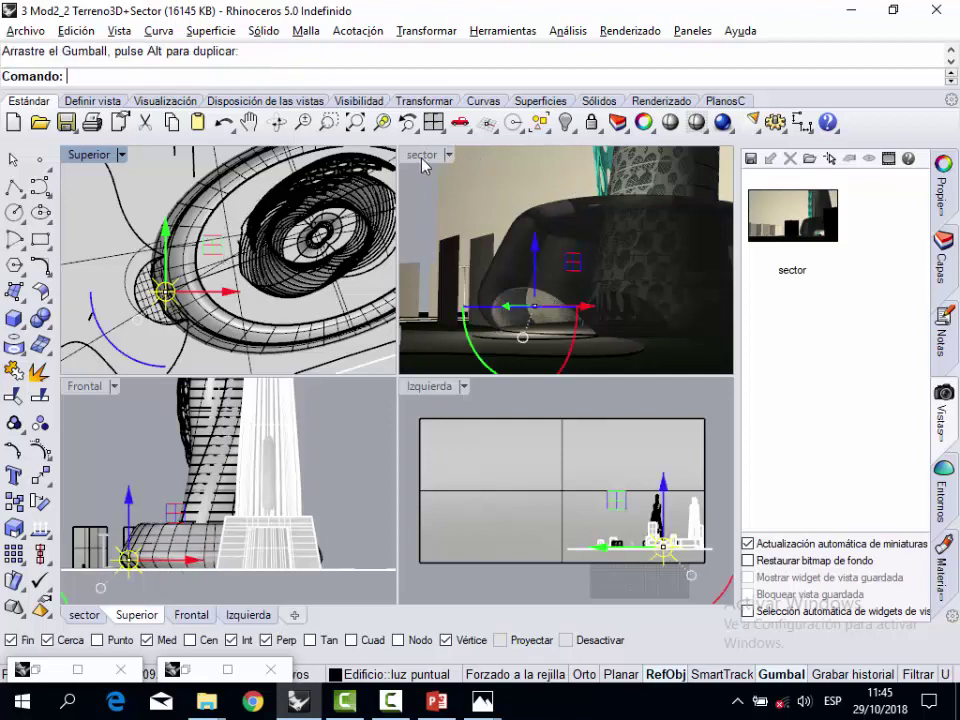
- Activate the sector perspective and turn on the LD-01 and LD-02 light layers to check their effect
left_click(424, 162)
left_click(785, 228)
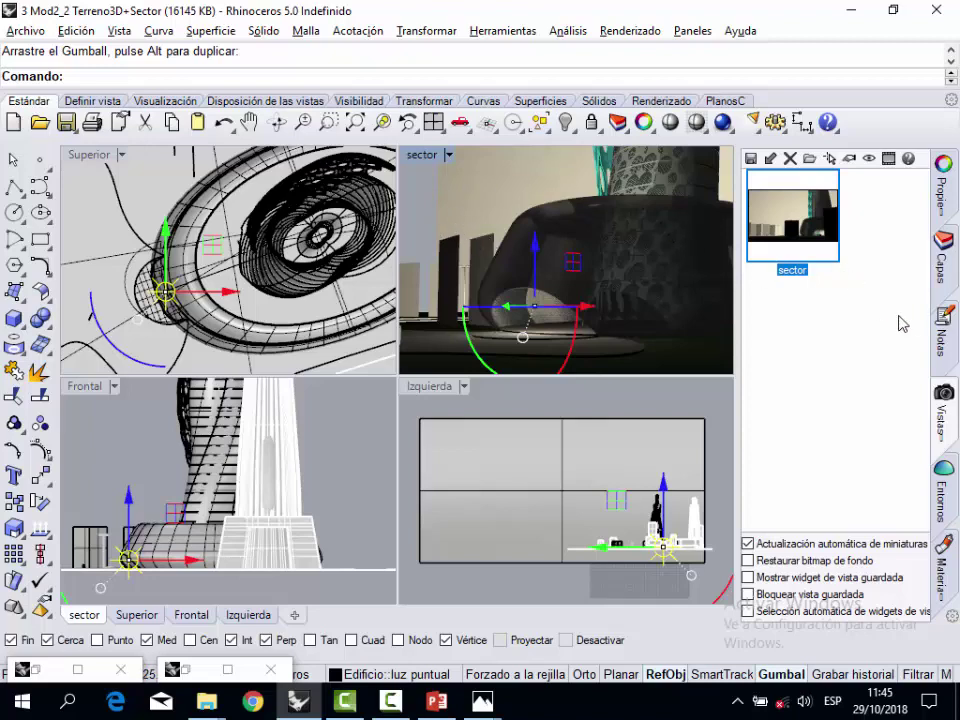
left_click(943, 245)
left_click(900, 423)
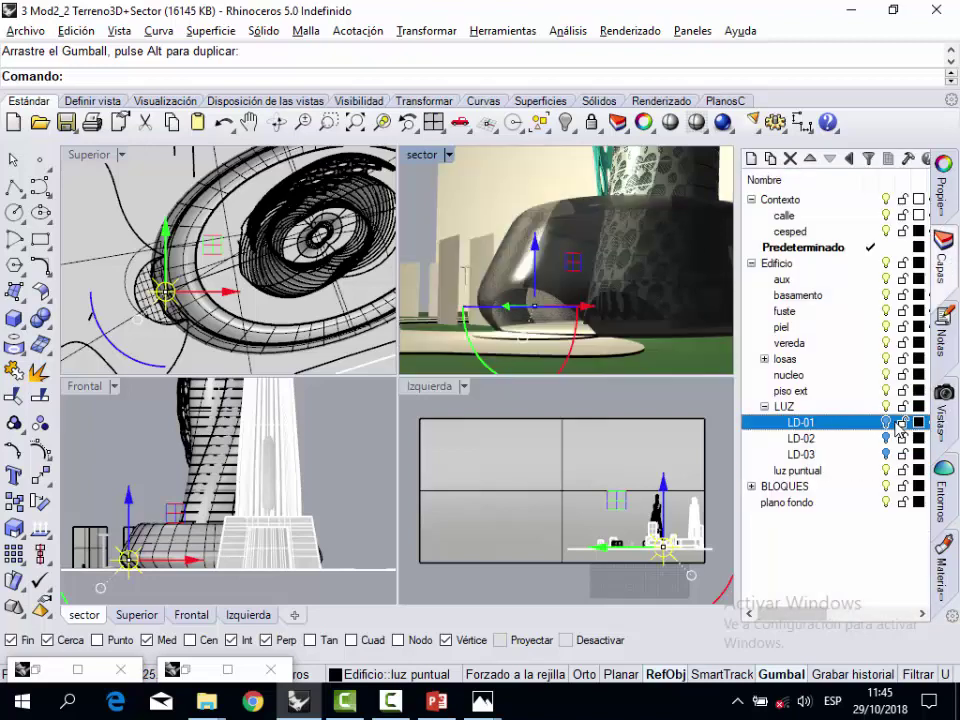
left_click(889, 440)
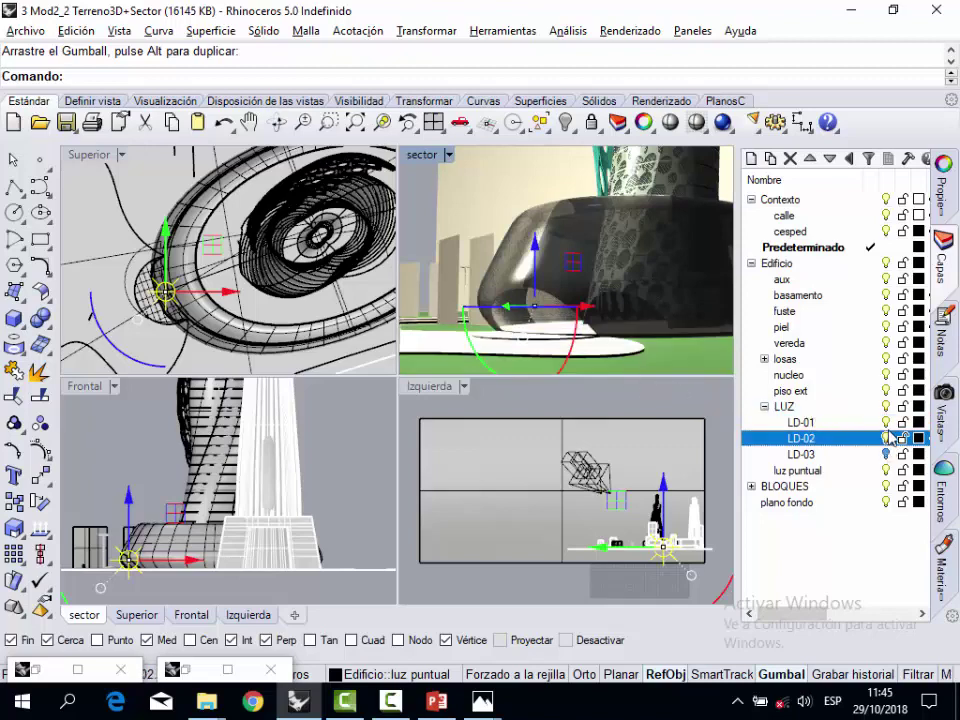
left_click(887, 423)
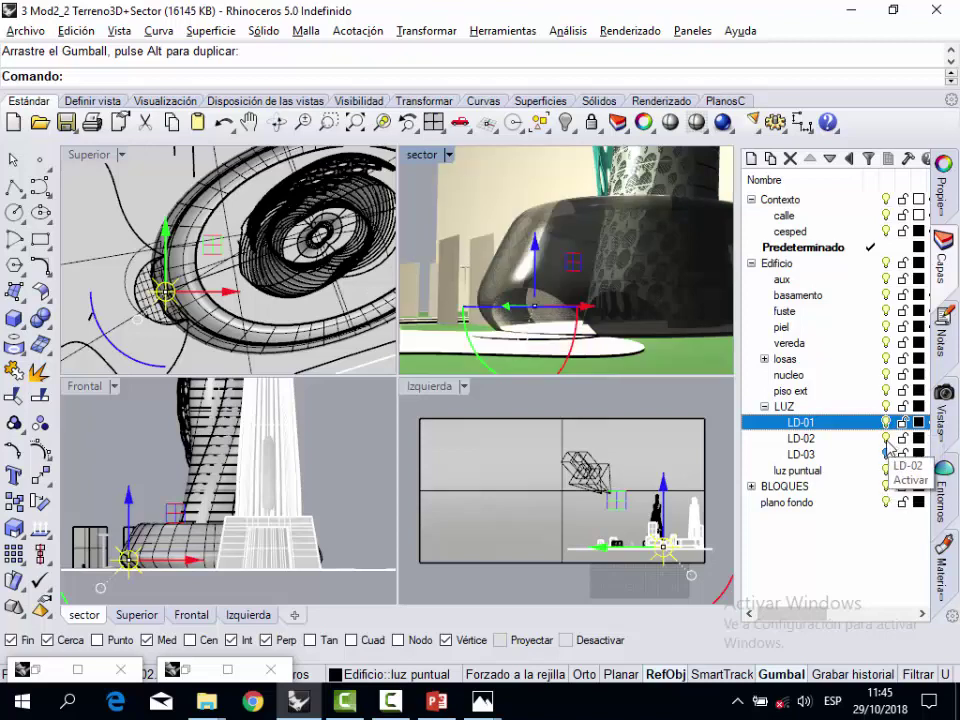
- Turn off the LD-02 light layer and deselect the point light
left_click(885, 442)
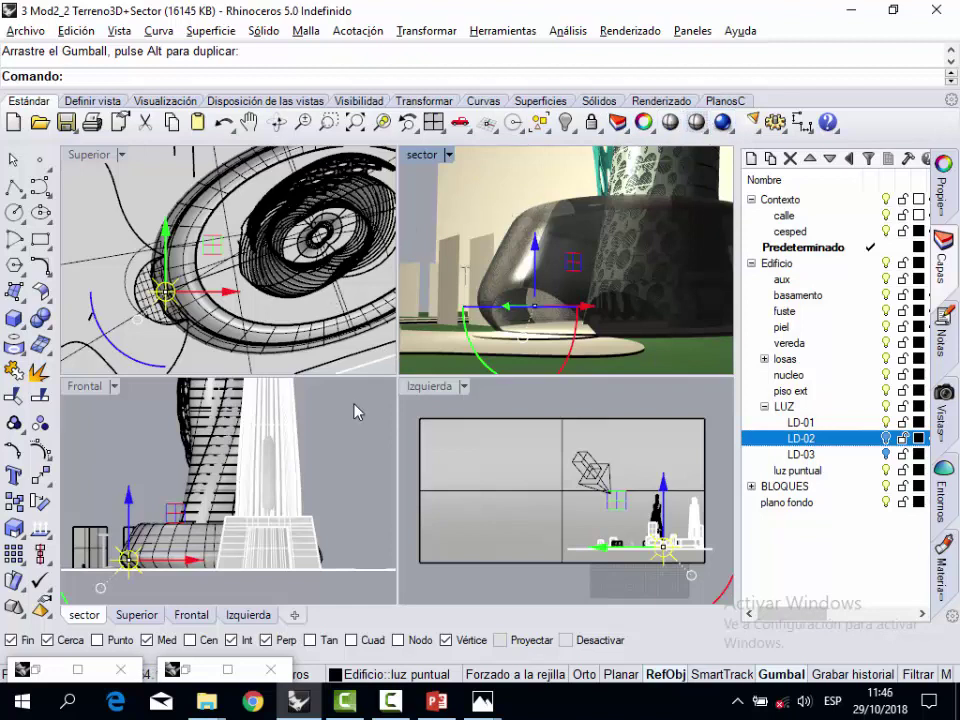
left_click(350, 437)
left_click(350, 437)
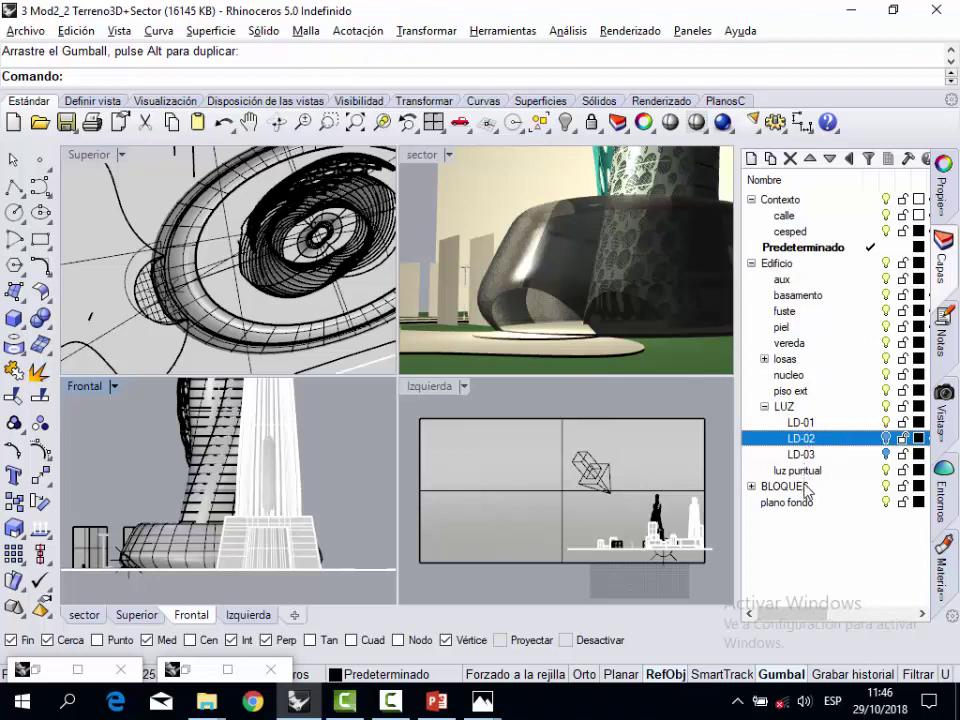
- Expand the BLOQUES layer group, widen the layer list to show materials, and open the layer material of arbol 1
left_click(762, 489)
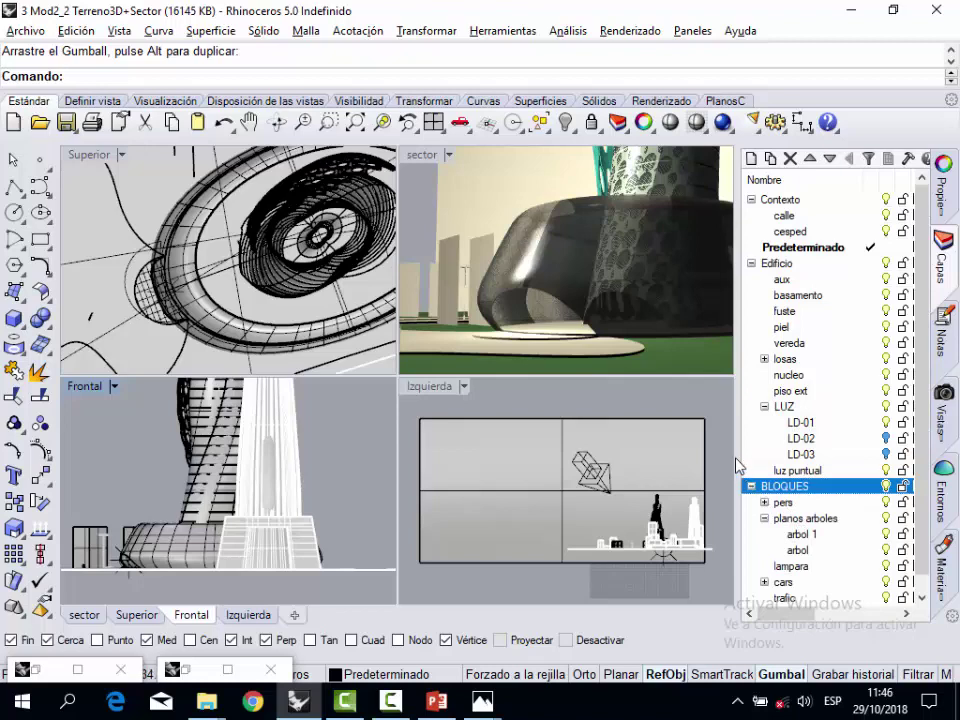
left_click_drag(737, 465, 664, 466)
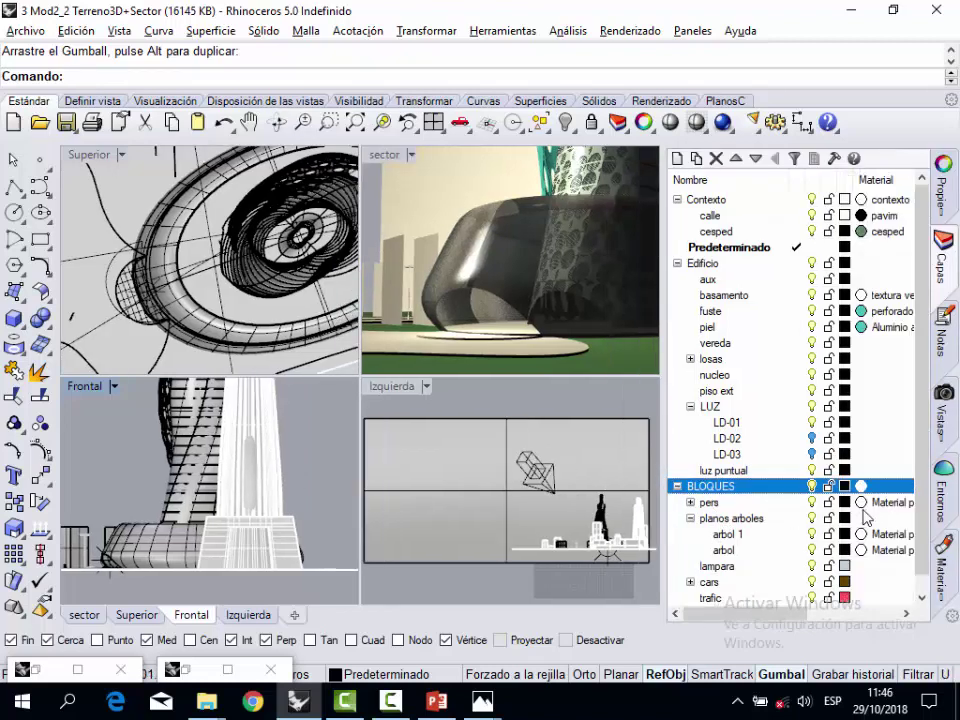
left_click(770, 534)
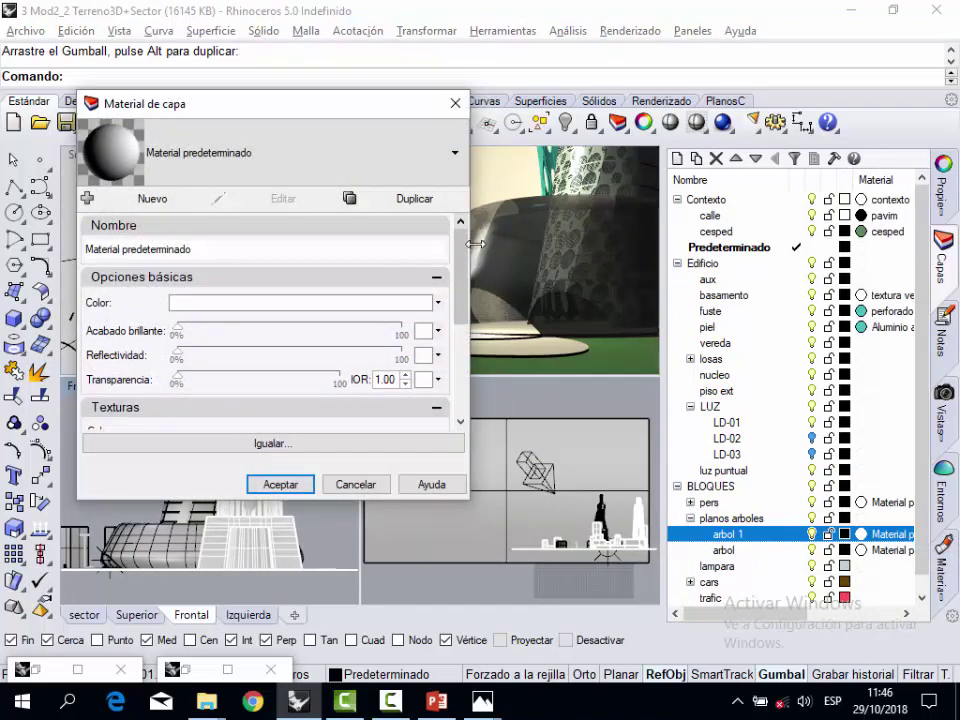
left_click_drag(474, 243, 479, 290)
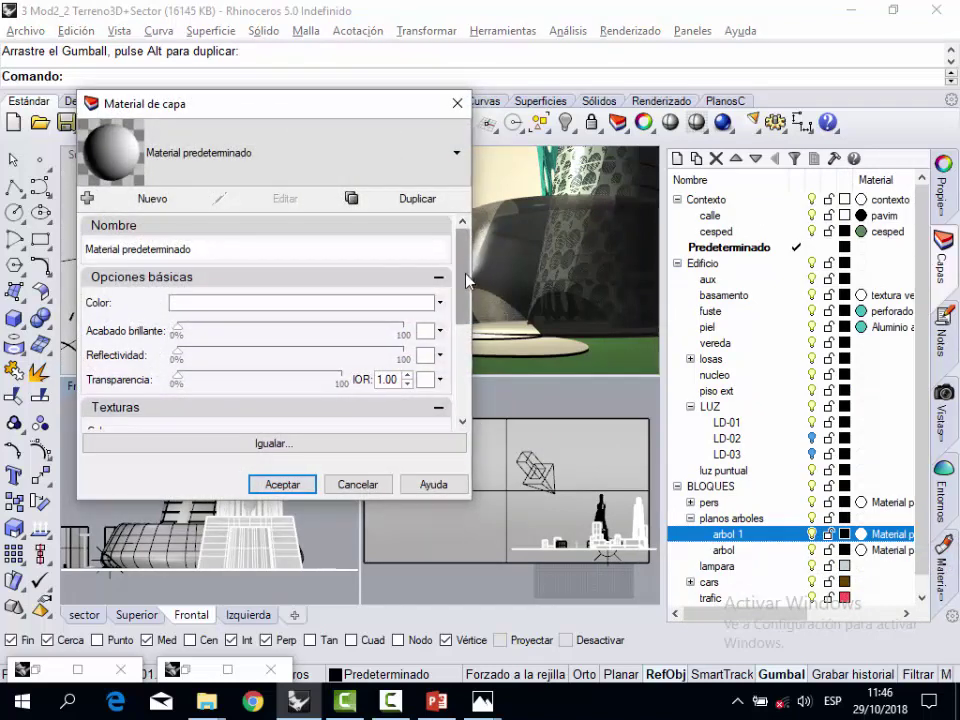
- Assign the af_tree_11 image from the Libreria de materiales torre01 folder as the arbol 1 material's colour texture
scroll(466, 275, "down", 3)
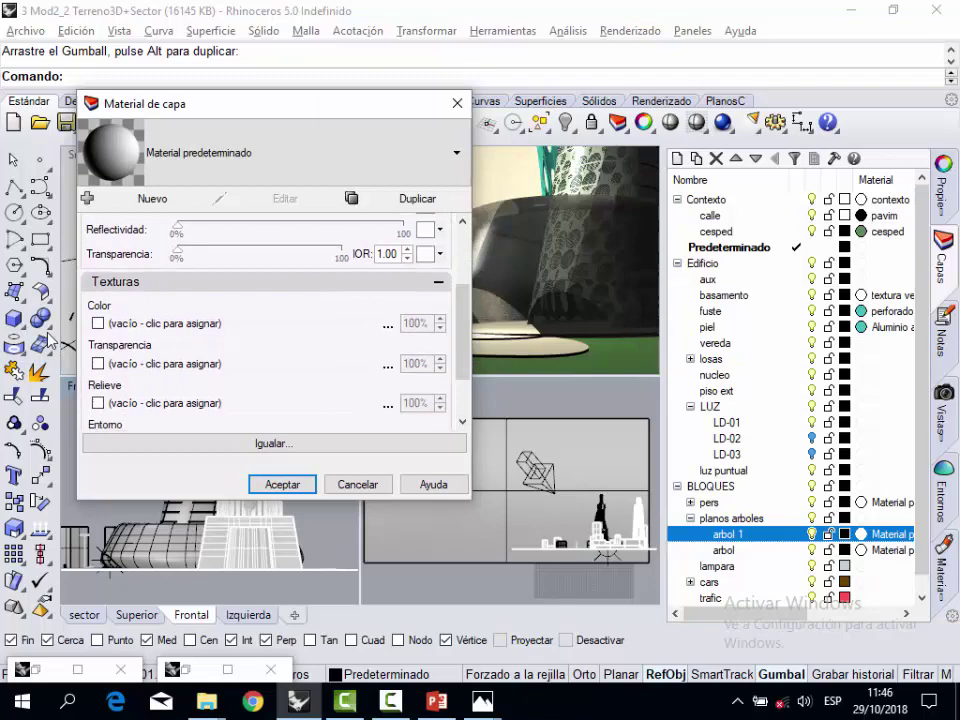
left_click(163, 324)
left_click(679, 345)
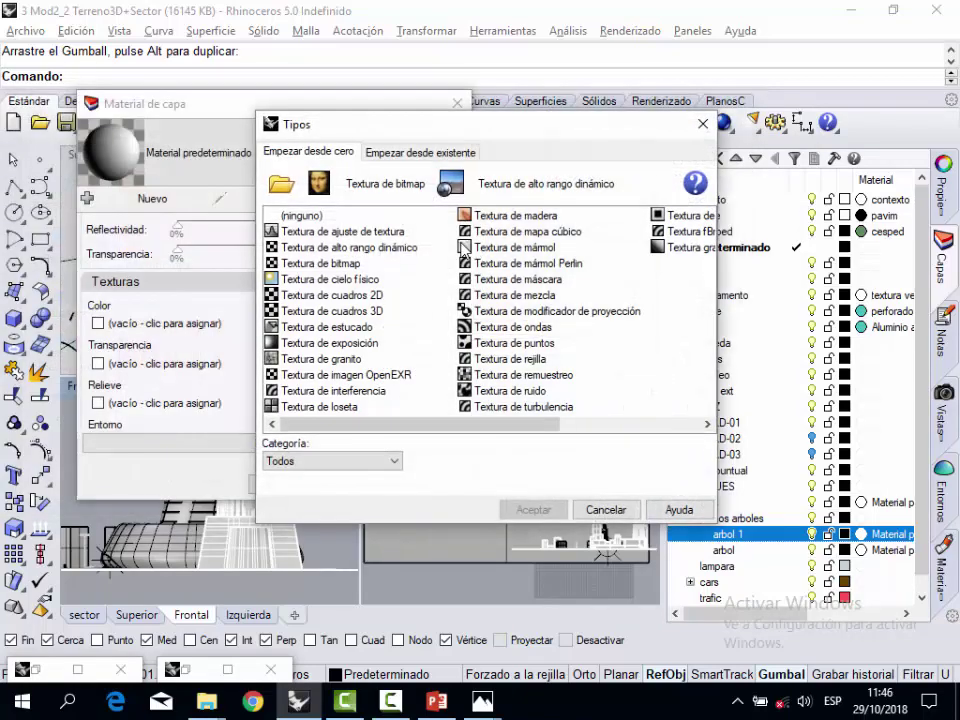
left_click(282, 184)
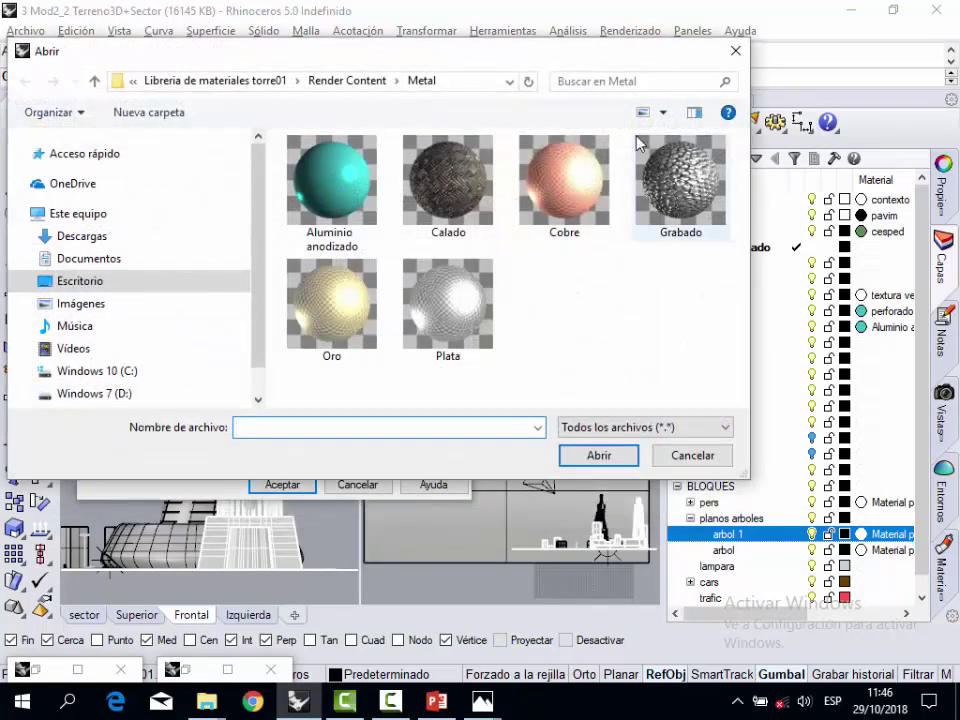
left_click(685, 427)
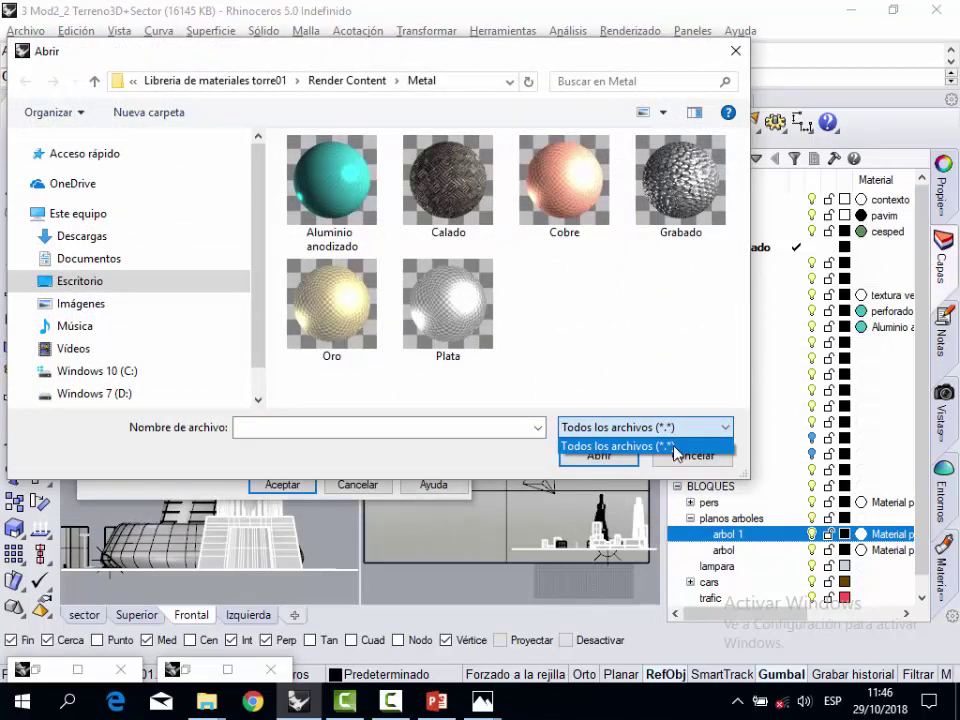
left_click(674, 447)
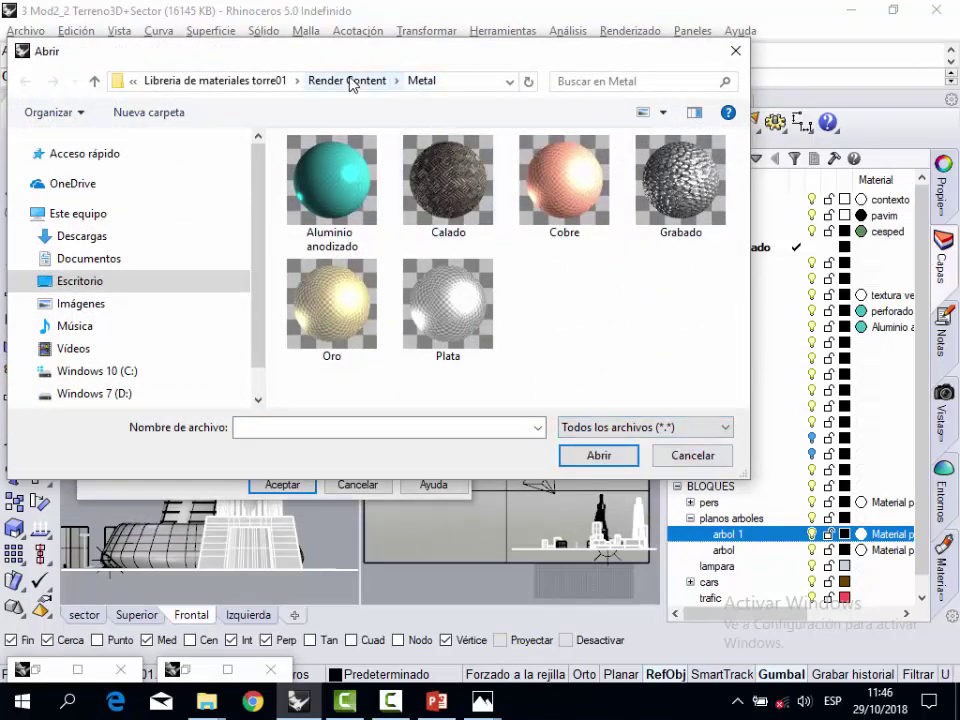
left_click(258, 81)
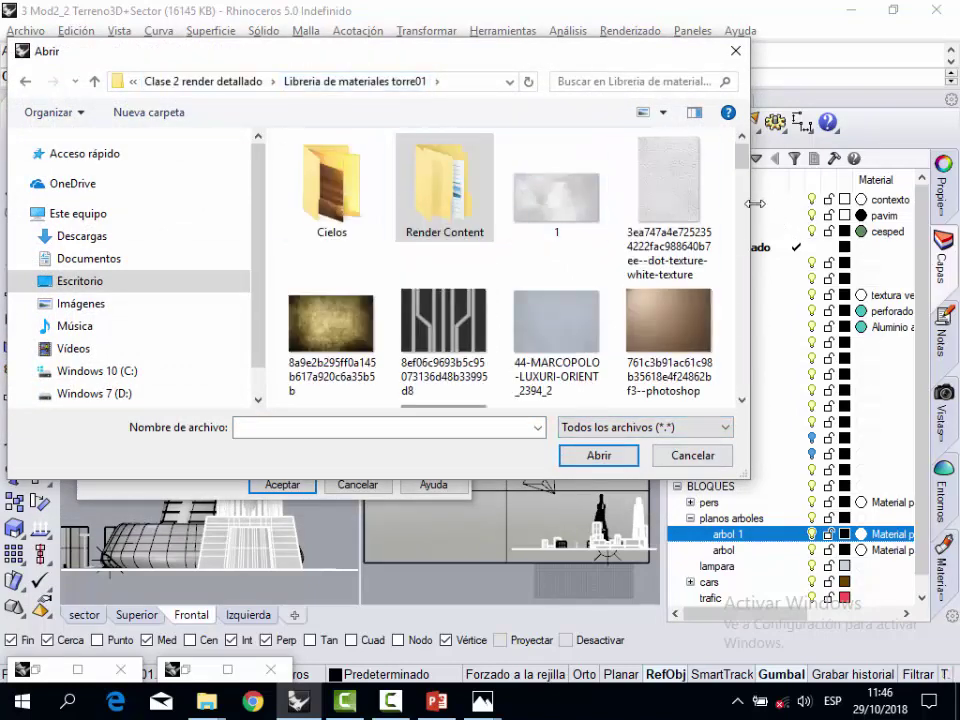
scroll(739, 326, "down", 3)
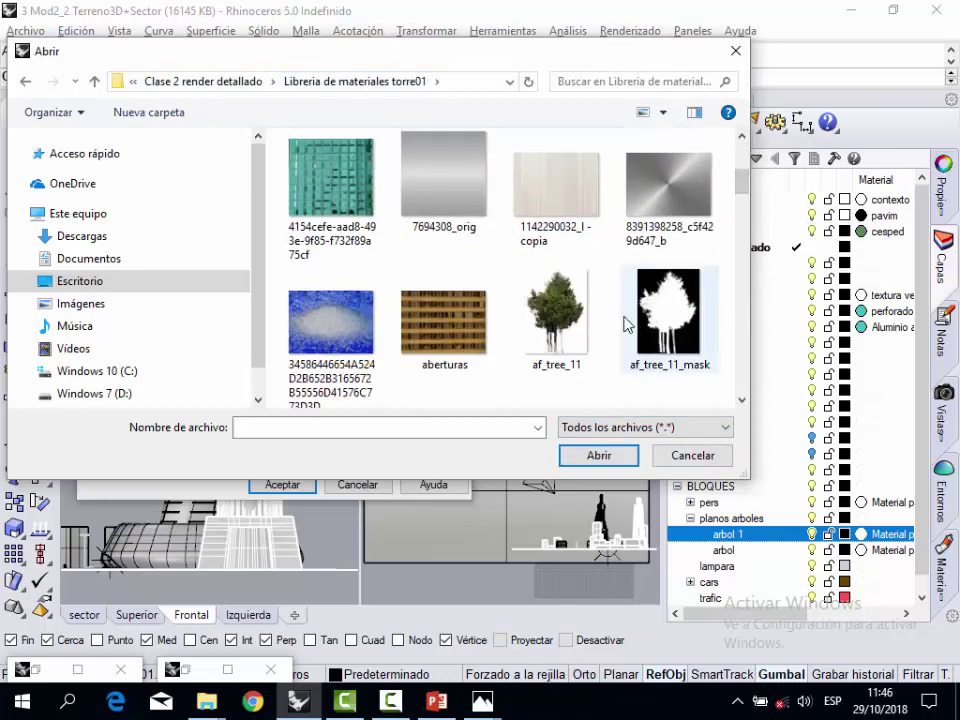
left_click(556, 315)
left_click(596, 458)
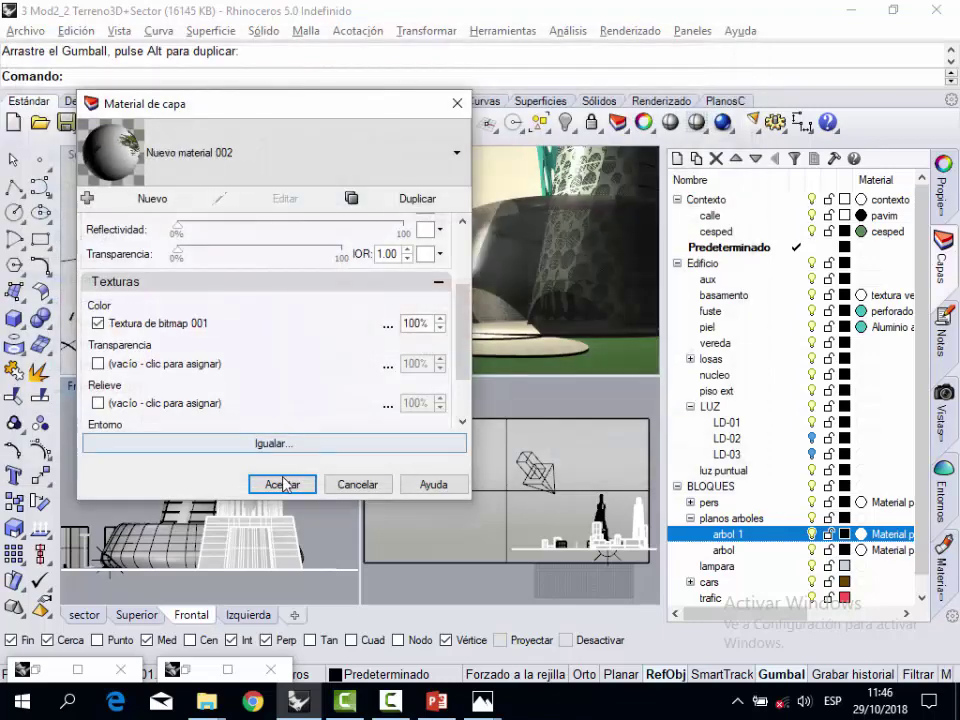
- Assign af_tree_11_mask as the arbol 1 material's transparency texture and accept the layer material
left_click(145, 364)
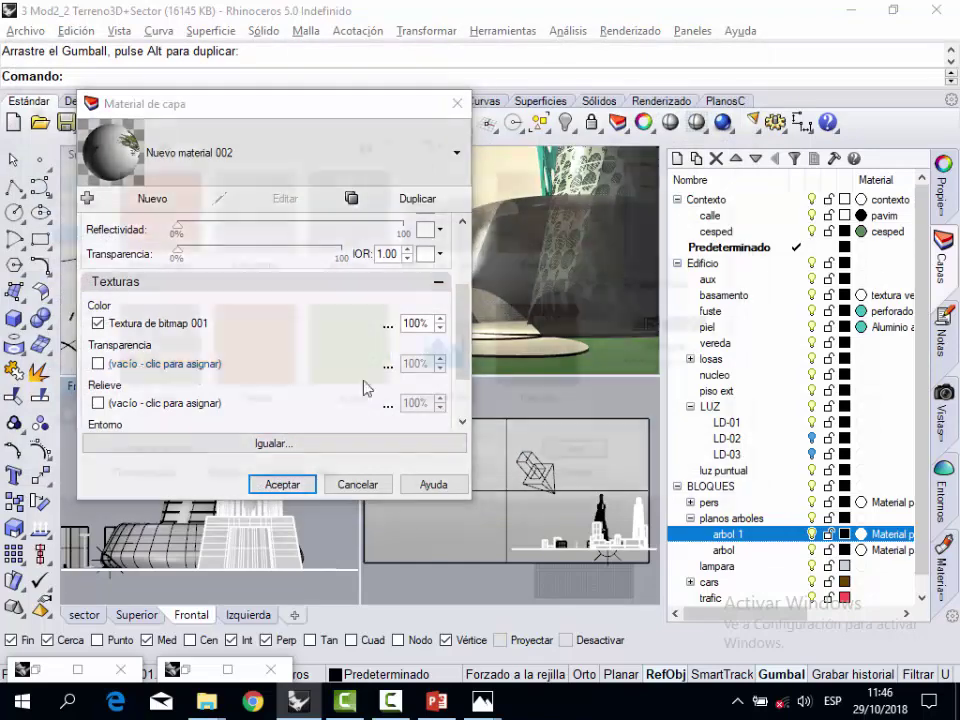
left_click(665, 330)
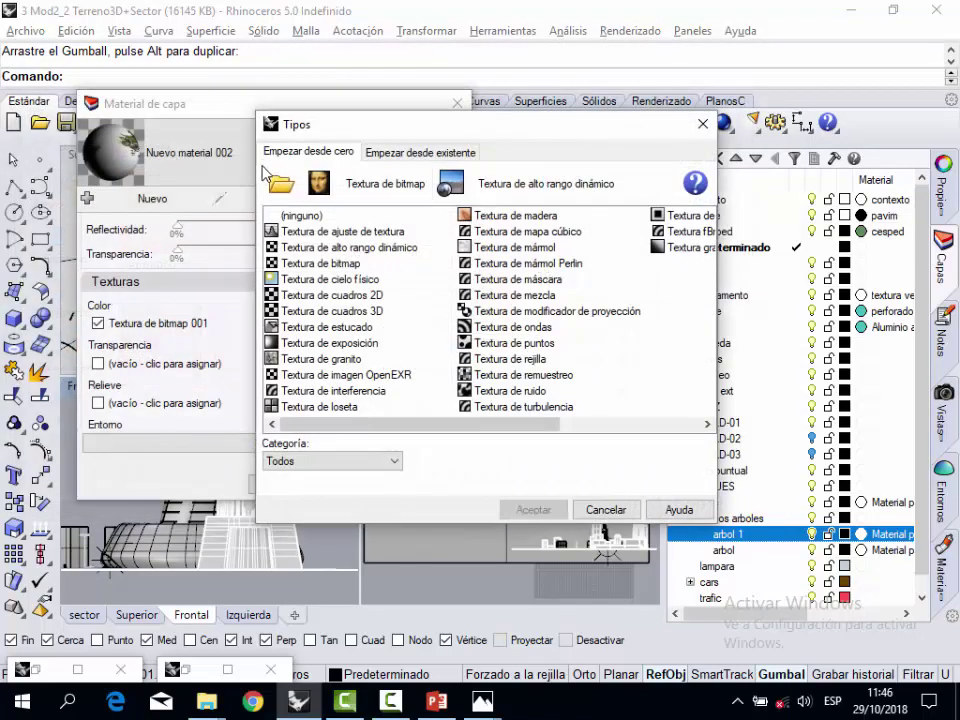
left_click(280, 183)
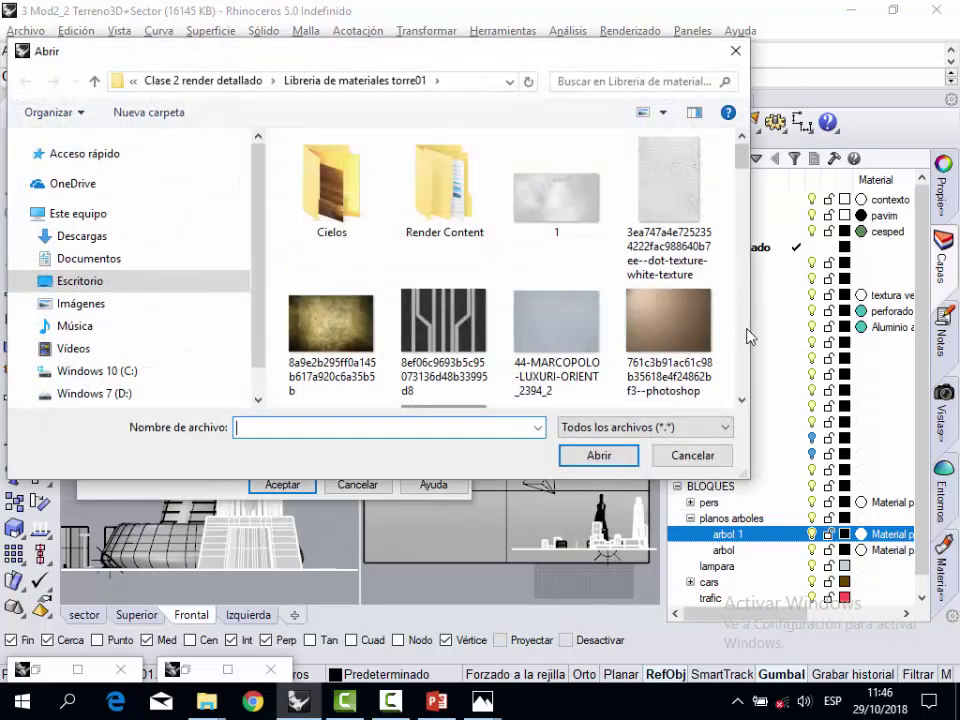
scroll(724, 364, "down", 2)
left_click(670, 305)
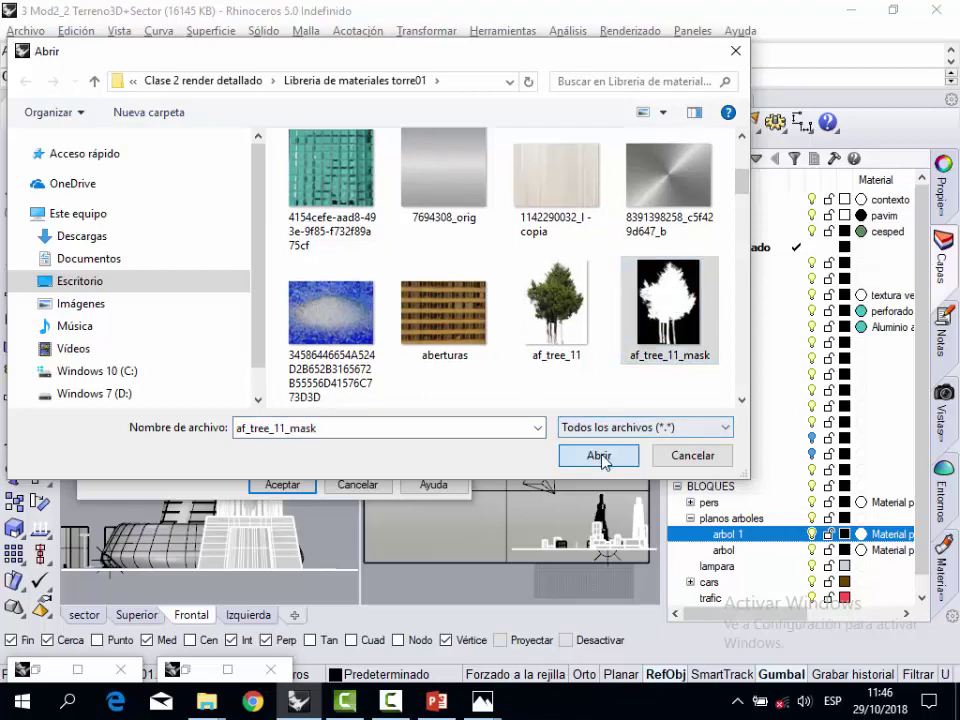
left_click(599, 456)
left_click(281, 484)
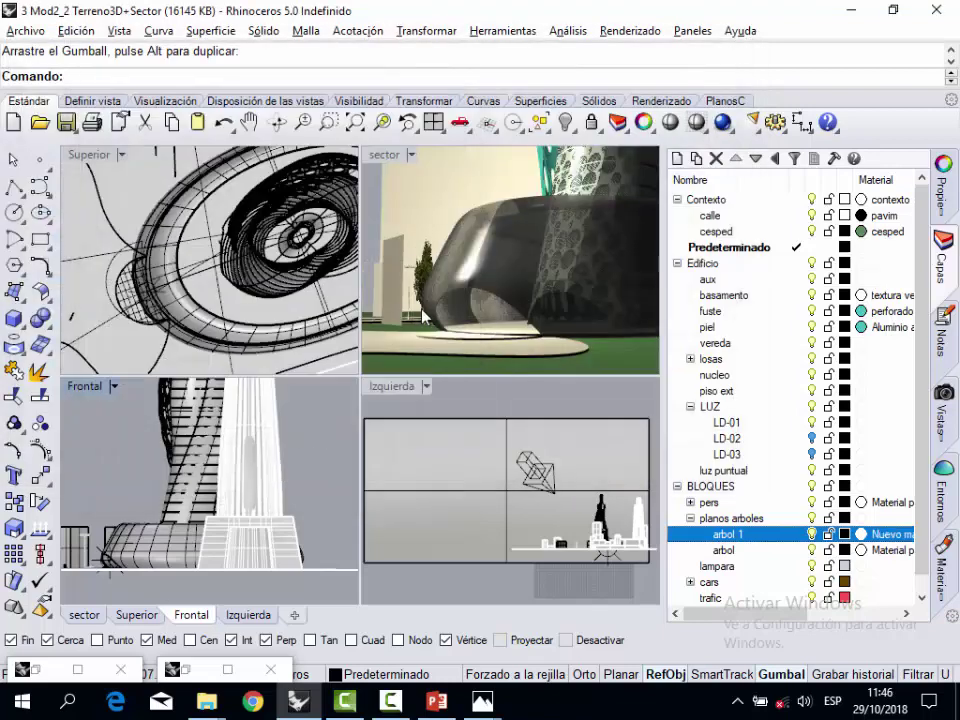
- Give the arbol layer a material with the af_tree_31 image from Libreria de materiales torre01 as its colour texture
left_click(872, 550)
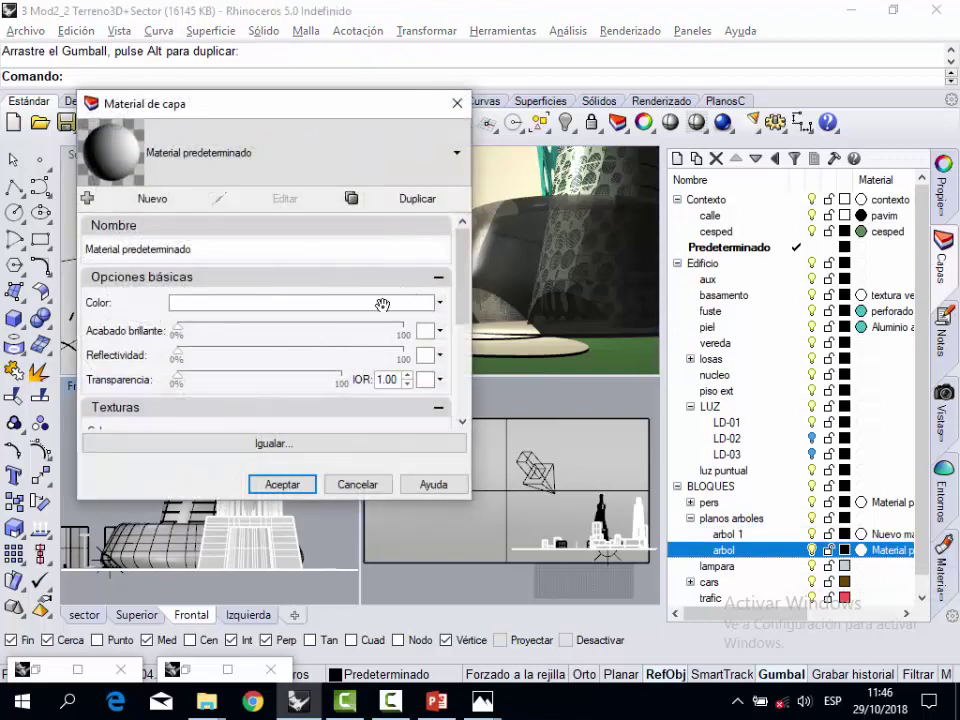
scroll(455, 264, "down", 3)
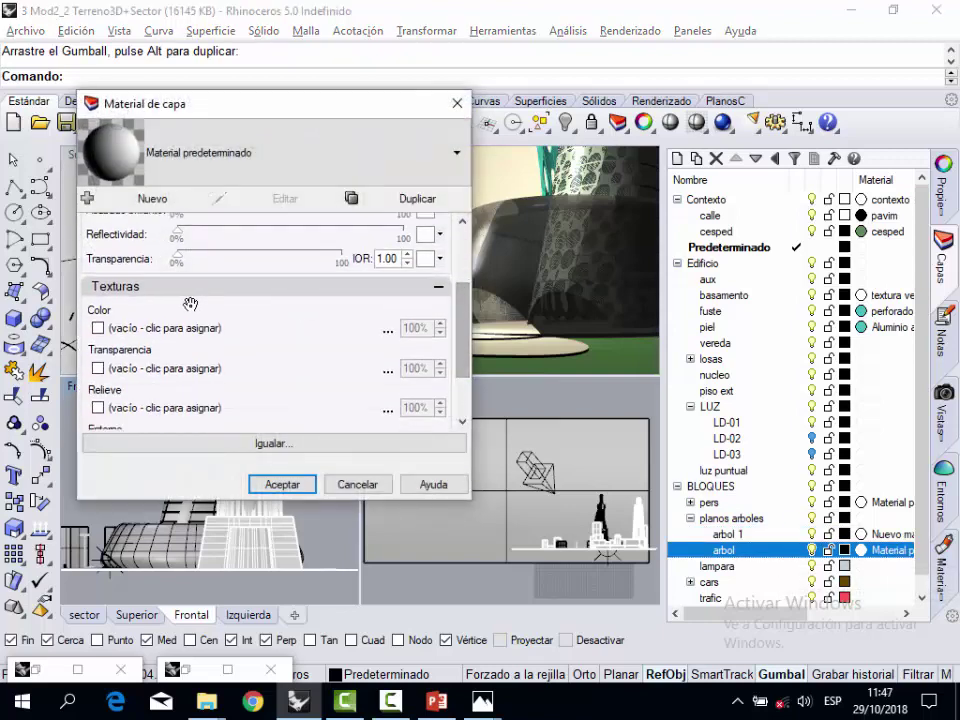
left_click(160, 328)
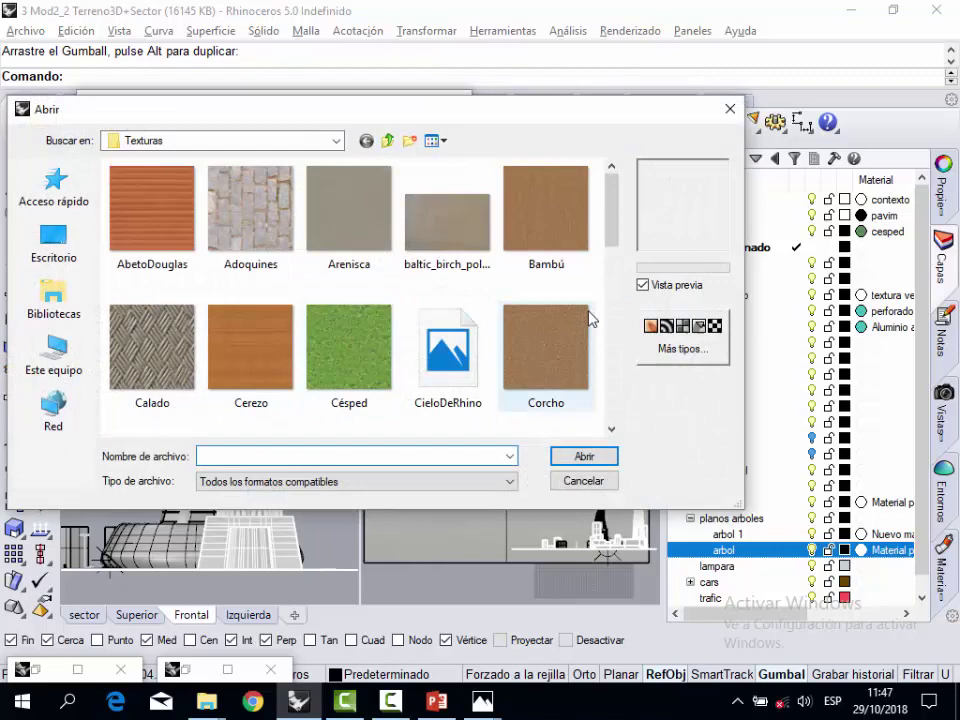
left_click(682, 346)
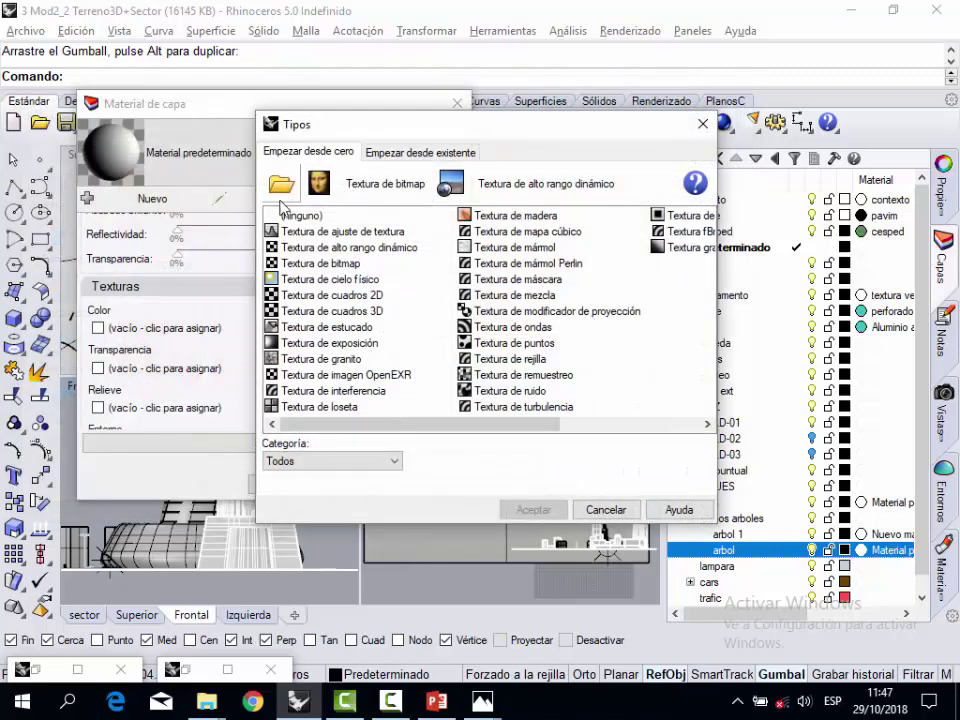
double_click(352, 264)
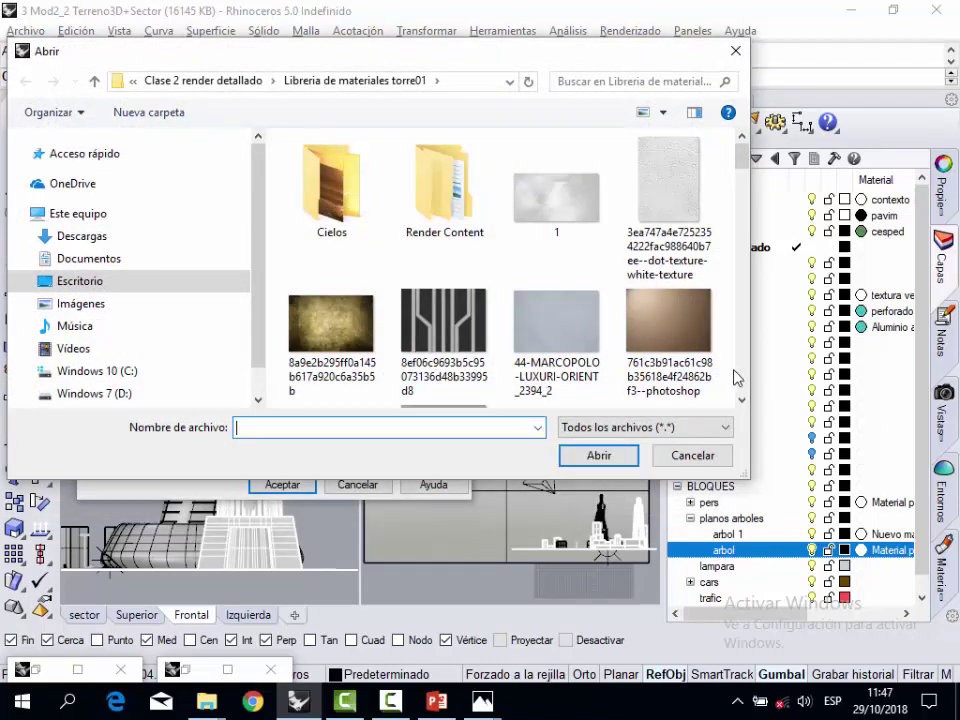
scroll(741, 378, "down", 3)
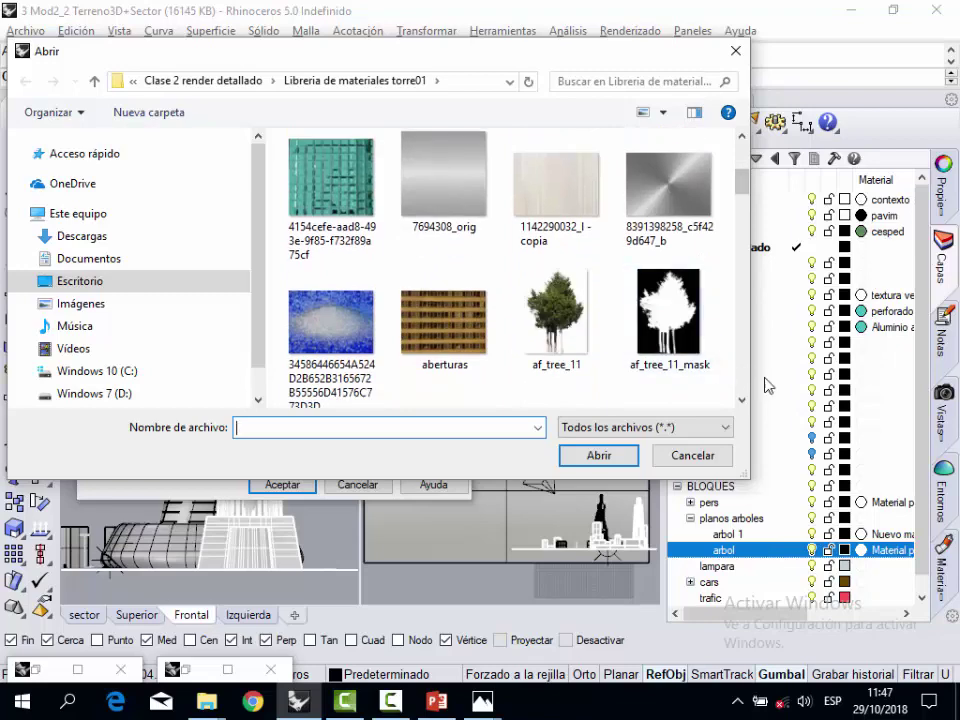
scroll(746, 388, "down", 1)
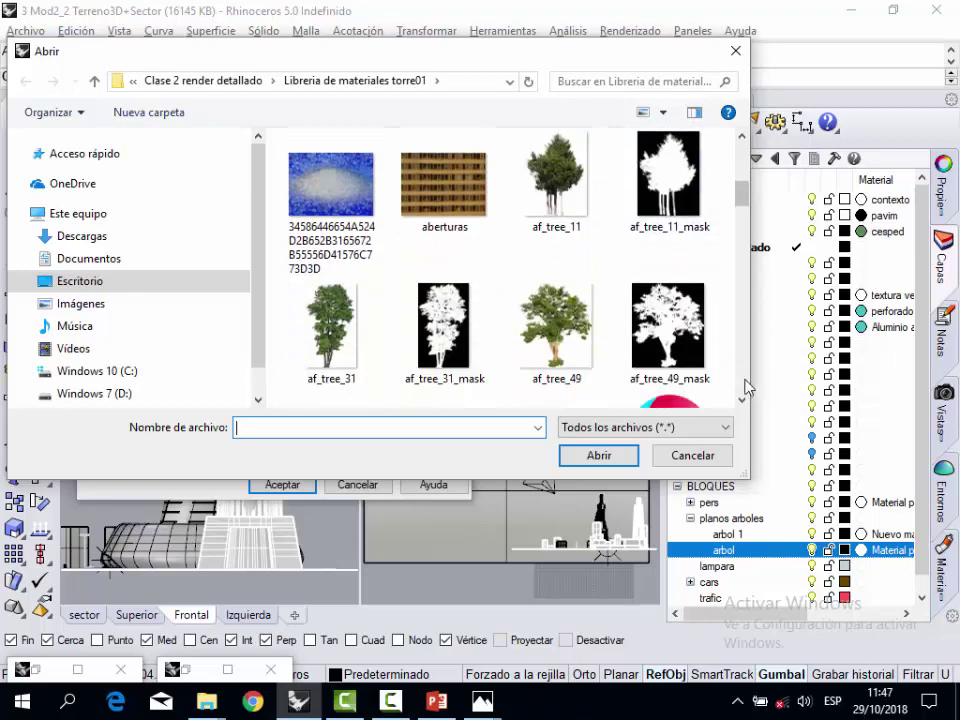
left_click(331, 325)
left_click(596, 454)
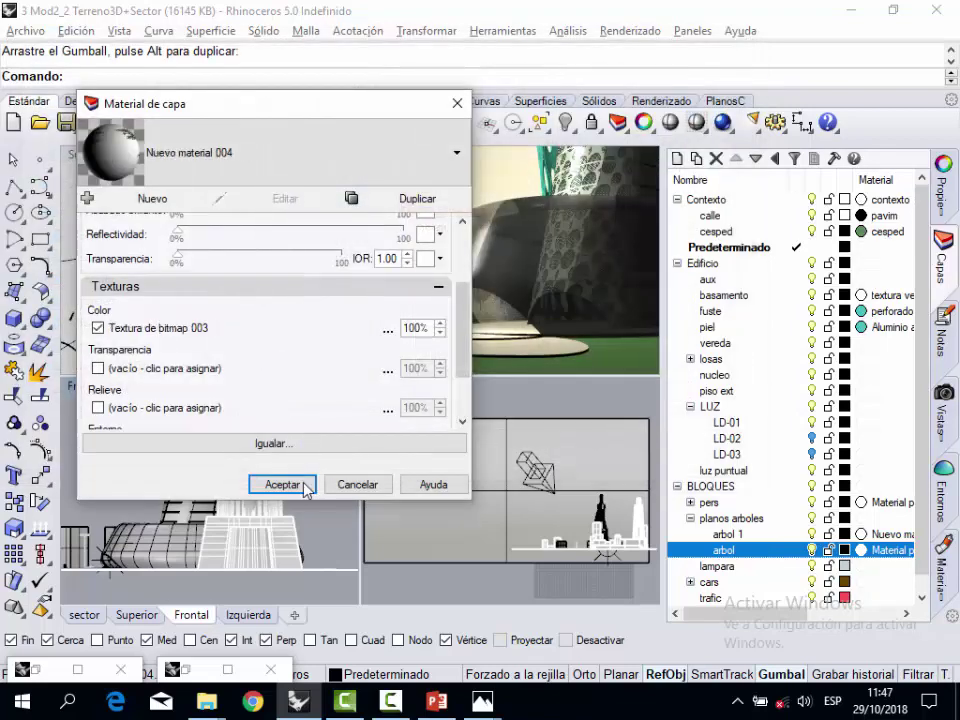
left_click(292, 485)
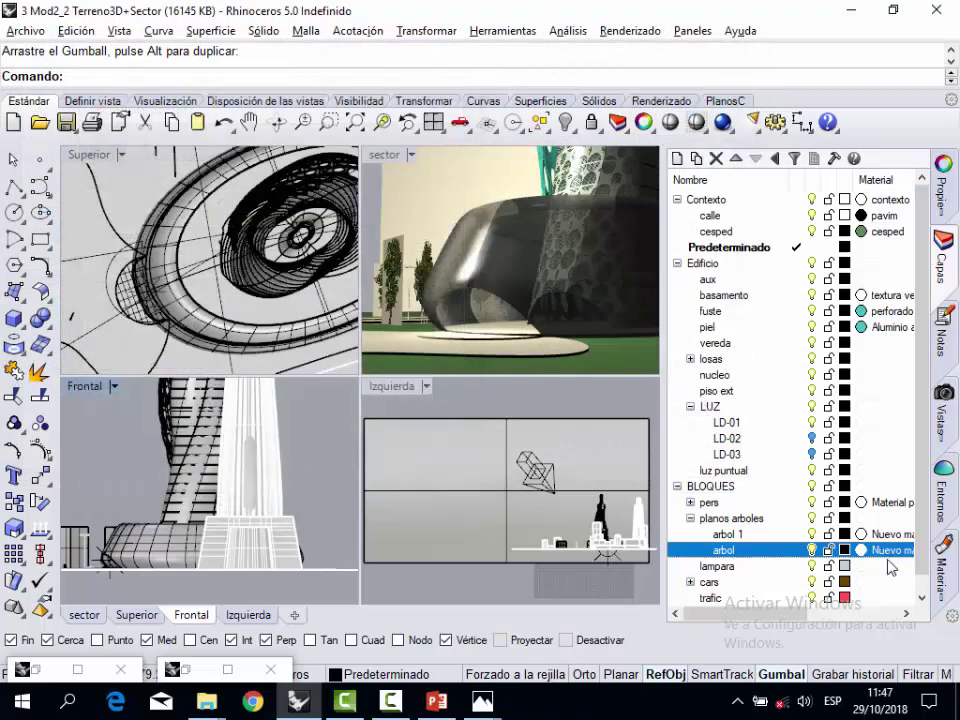
- Reopen the arbol layer's material, assign af_tree_31_mask as its transparency texture, and accept the change
left_click(897, 556)
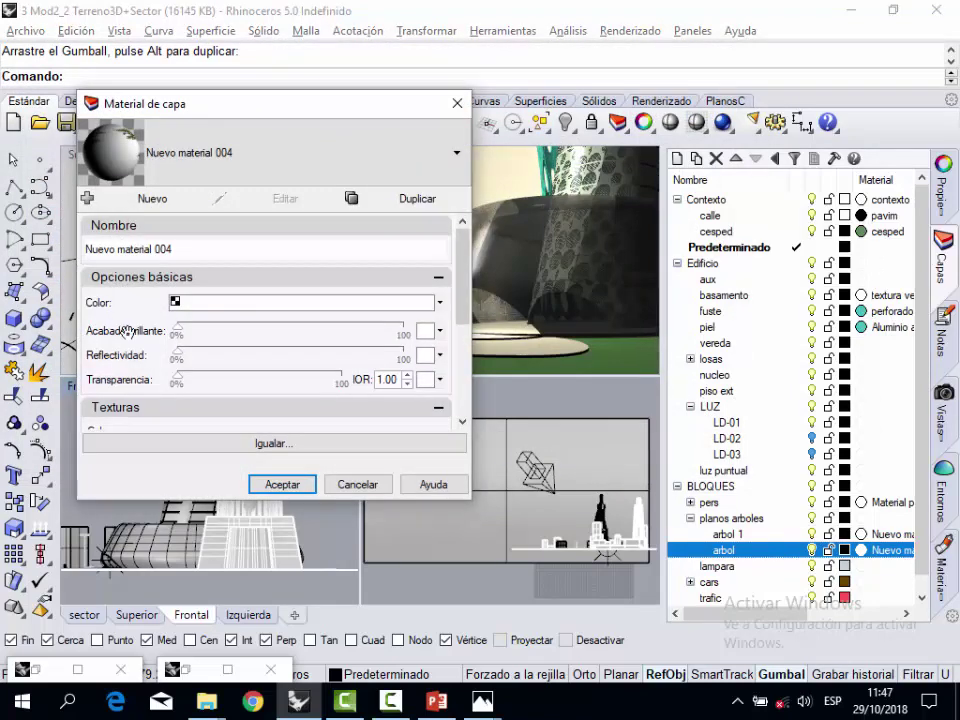
scroll(157, 354, "down", 3)
left_click(135, 377)
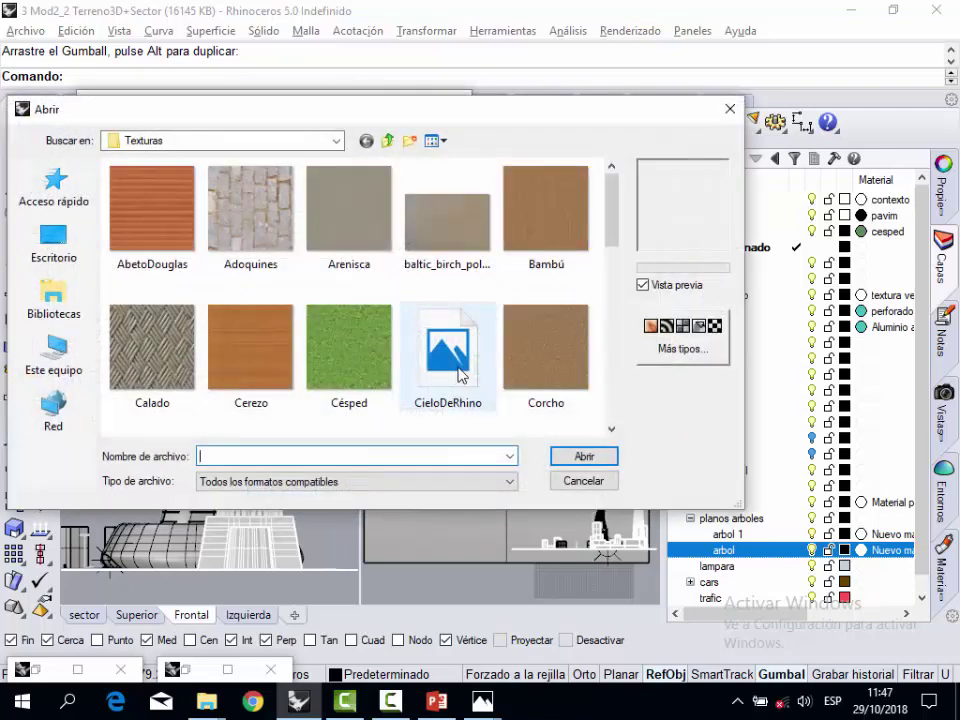
left_click(690, 348)
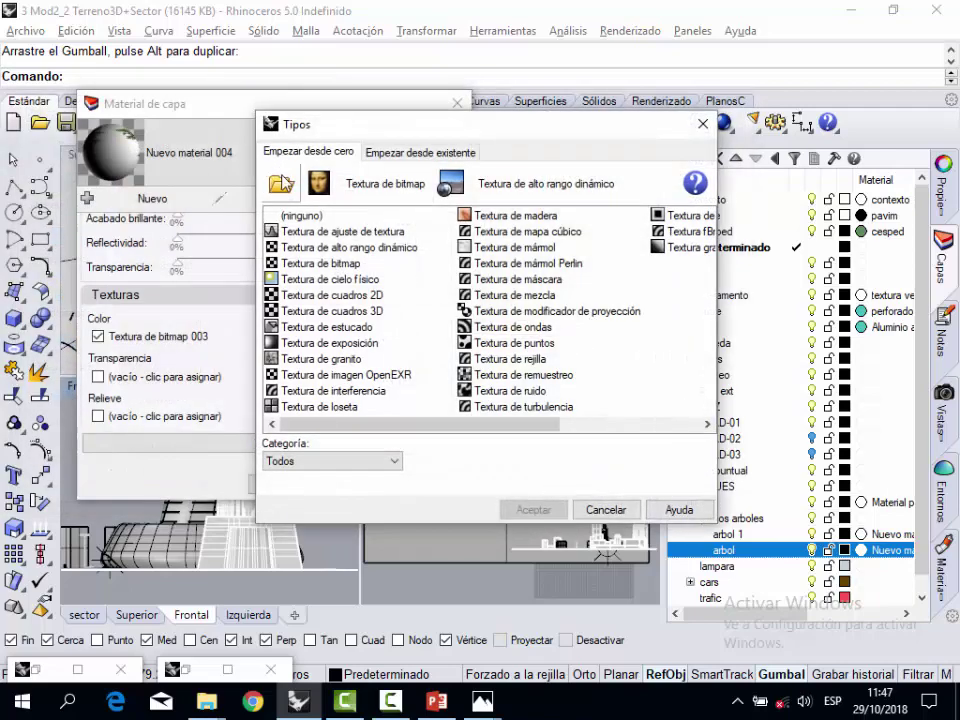
left_click(305, 183)
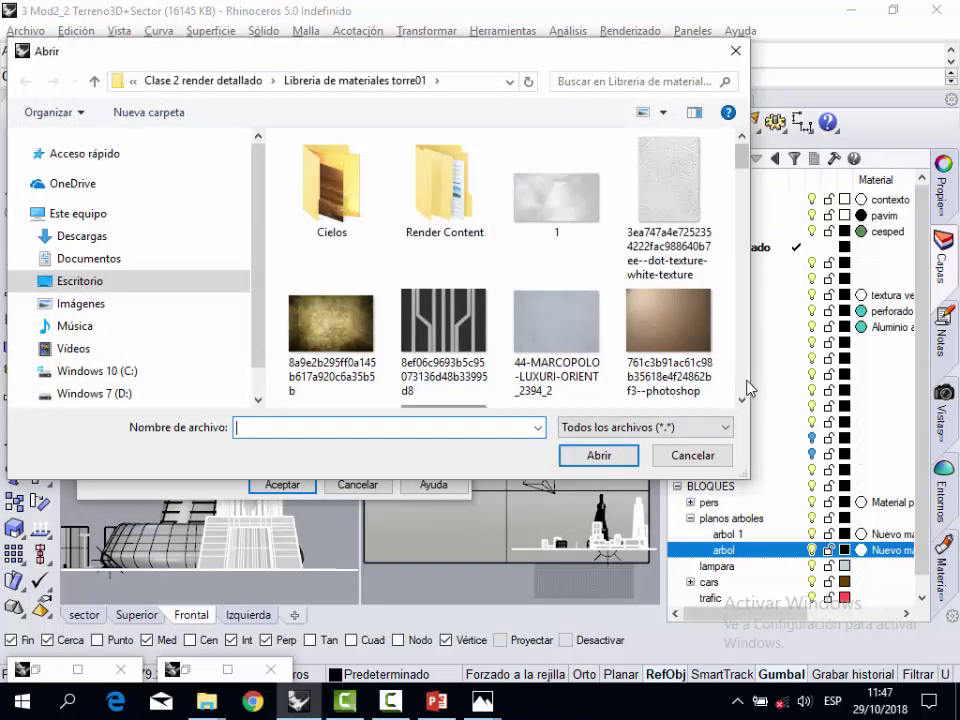
scroll(748, 385, "down", 3)
scroll(746, 386, "down", 2)
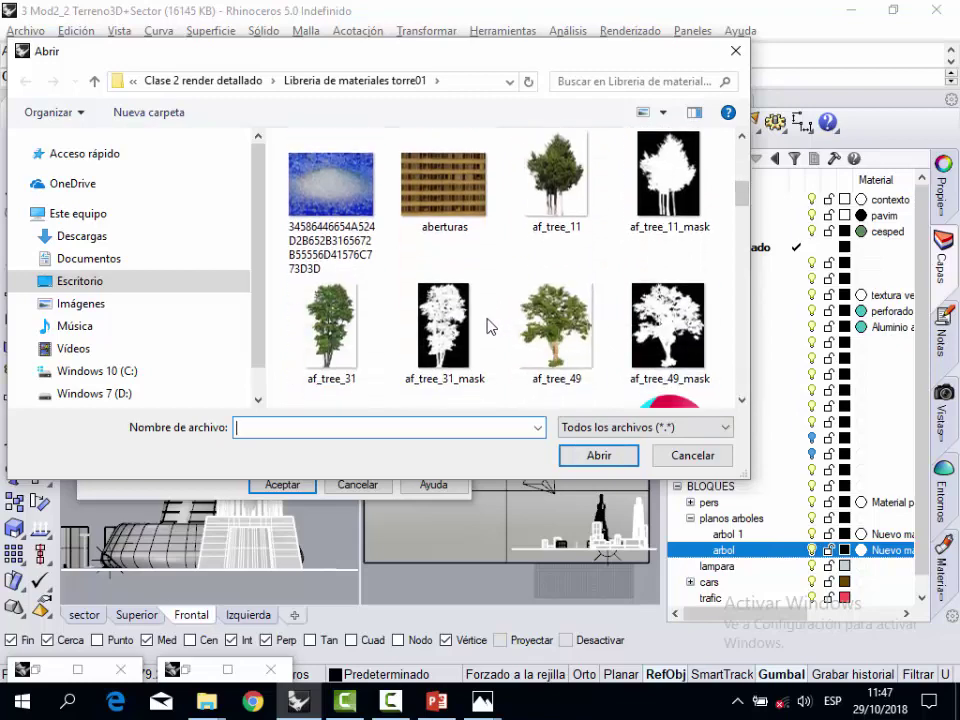
left_click(466, 345)
left_click(598, 456)
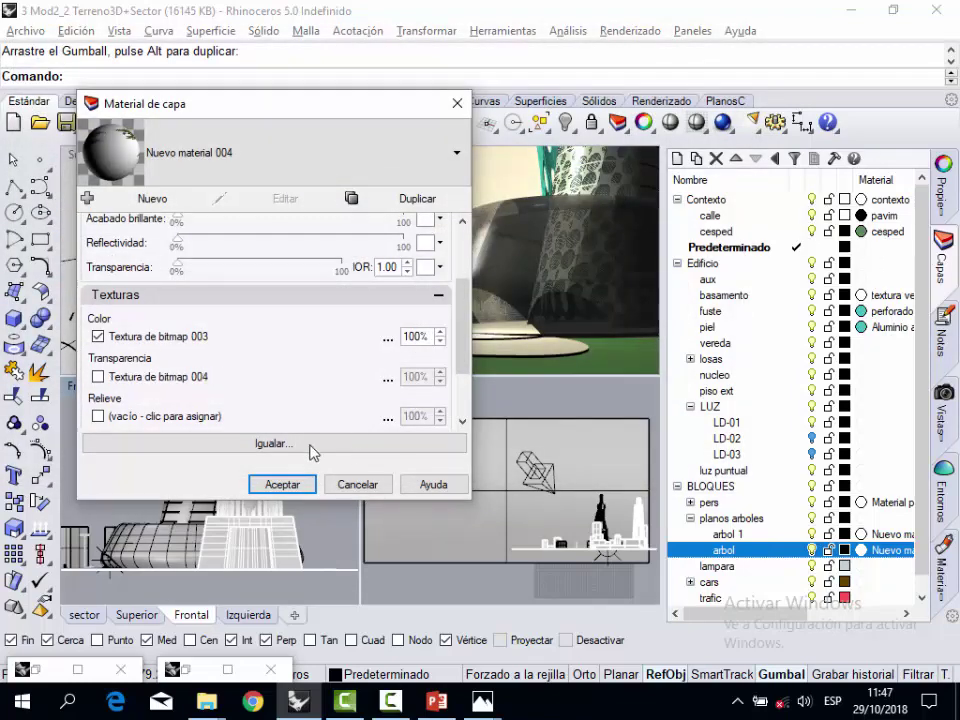
left_click(281, 484)
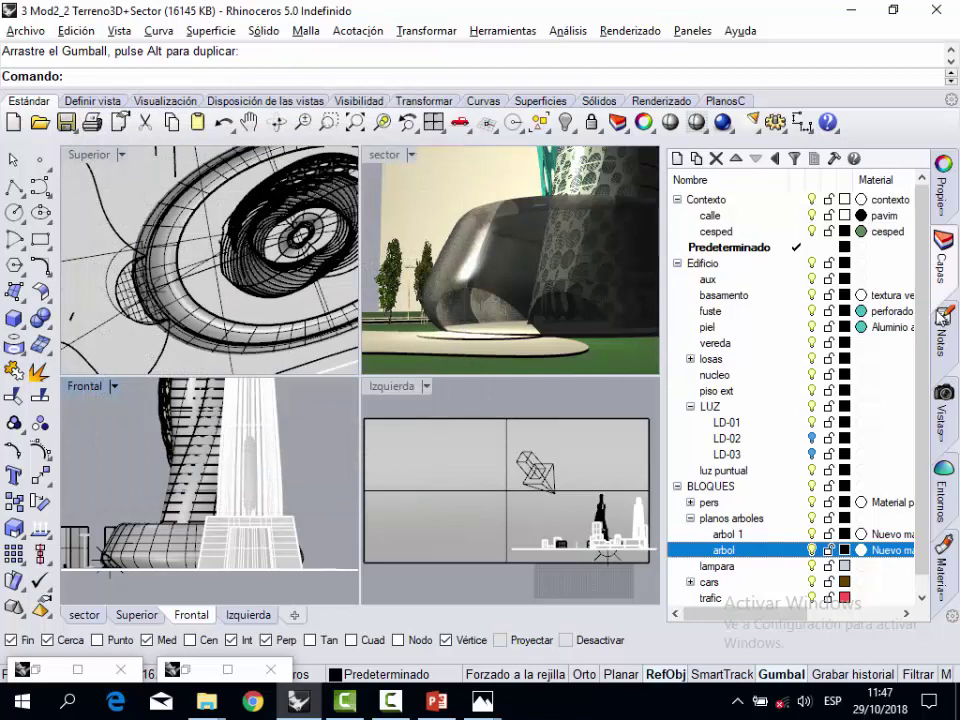
- Render the sector viewport as a test and close the render window
left_click(941, 400)
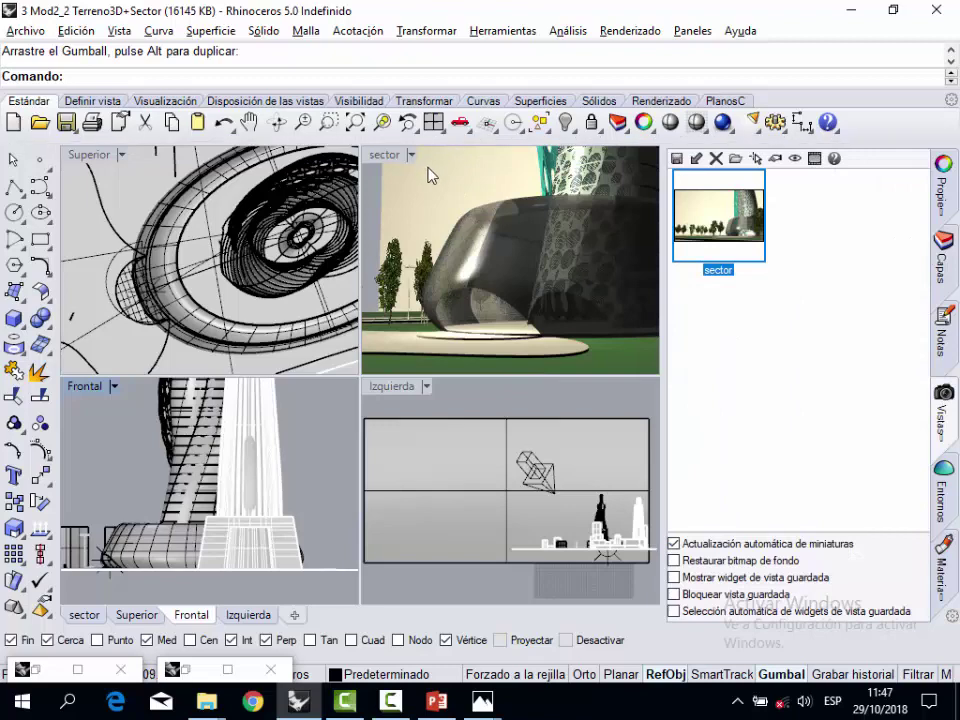
left_click(398, 158)
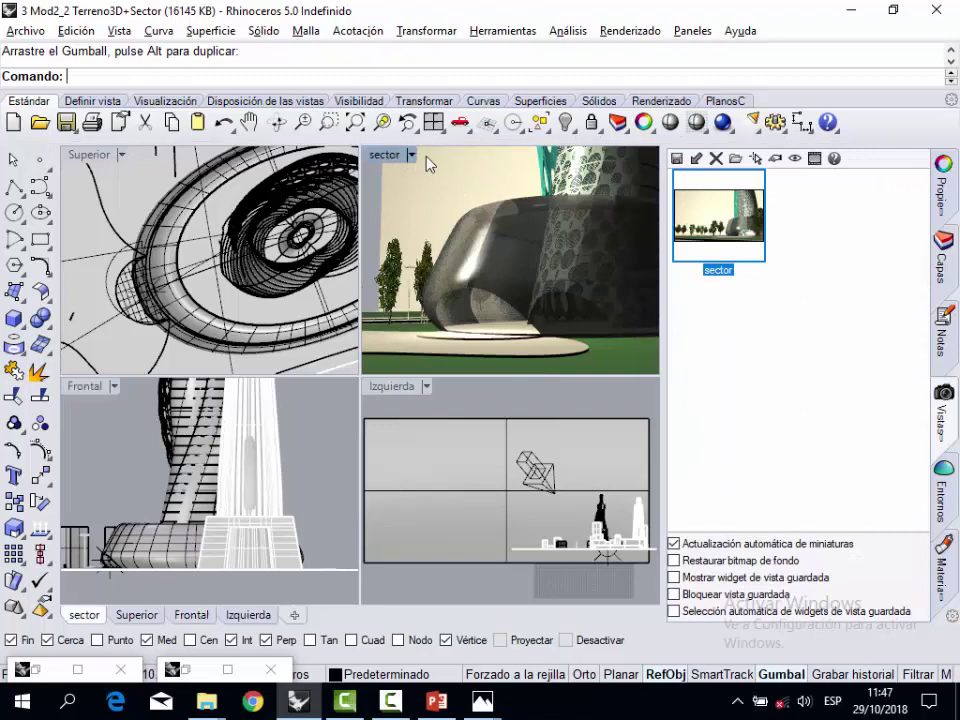
left_click(722, 122)
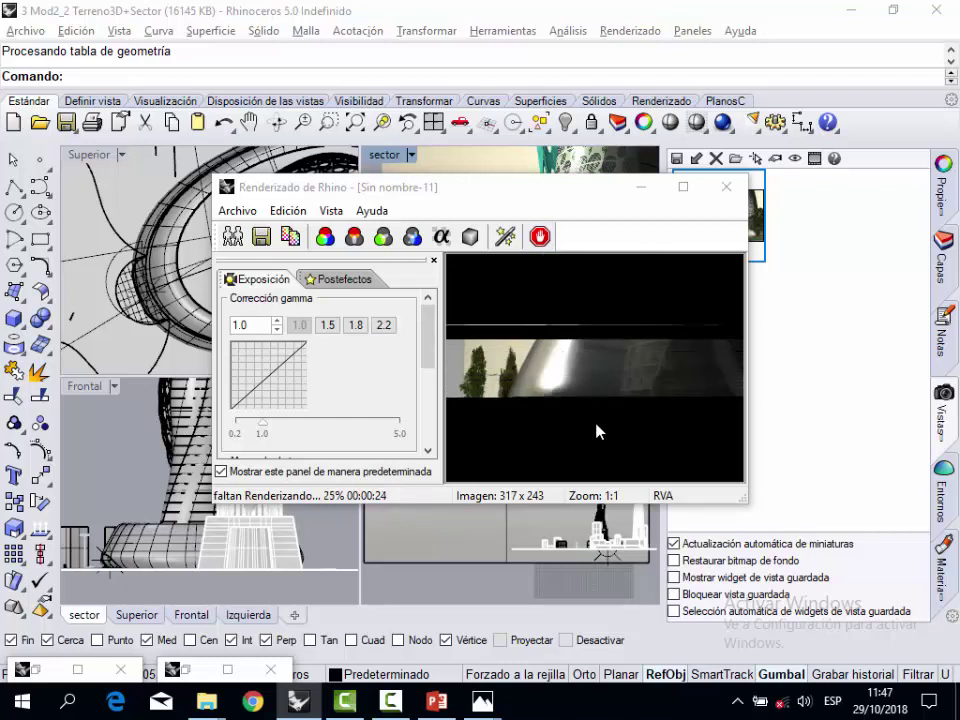
left_click(724, 185)
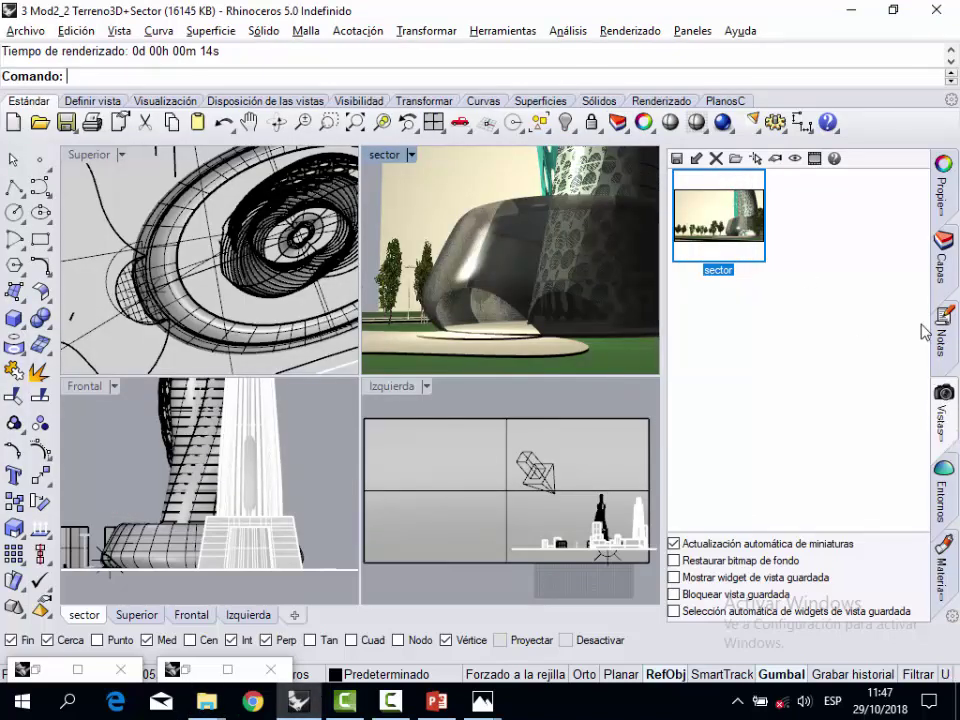
- Turn on the LD-03 lighting layer and turn off LD-01, leaving LD-02 off
left_click(942, 255)
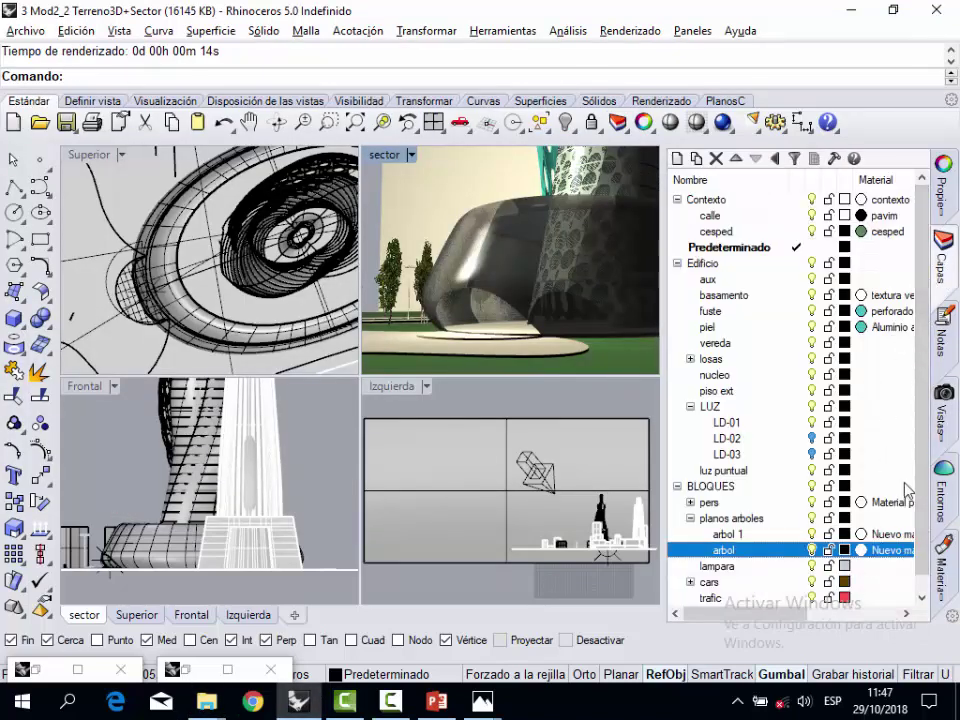
left_click_drag(926, 480, 926, 566)
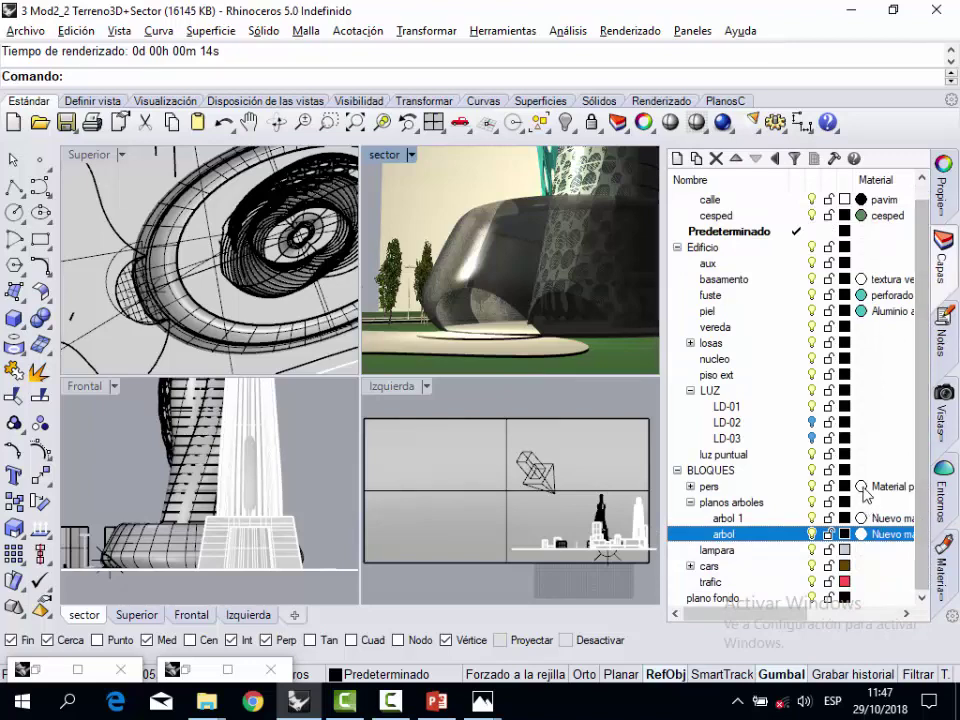
left_click(812, 438)
left_click(812, 439)
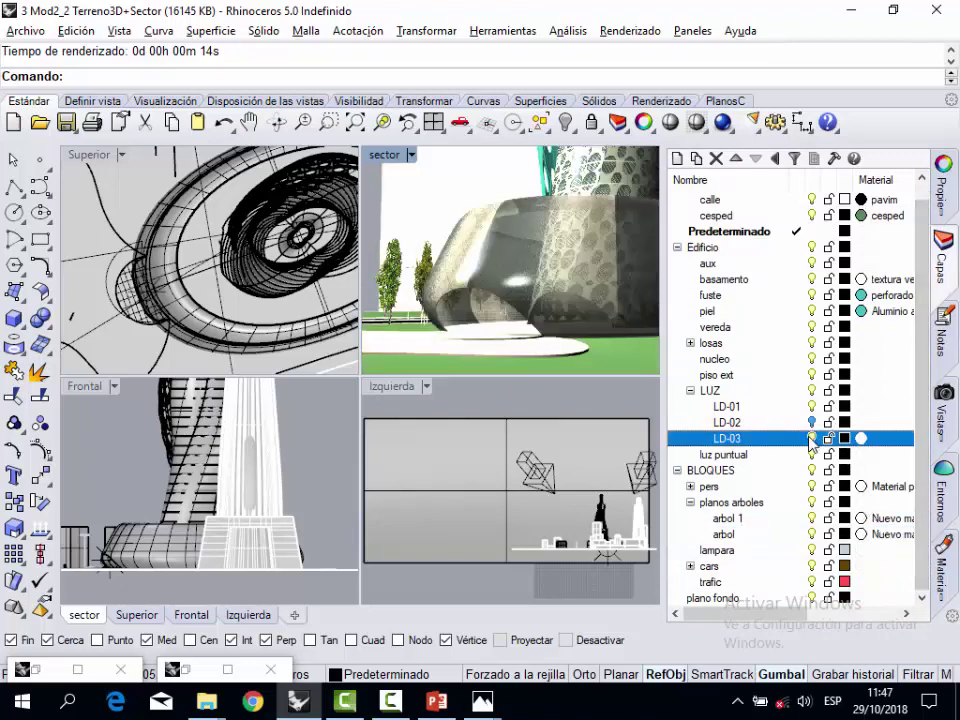
left_click(813, 407)
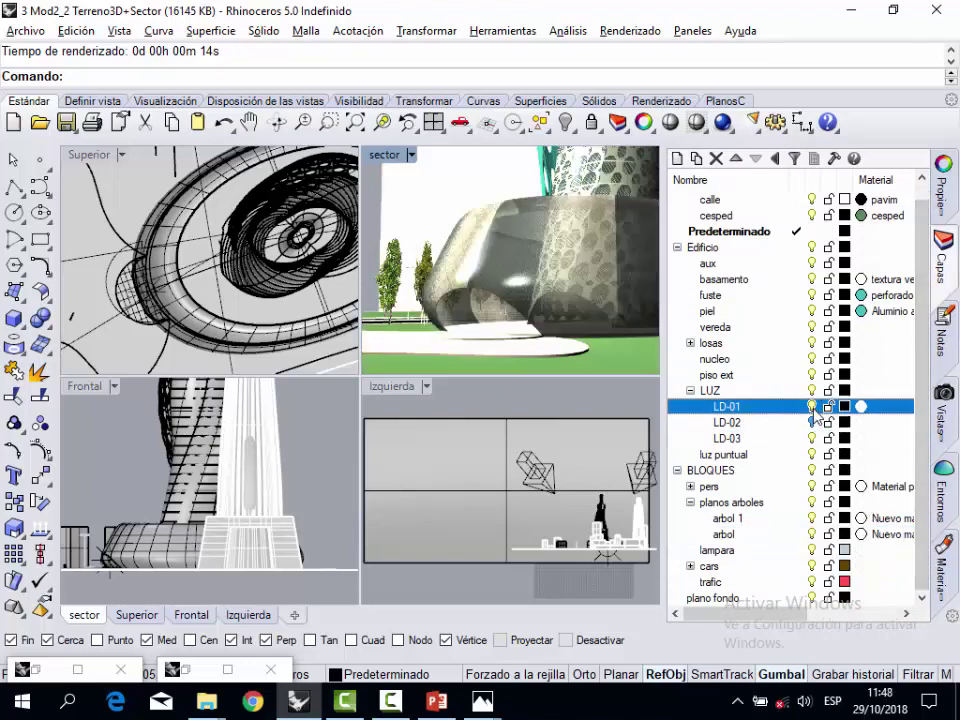
left_click(812, 423)
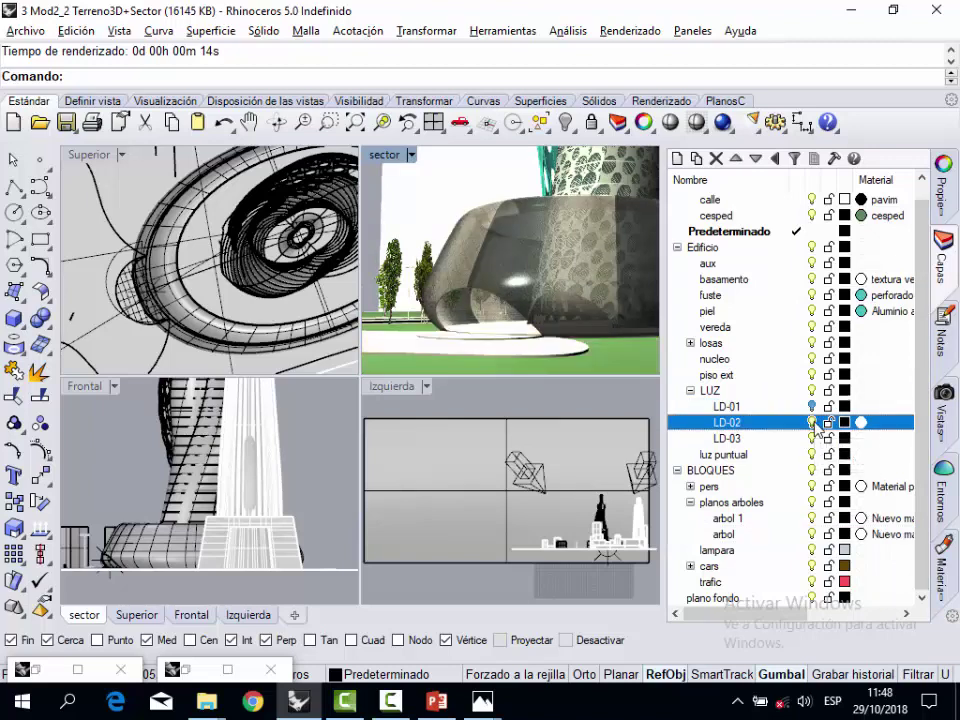
left_click(812, 423)
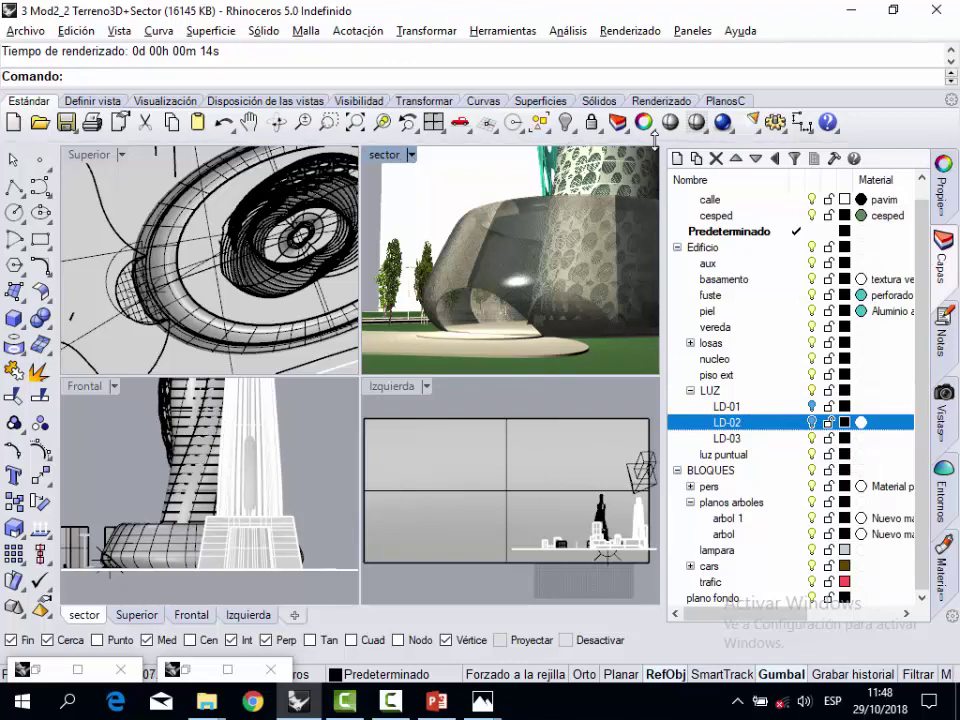
- Test-render the close-up with the new lighting, close the render, and restore the saved sector view
left_click(721, 122)
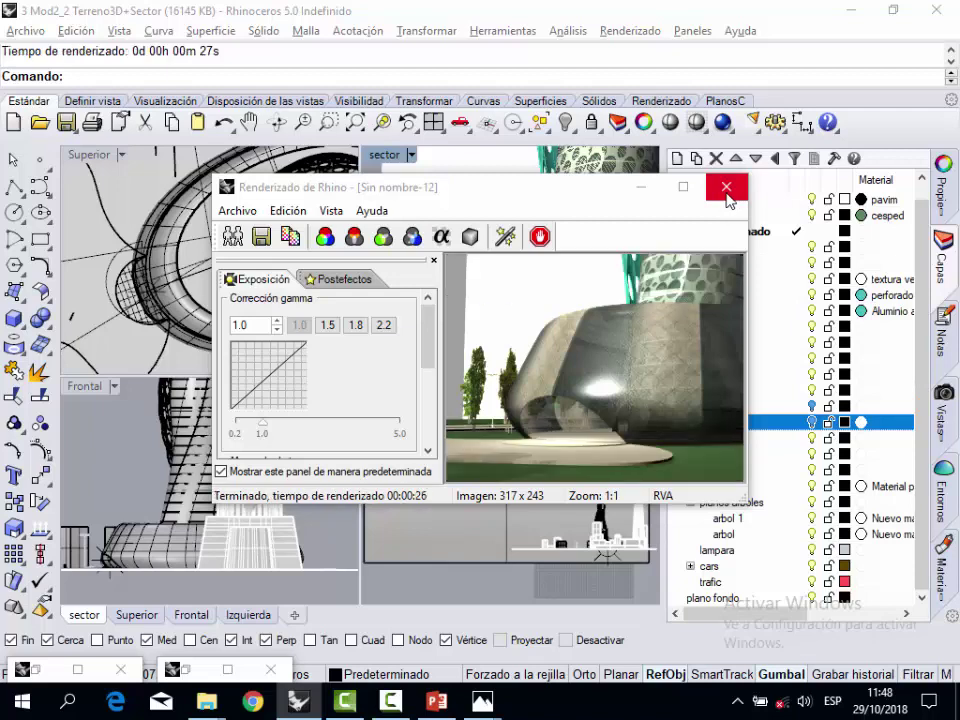
left_click(727, 192)
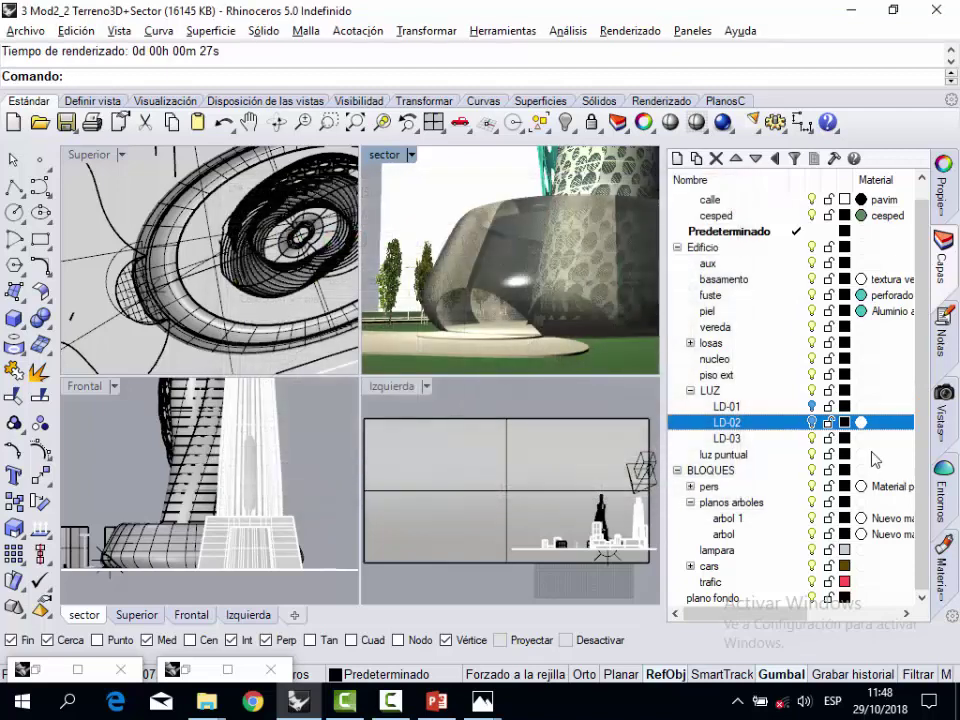
left_click(944, 418)
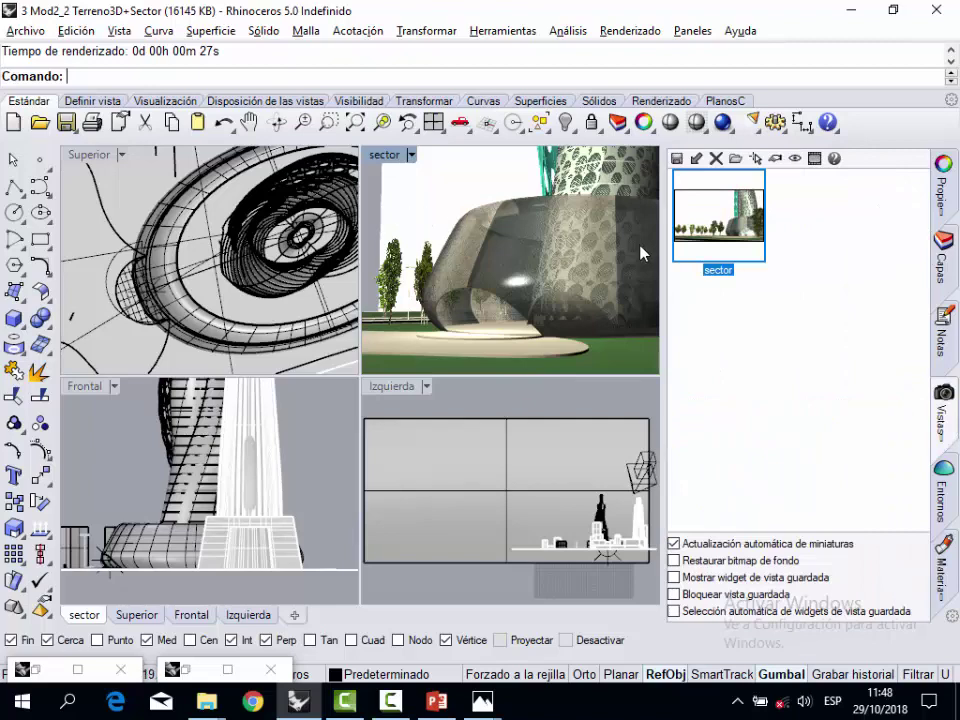
double_click(699, 234)
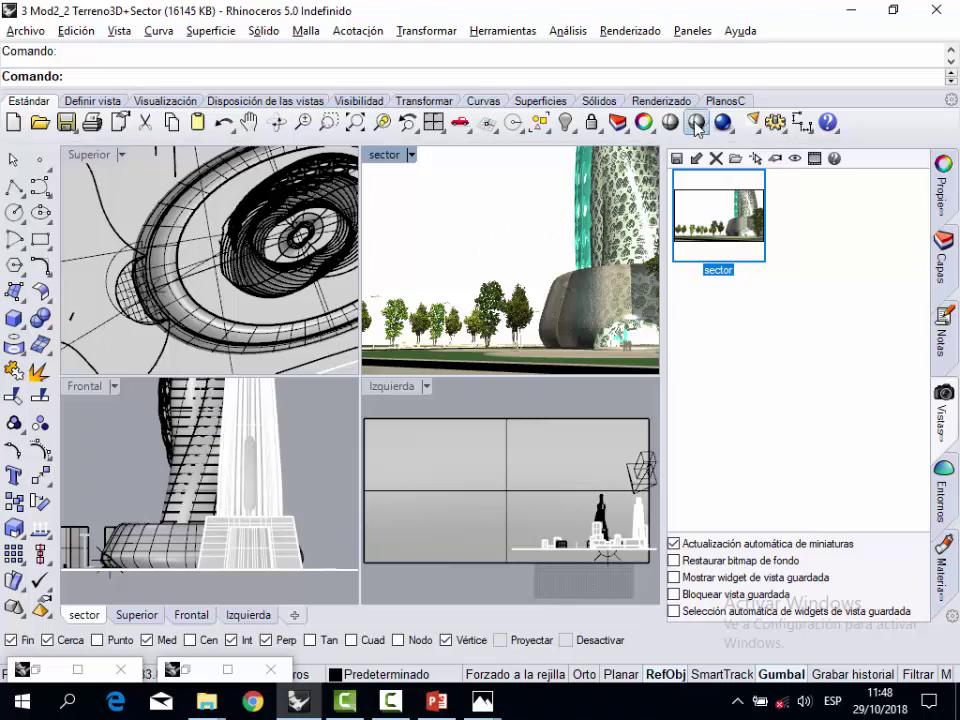
- Select the background plane on the plano fondo layer in the Superior viewport and widen the viewport area
left_click(90, 158)
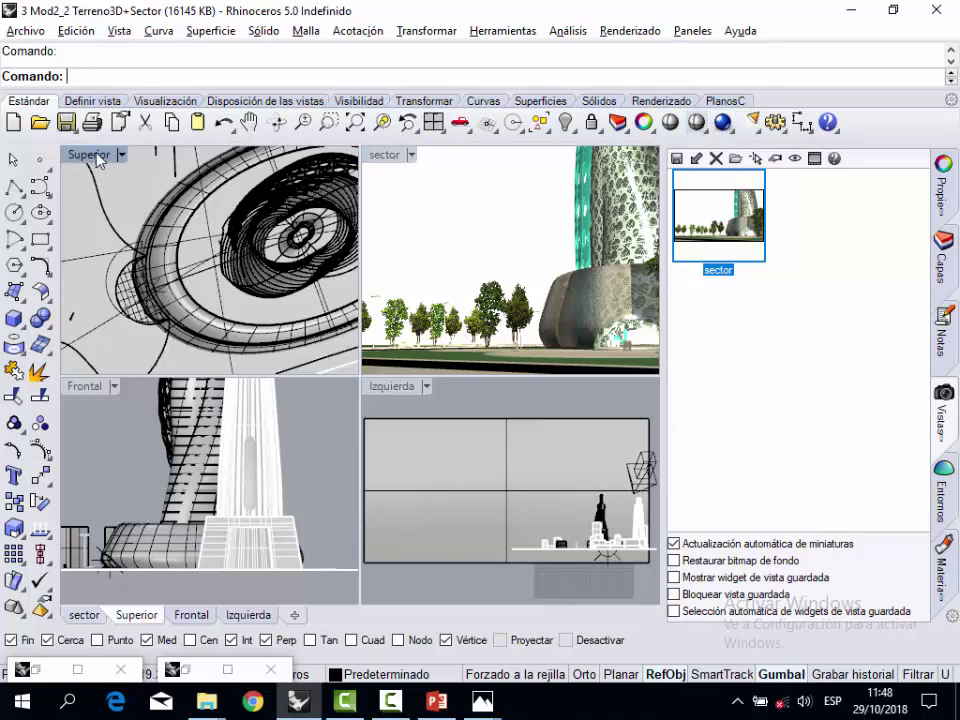
left_click(355, 123)
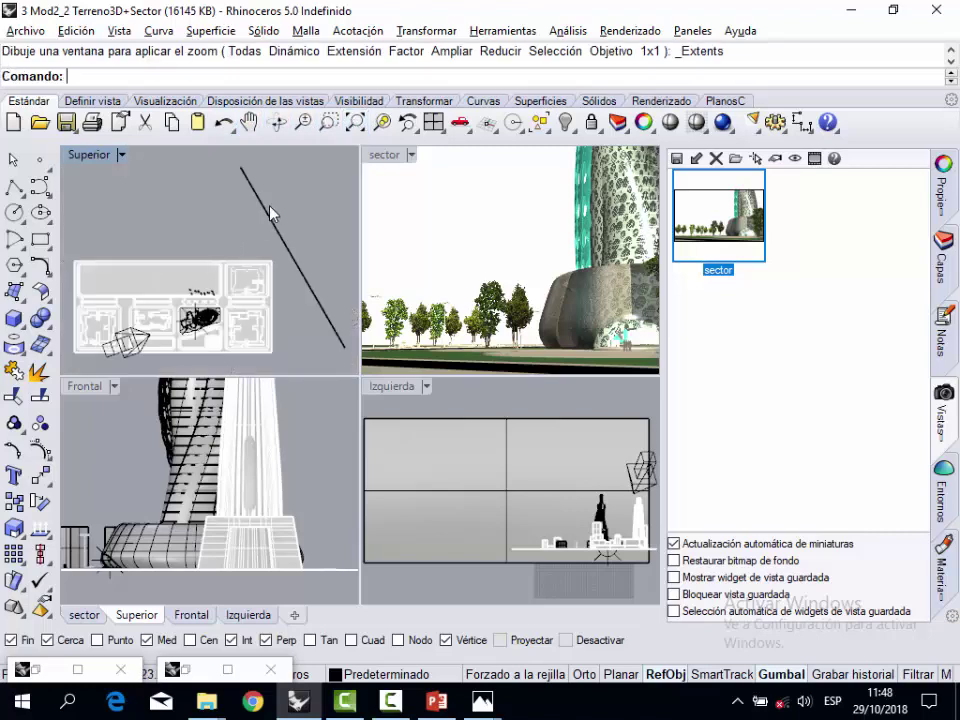
left_click(270, 213)
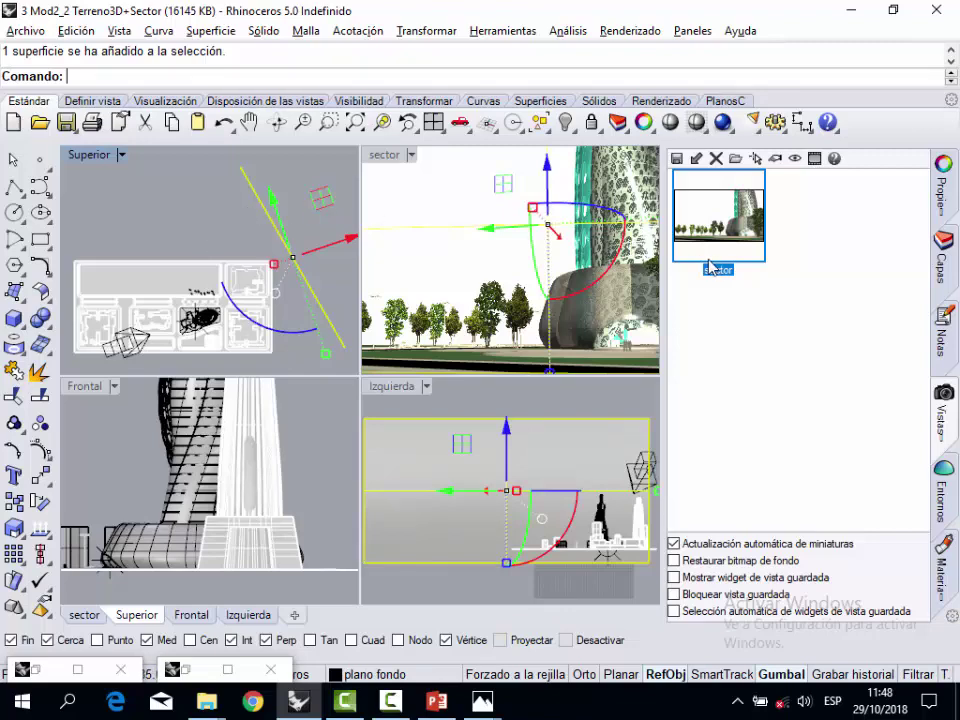
left_click_drag(665, 300, 712, 299)
- View the reference render sector fondo- 1004x488- 1'3''-10x.jpg from the Render torre 01 folder, and return to the Rhino model
mouse_move(206, 701)
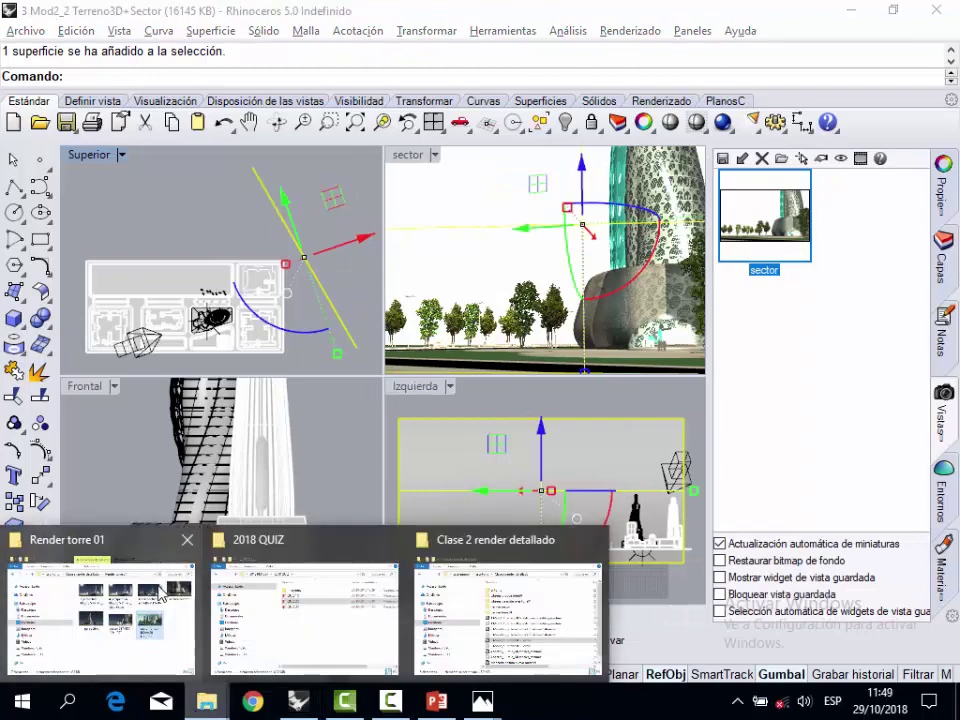
left_click(160, 592)
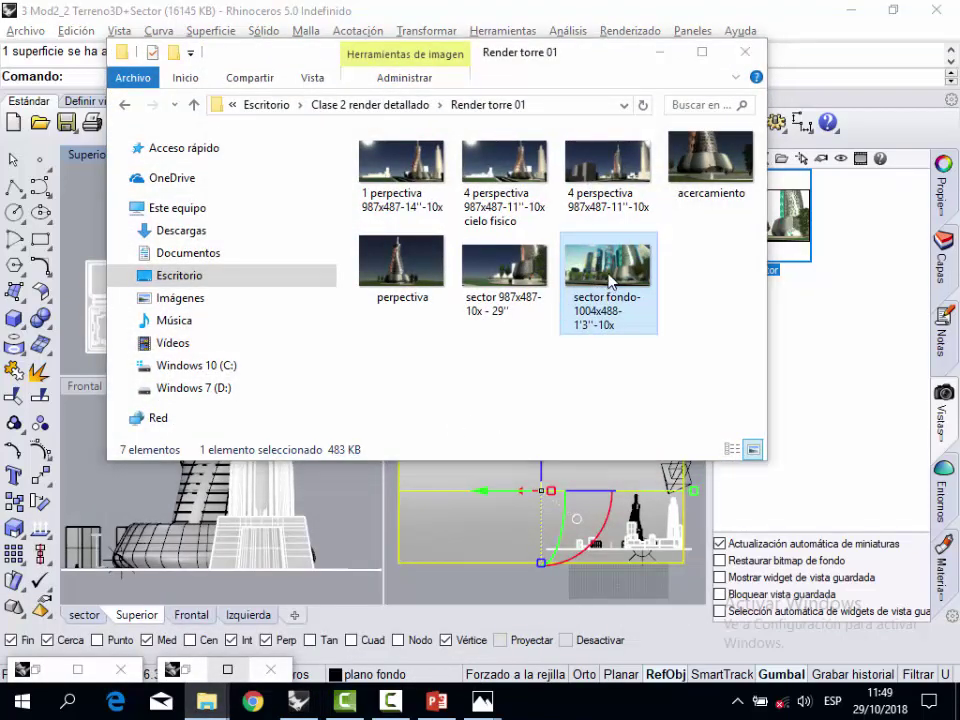
double_click(610, 283)
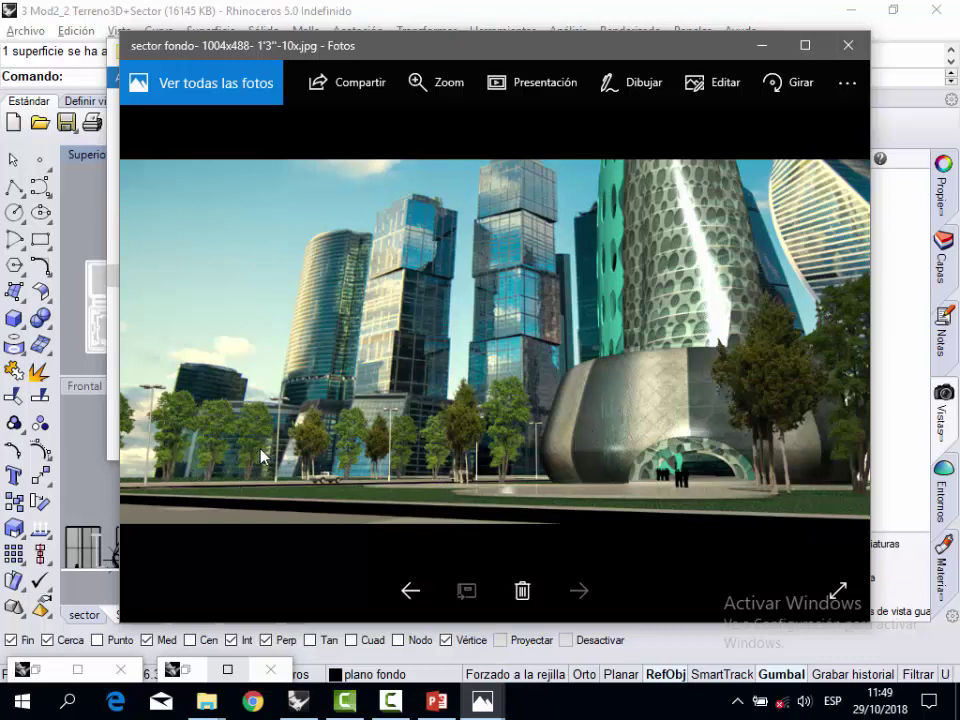
left_click(93, 222)
- Inspect the row of tree planes near the tower in the Superior viewport and reselect the background plane
scroll(222, 305, "up", 5)
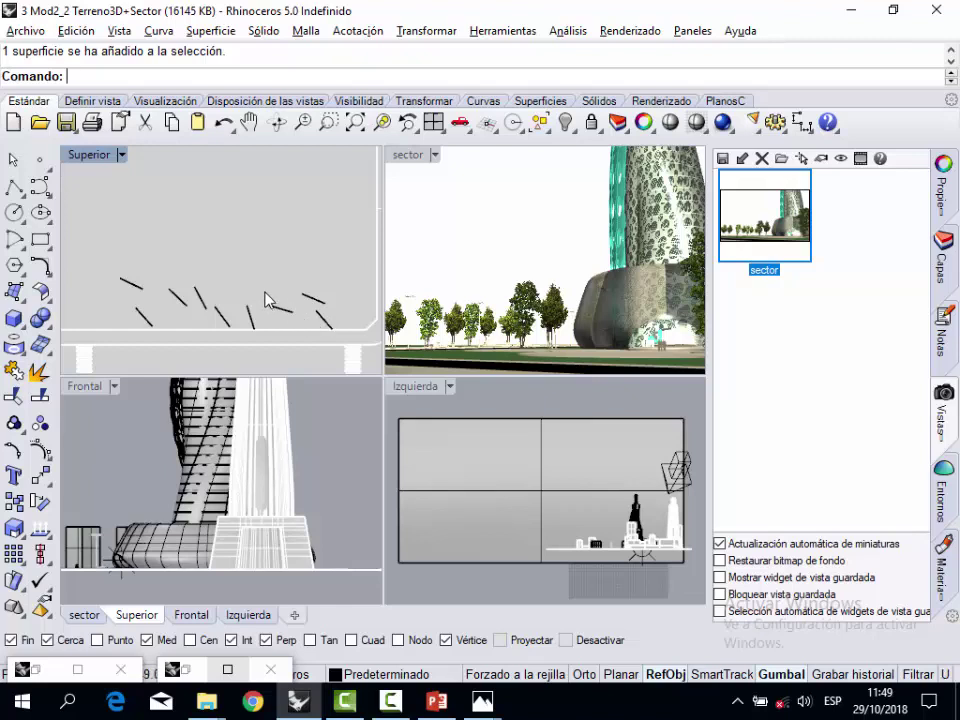
scroll(270, 259, "down", 5)
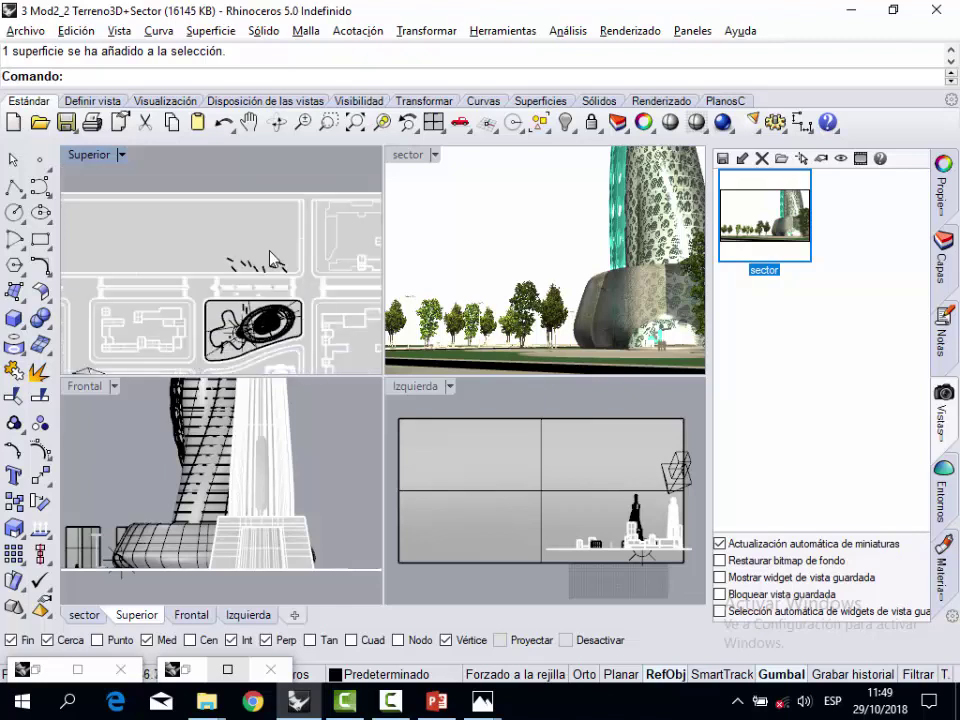
left_click(248, 122)
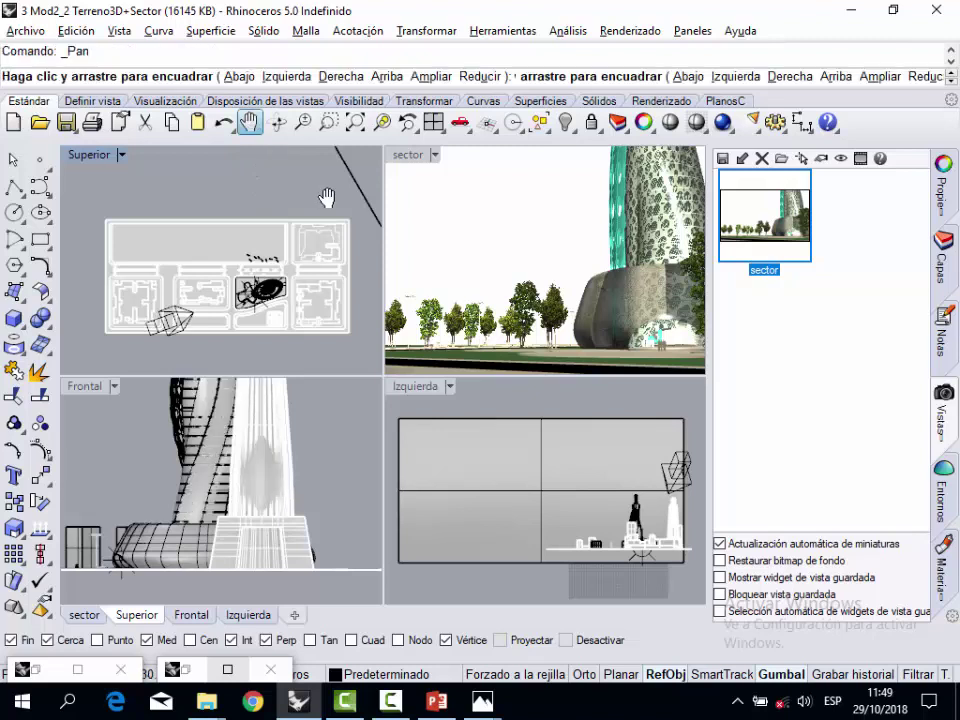
left_click_drag(285, 167, 203, 183)
key("Escape")
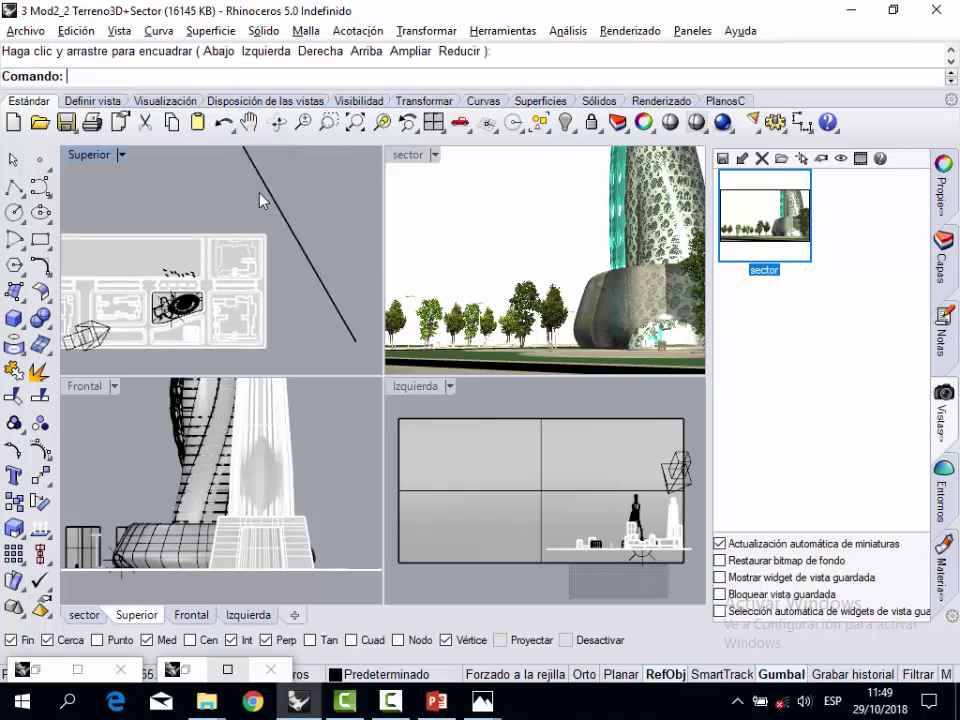
left_click(270, 189)
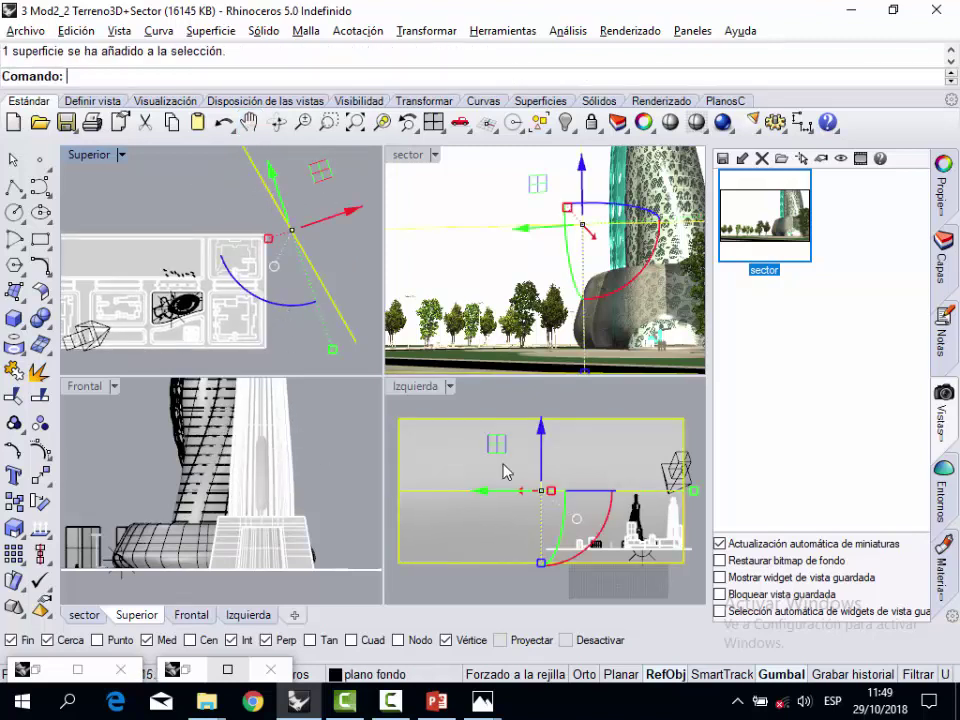
- Examine the background plane's extent and position behind the tower in the sector and Frontal viewports
scroll(491, 268, "up", 3)
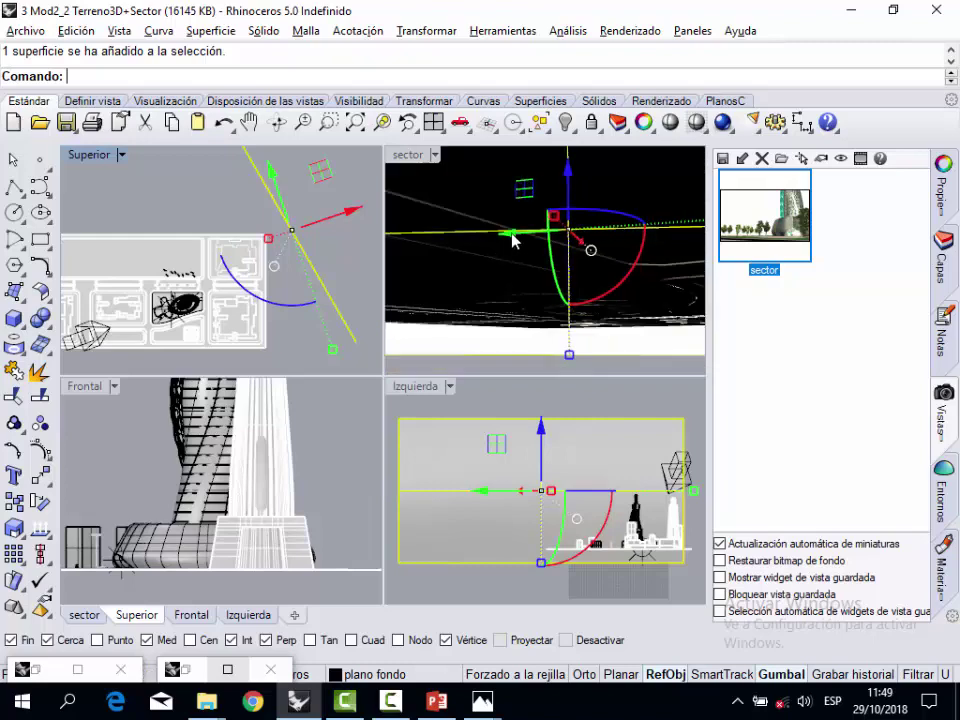
scroll(520, 238, "down", 3)
scroll(520, 246, "down", 3)
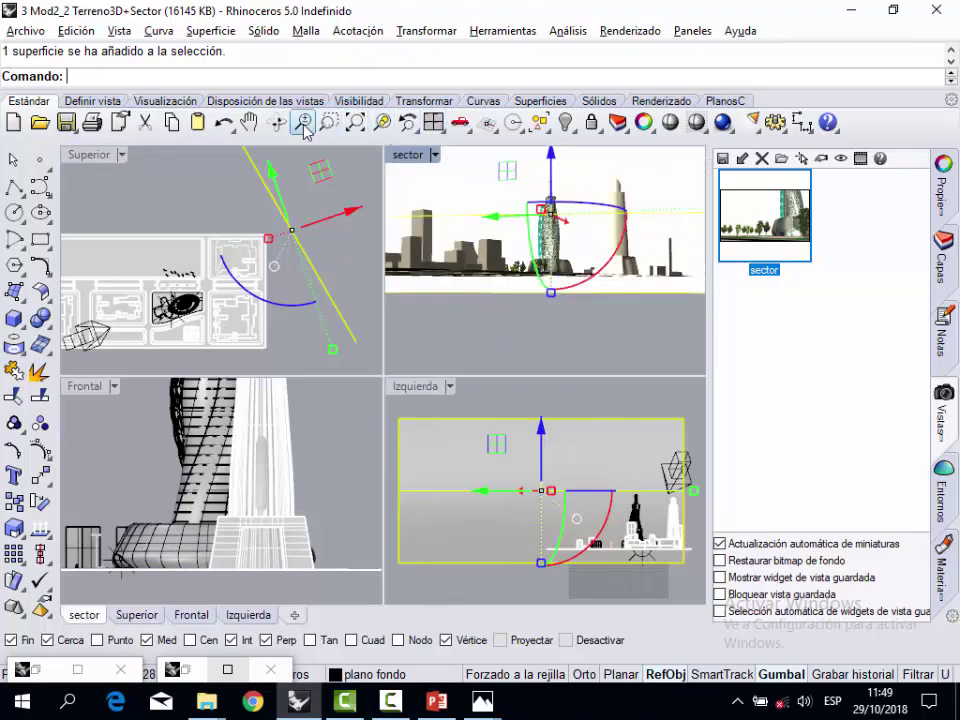
left_click(249, 122)
mouse_move(523, 265)
left_mouse_down()
mouse_move(531, 300)
mouse_move(525, 270)
mouse_move(506, 263)
left_mouse_up()
key("Escape")
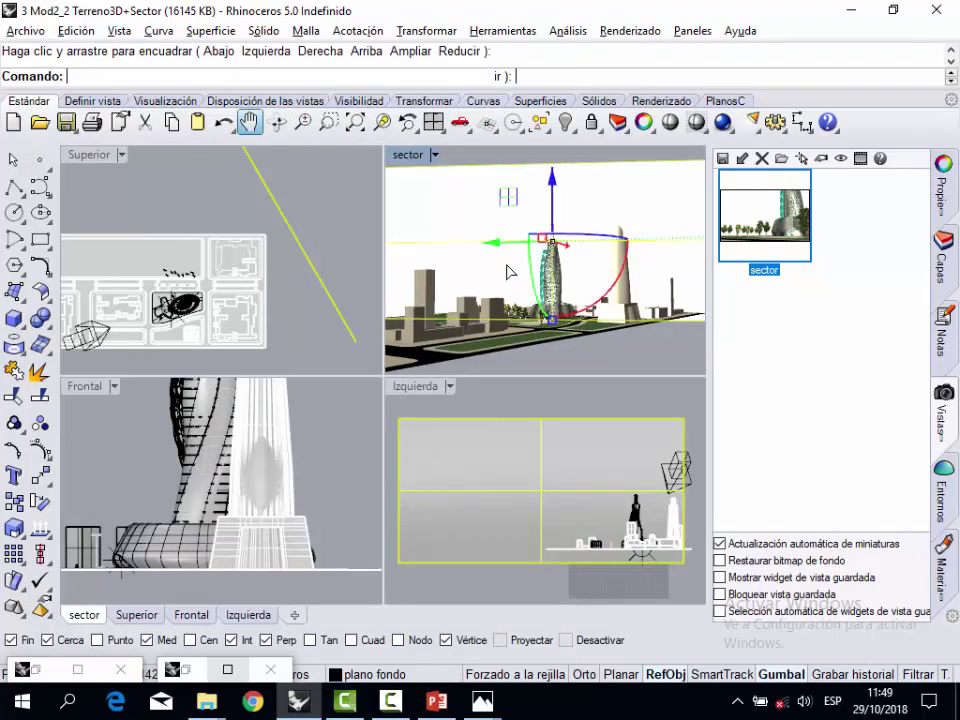
scroll(510, 272, "down", 4)
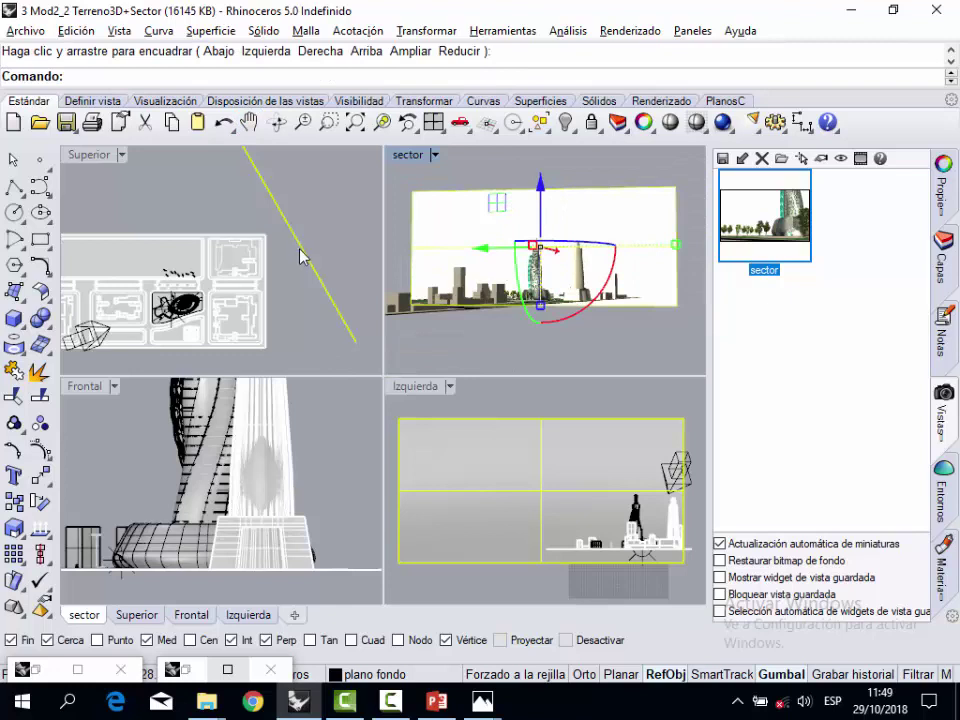
scroll(252, 550, "down", 5)
scroll(300, 500, "down", 5)
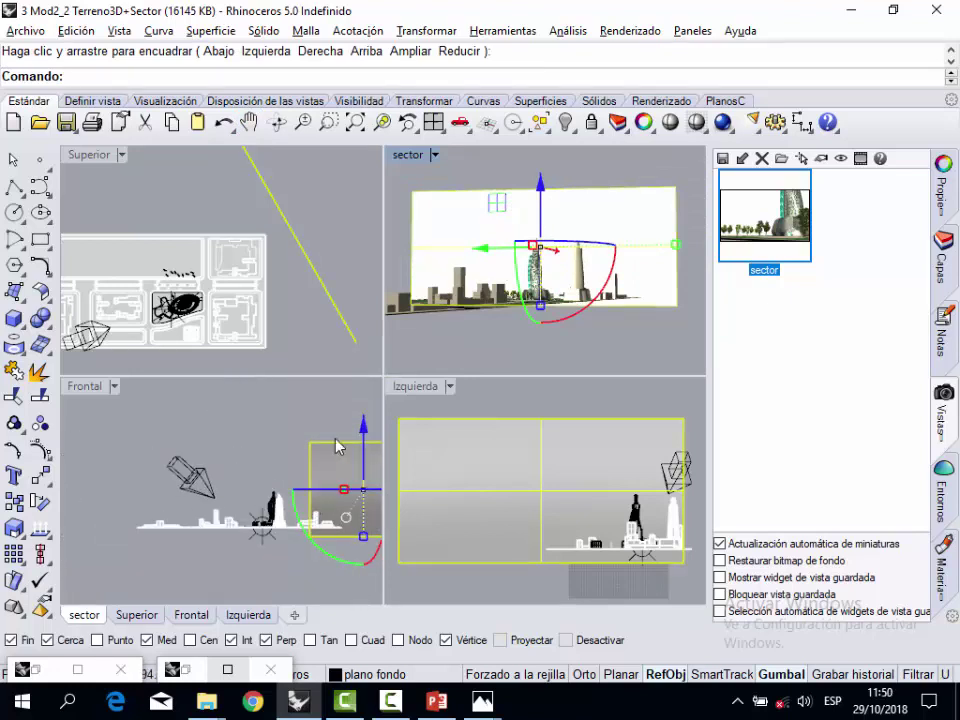
right_click_drag(250, 400, 165, 388)
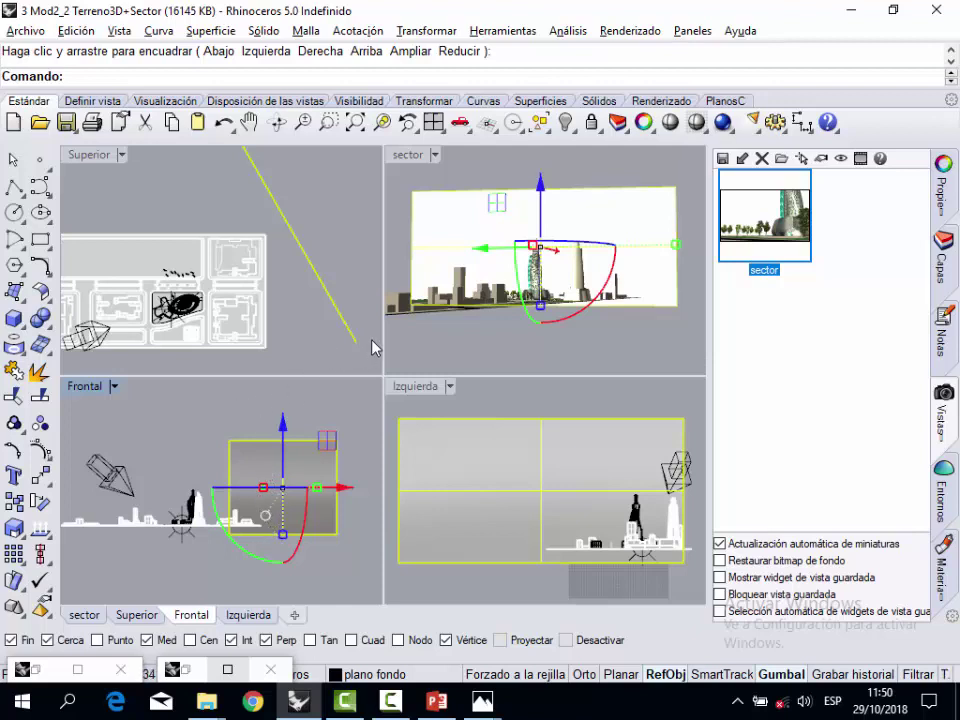
- Try to adjust the background plane horizontally with the gumball in the Frontal viewport, and undo the change
left_click_drag(263, 487, 228, 486)
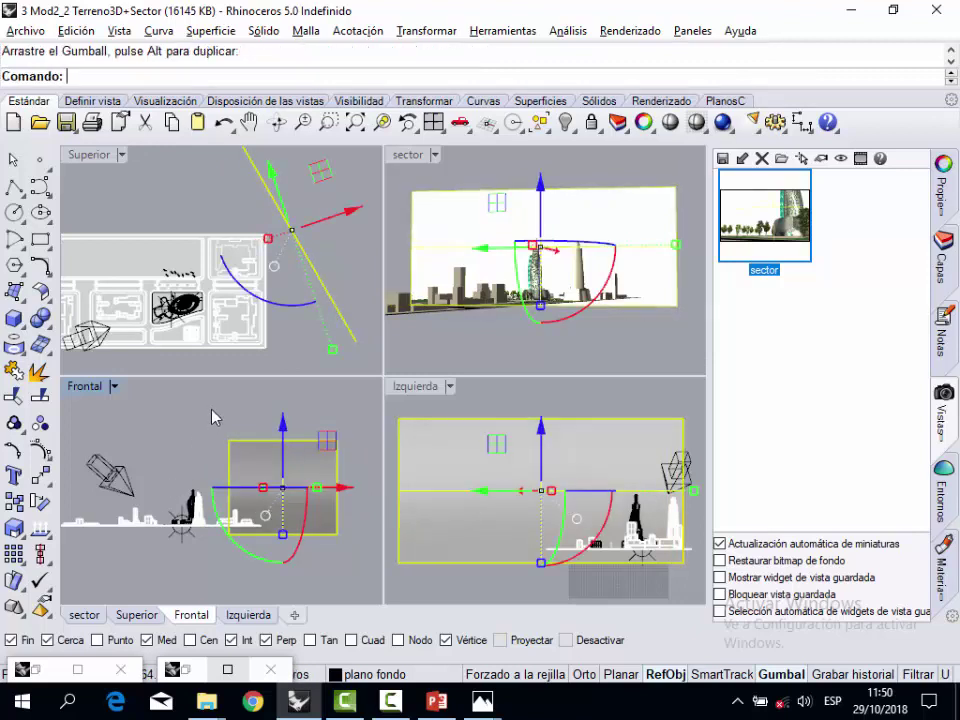
key("ctrl+z")
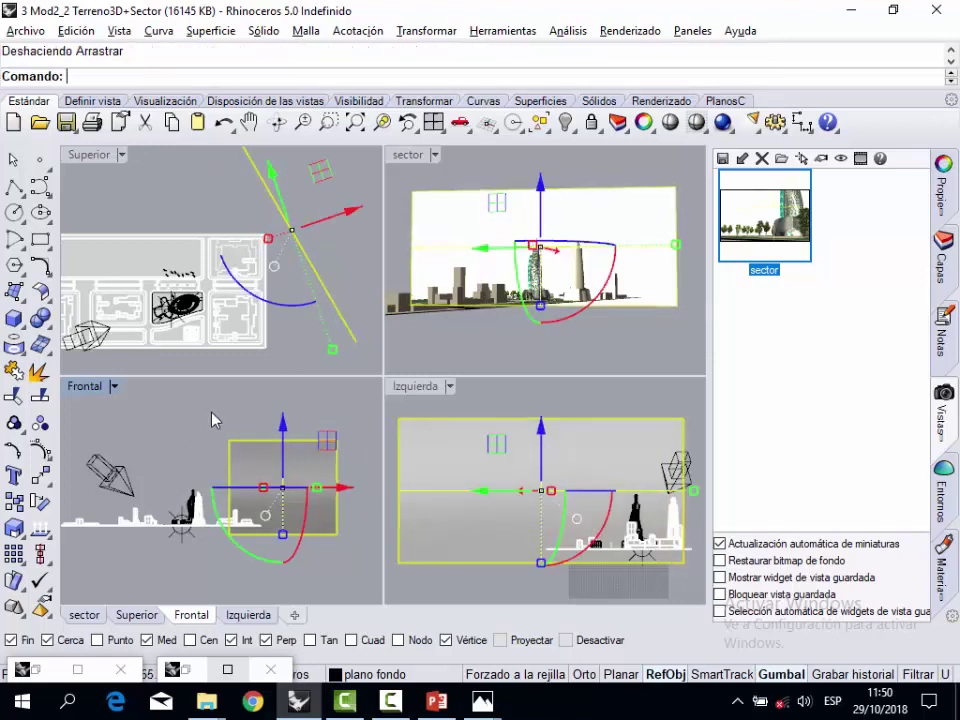
- Reselect the background plane in the perspective viewport and restore the saved sector view
left_click(506, 345)
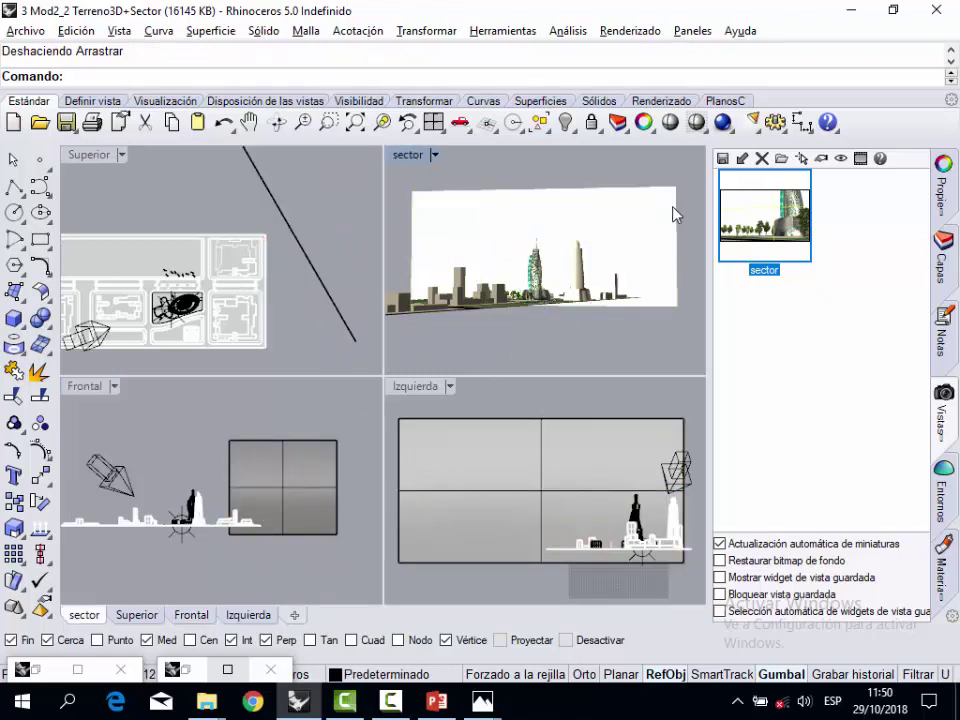
left_click(474, 210)
double_click(740, 199)
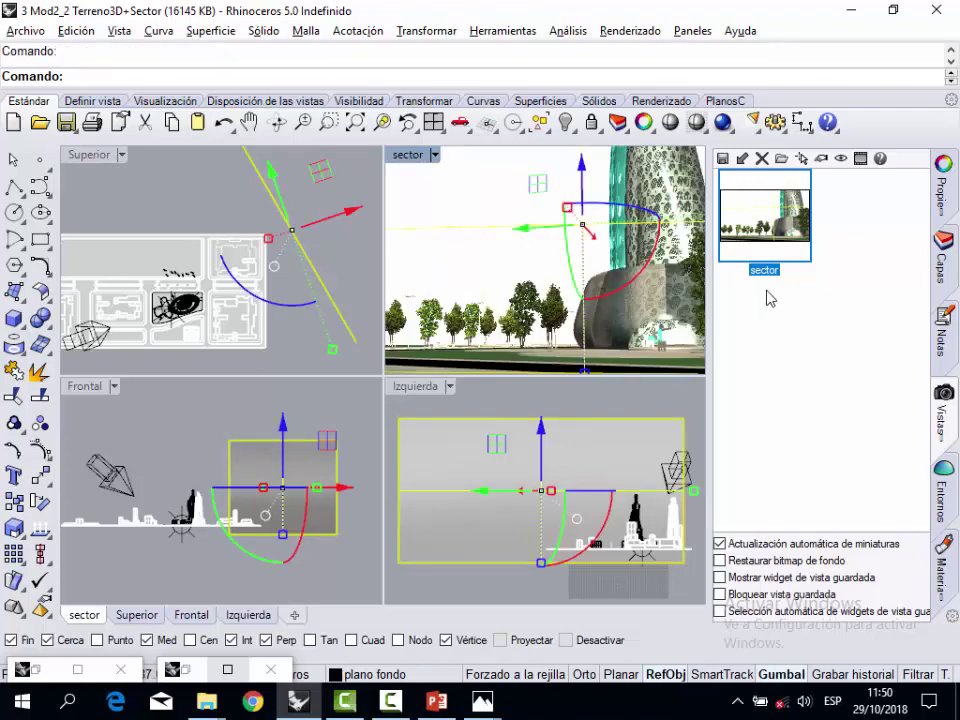
- Assign the "ciudad moderna" image as the colour bitmap texture of the plano fondo layer's material
left_click(948, 262)
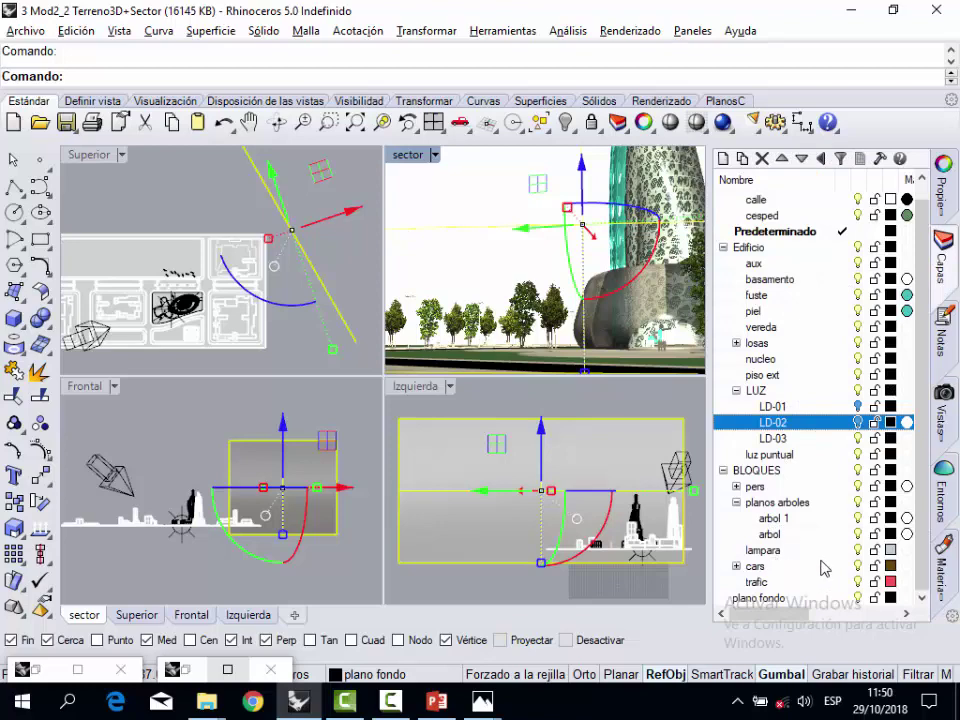
left_click(905, 599)
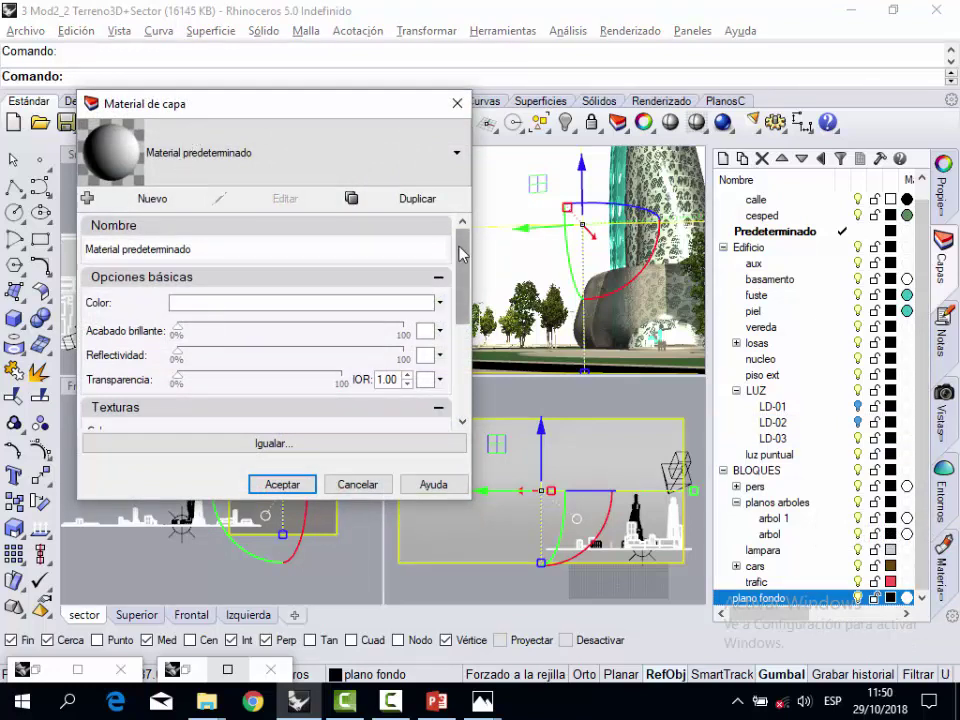
scroll(462, 254, "down", 4)
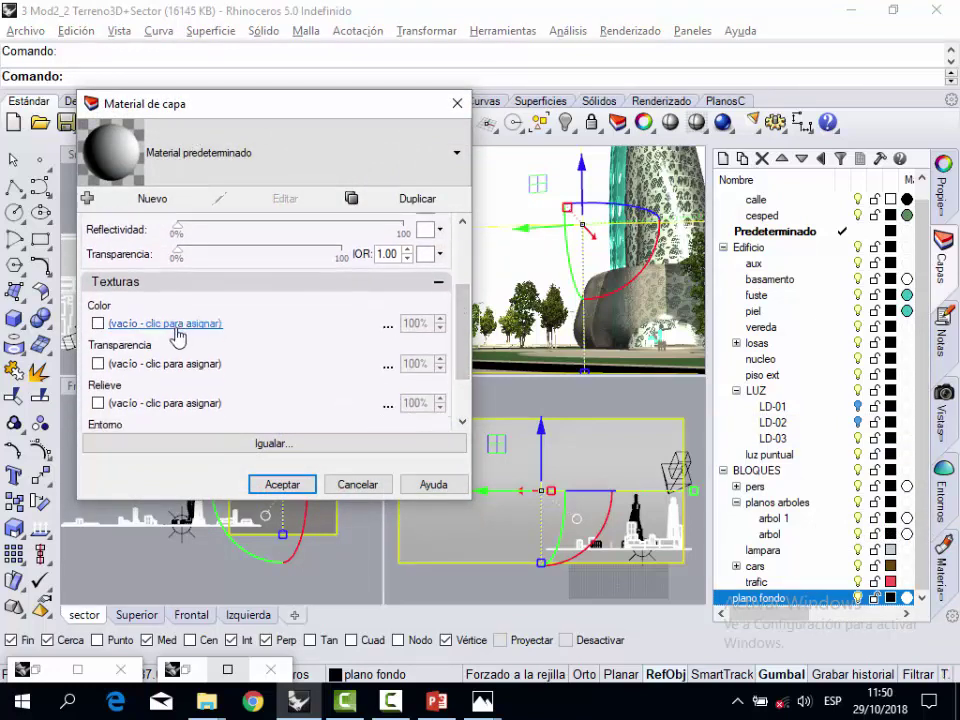
left_click(177, 335)
left_click(680, 347)
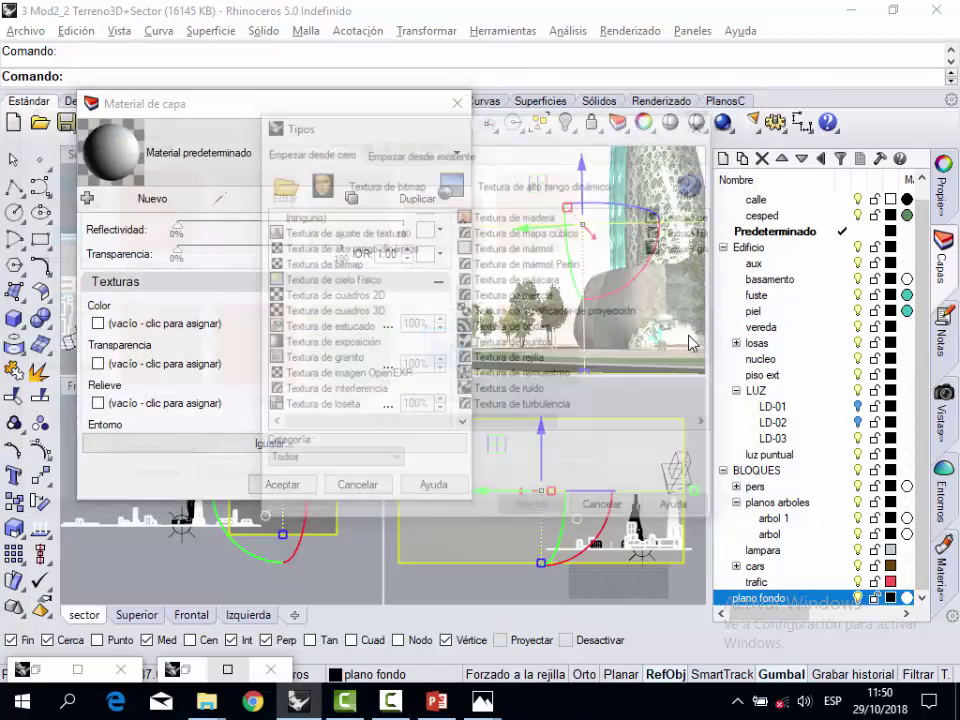
left_click(282, 190)
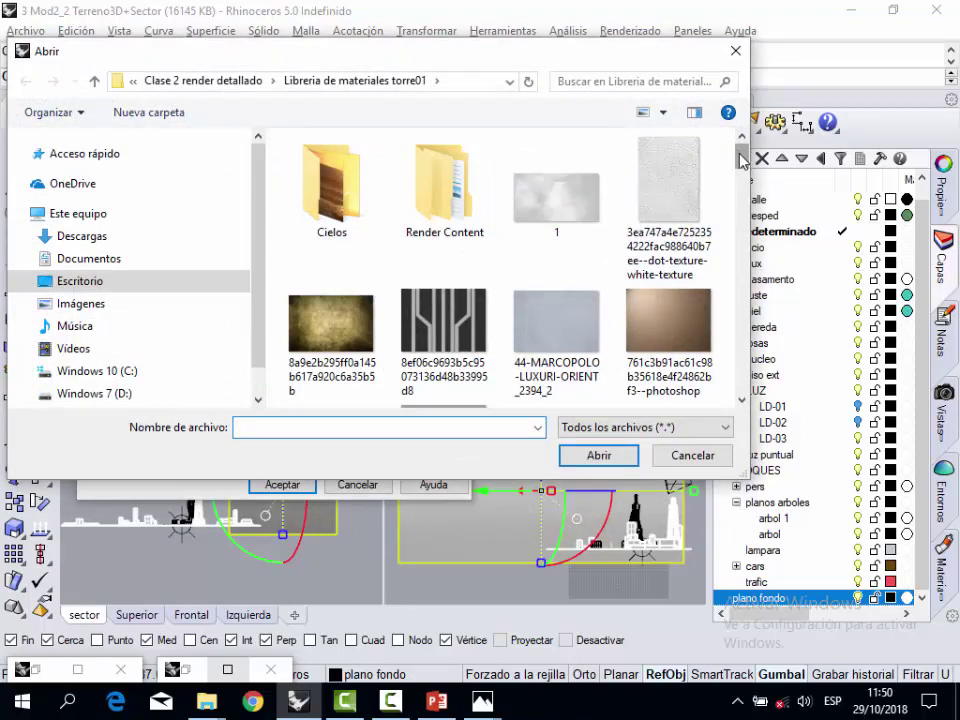
left_click_drag(742, 160, 736, 247)
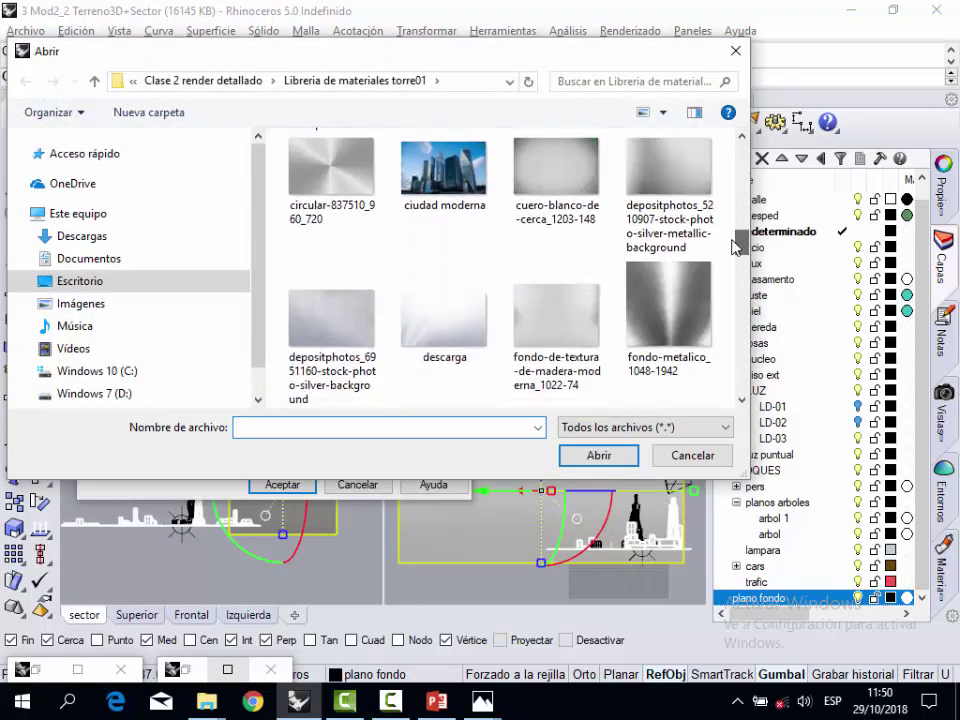
left_click(443, 170)
left_click(600, 456)
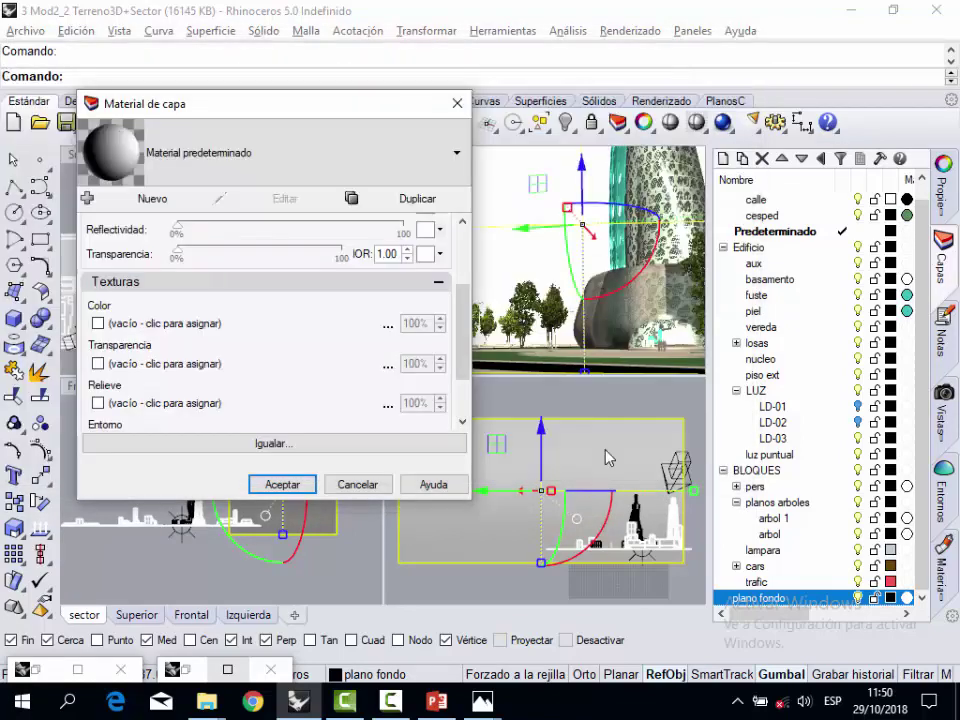
left_click(306, 485)
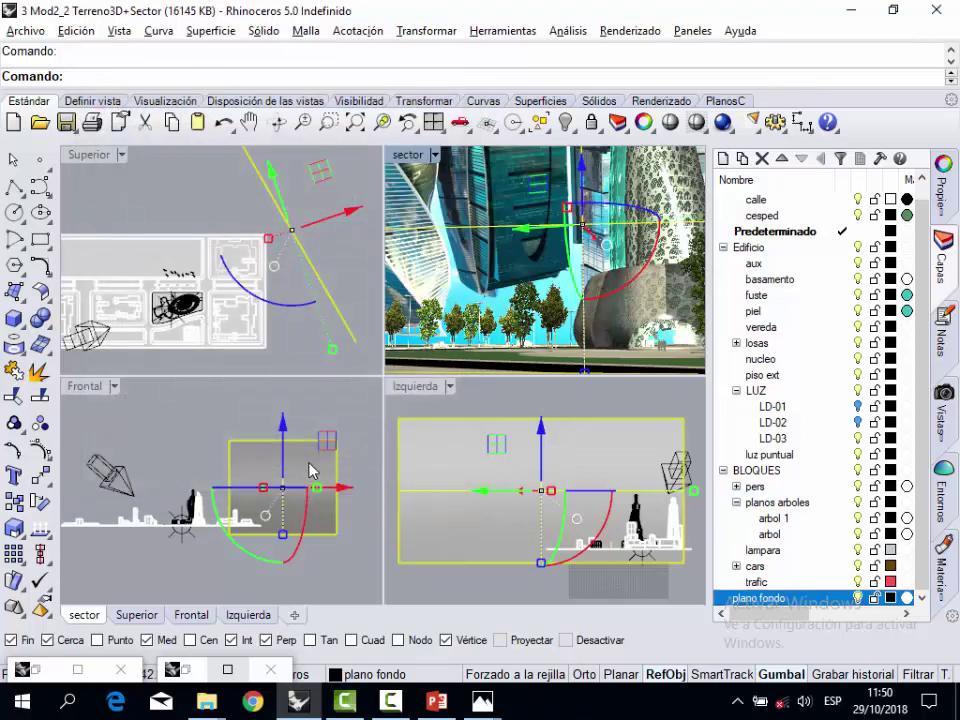
- Maximize the sector viewport and rotate the plano fondo layer's city bitmap texture 180° so its buildings stand upright
left_click(418, 166)
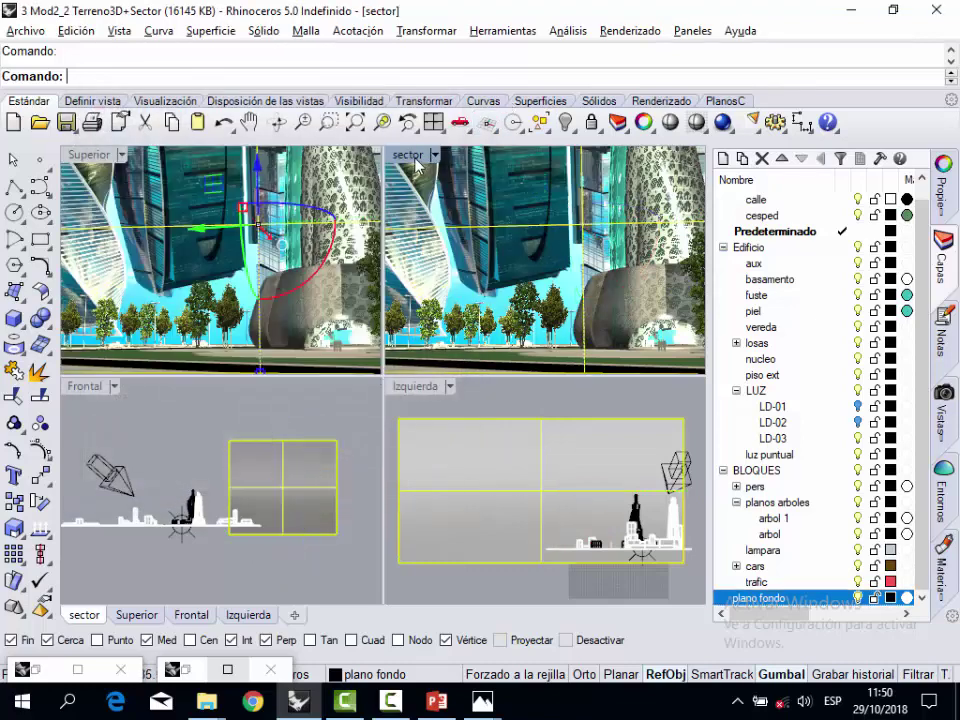
double_click(414, 158)
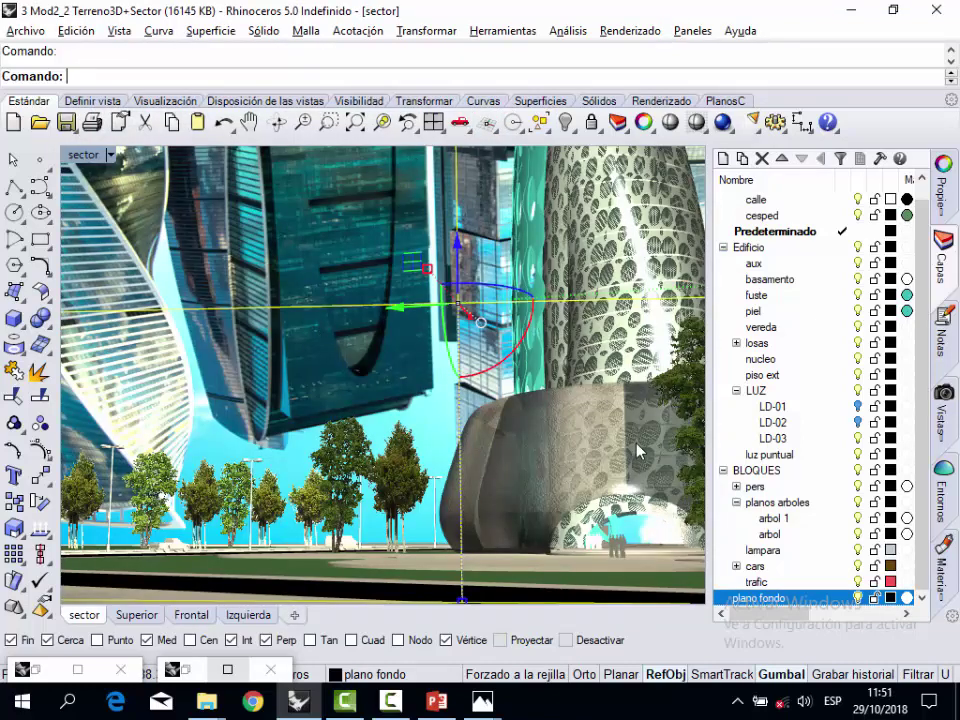
left_click(906, 599)
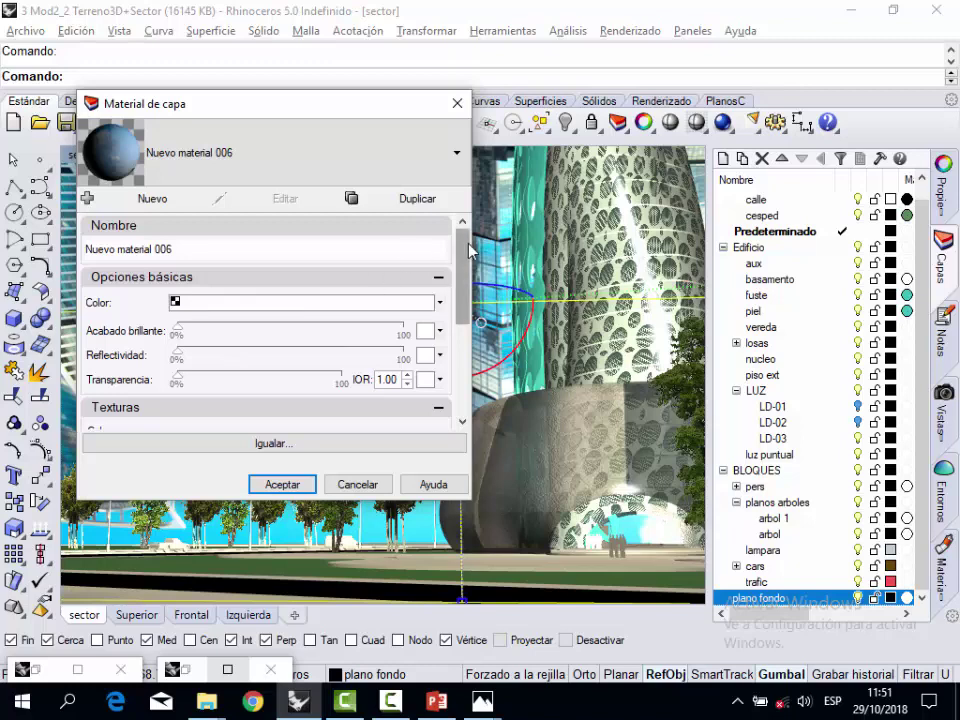
left_click_drag(466, 248, 463, 285)
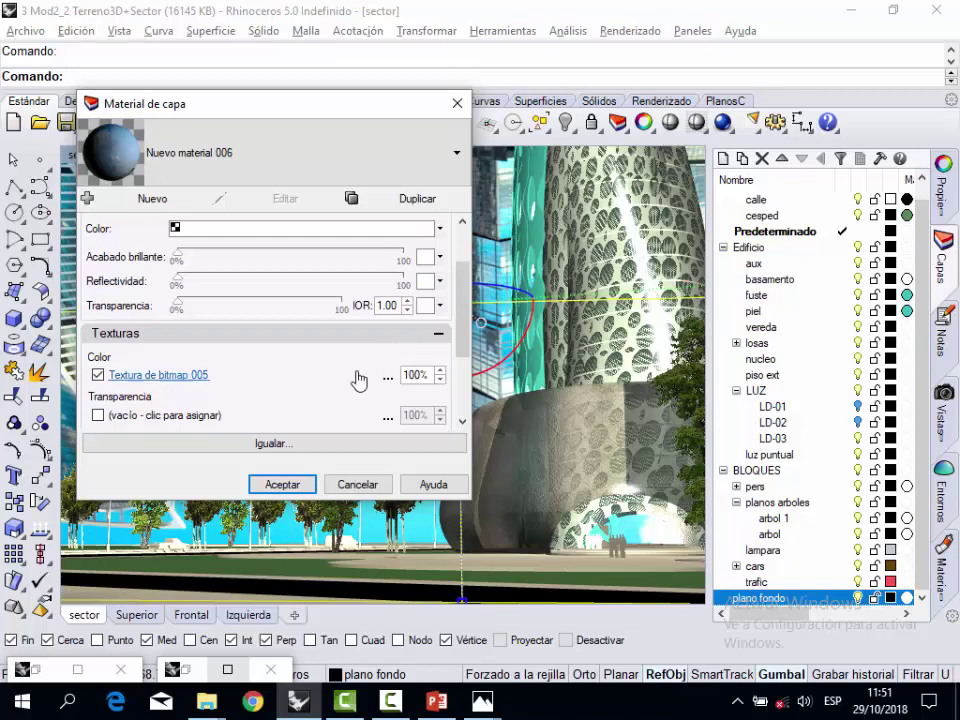
left_click(185, 377)
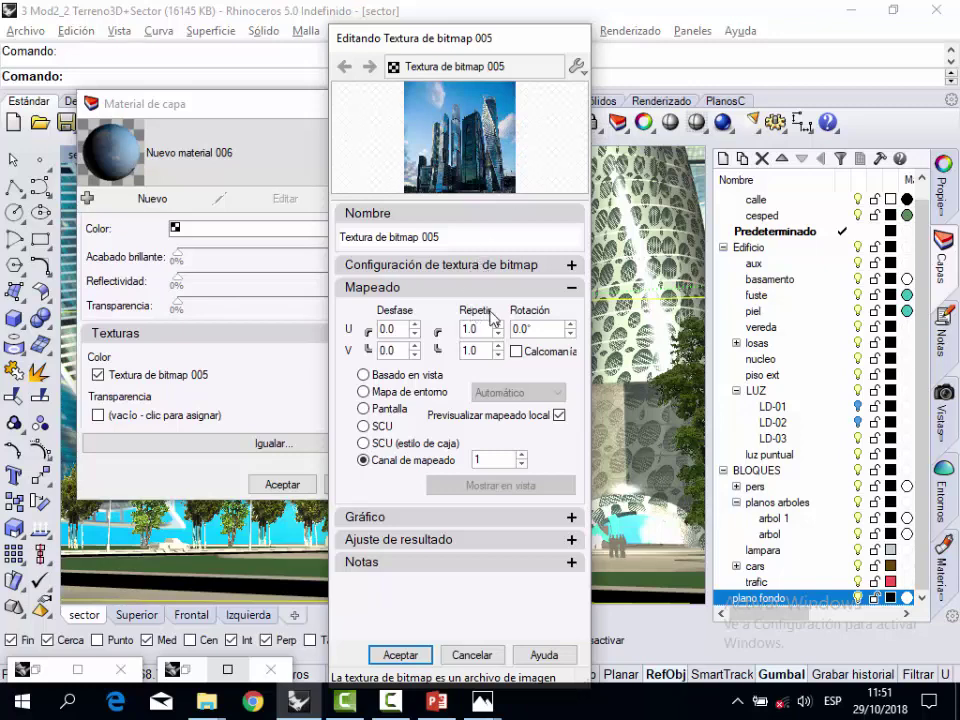
double_click(520, 332)
left_click(514, 330)
type("18")
left_click(424, 655)
left_click(283, 484)
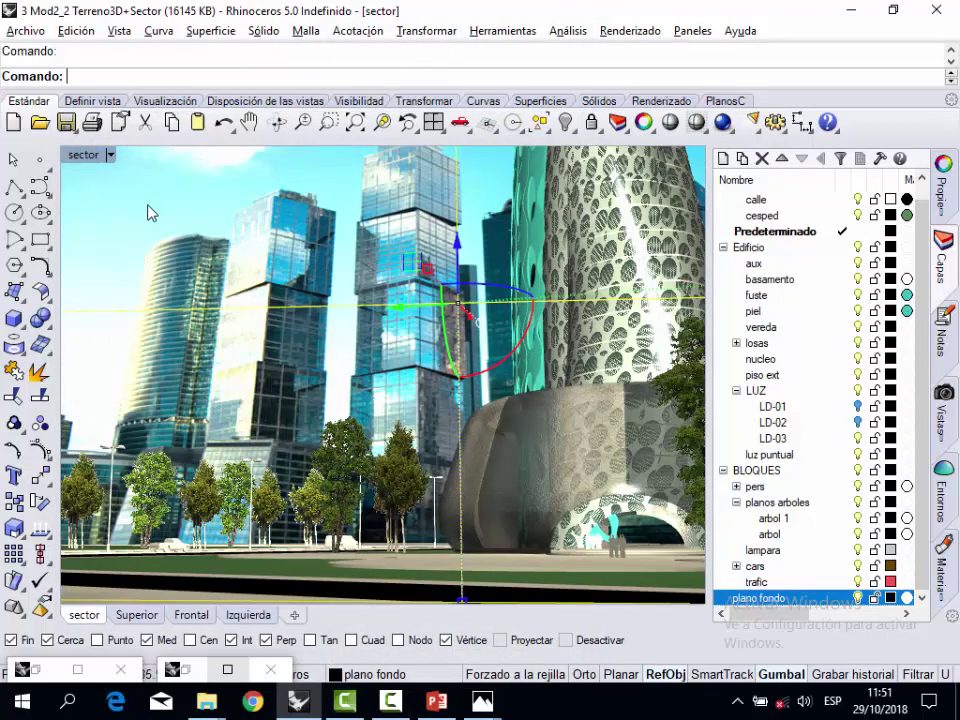
key("Escape")
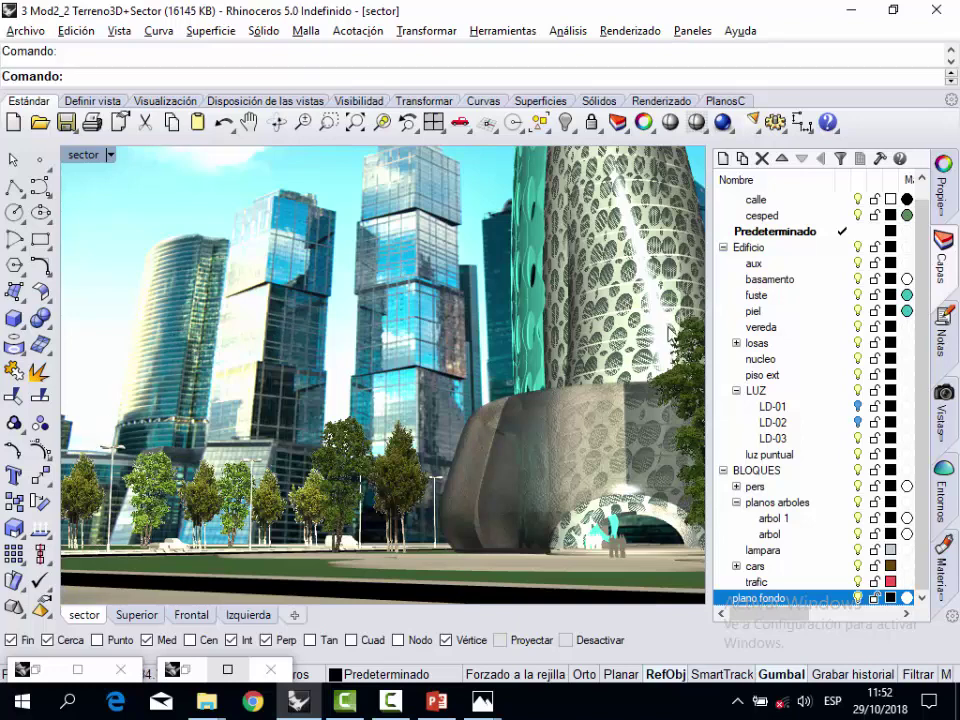
- Render the sector view with the city background and minimize the finished render window
left_click(721, 121)
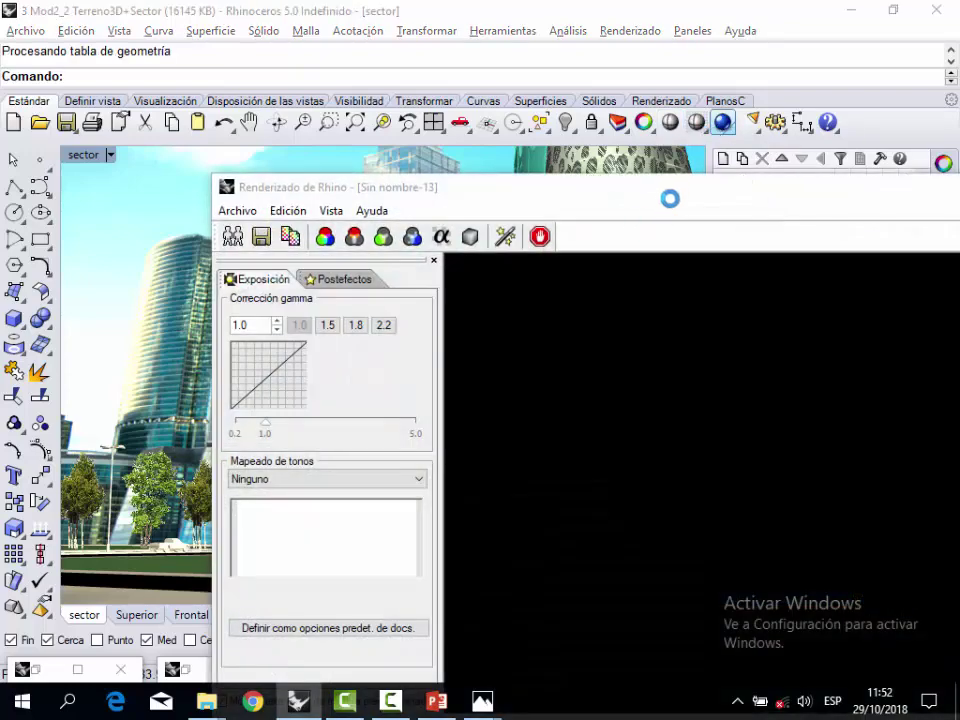
left_click_drag(668, 199, 369, 137)
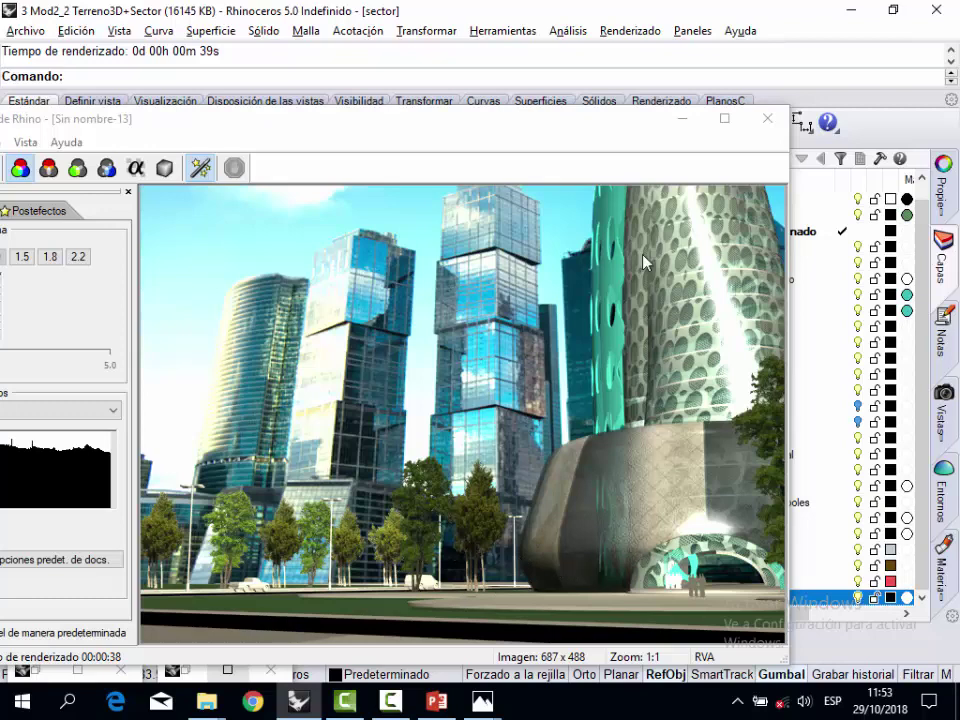
left_click(683, 120)
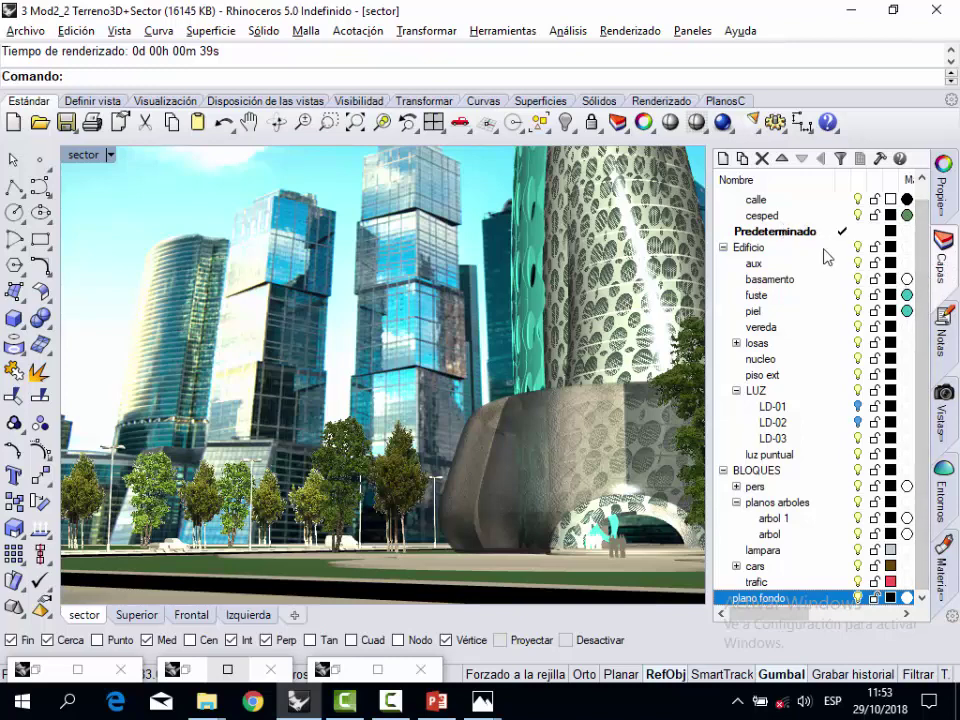
- Show all hidden objects, then hide only the tall white context block beside the tower's base
scroll(810, 288, "up", 1)
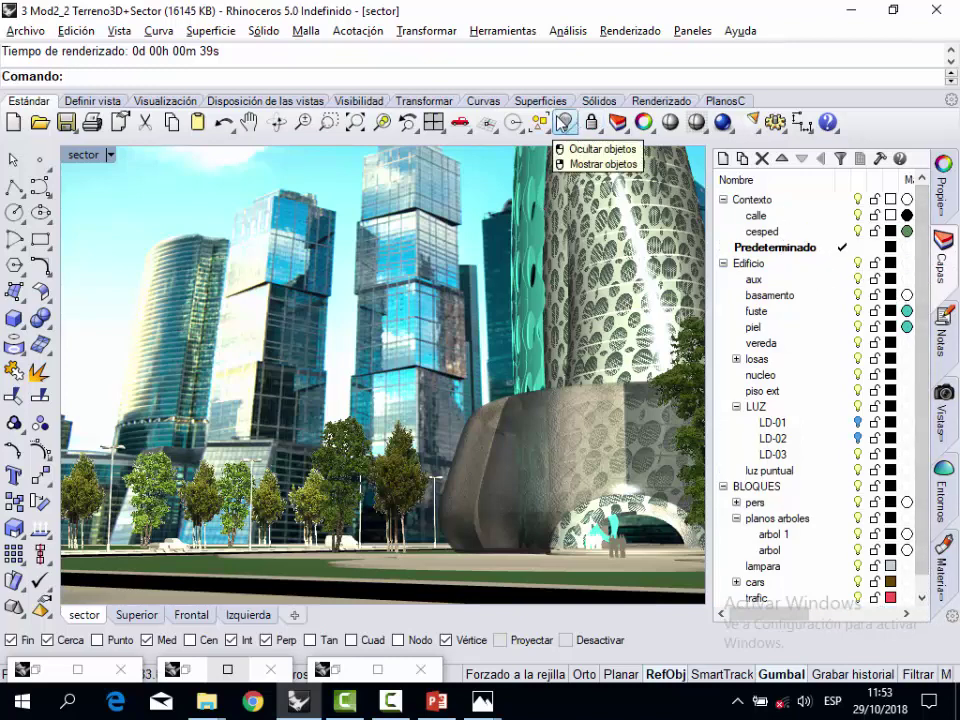
right_click(565, 122)
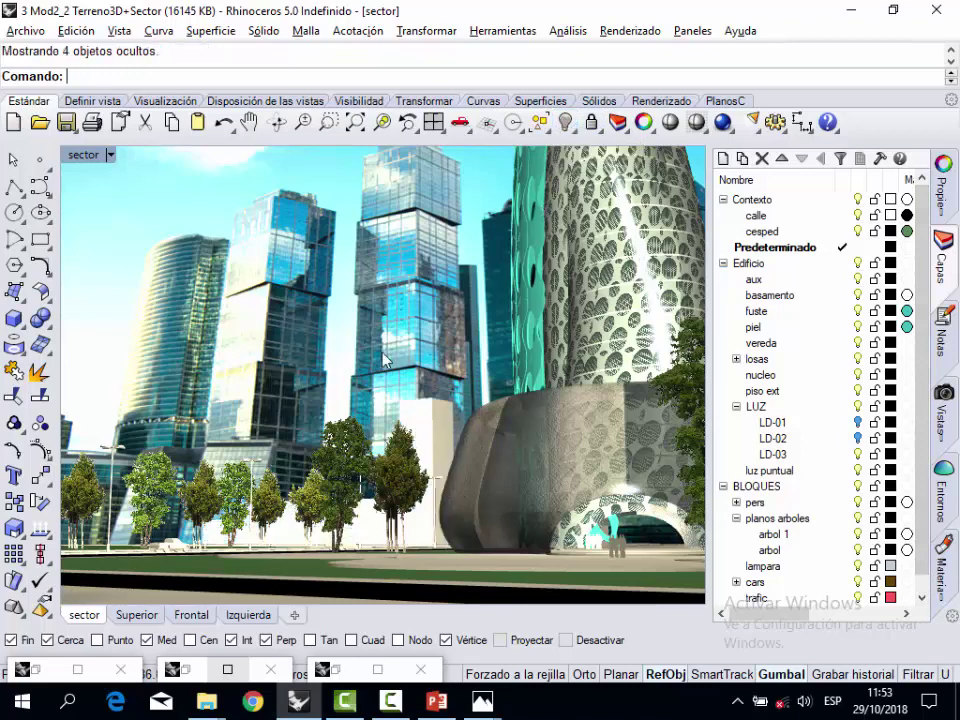
left_click(441, 437)
left_click(286, 400)
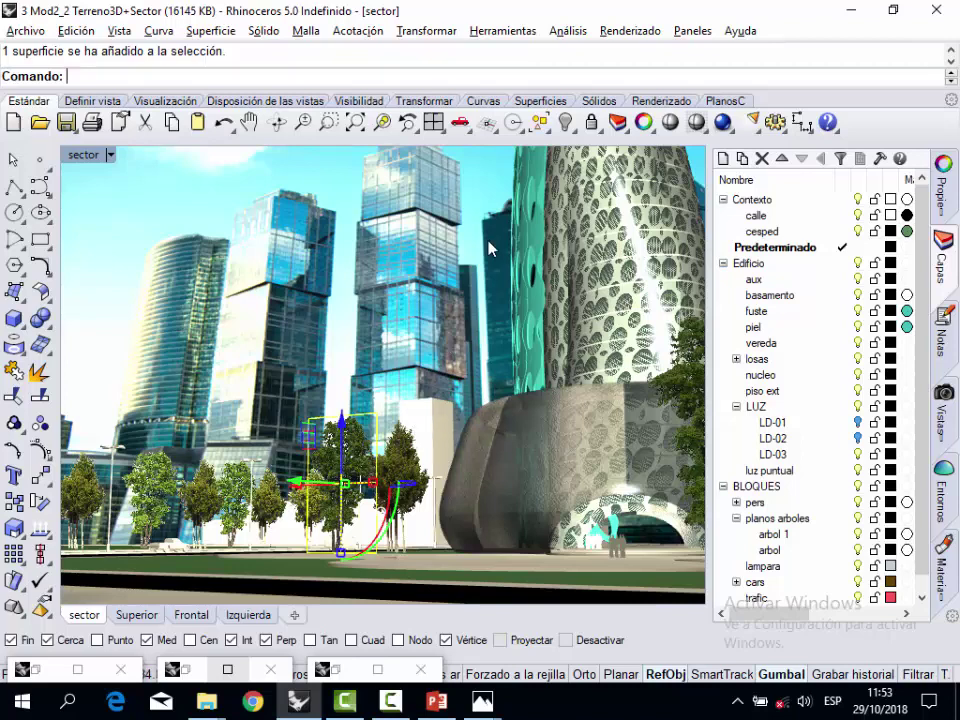
left_click(431, 414)
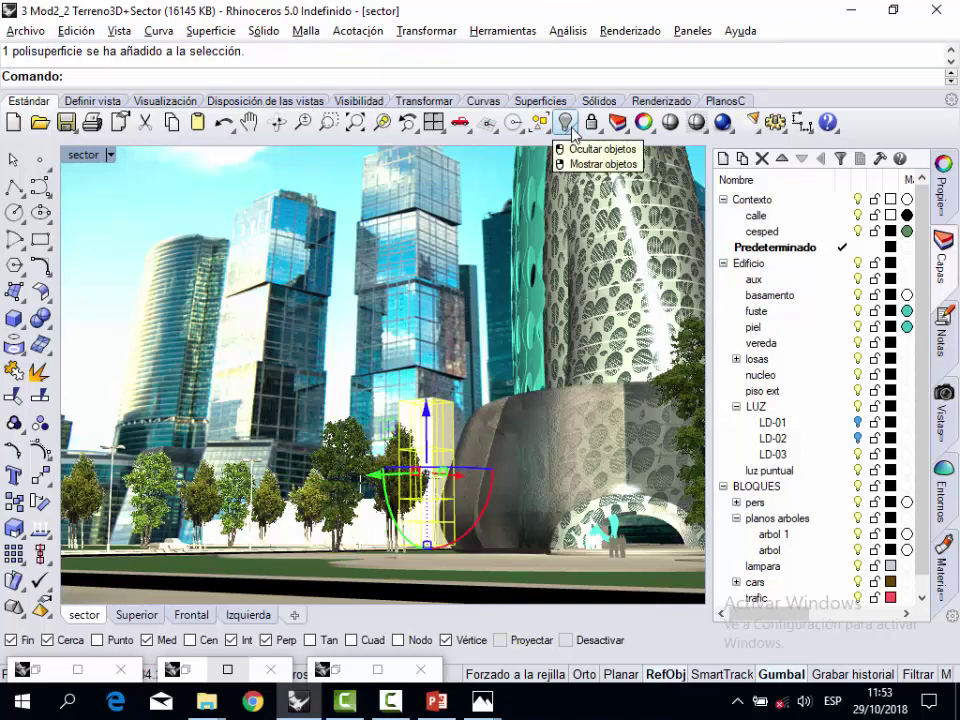
left_click(569, 128)
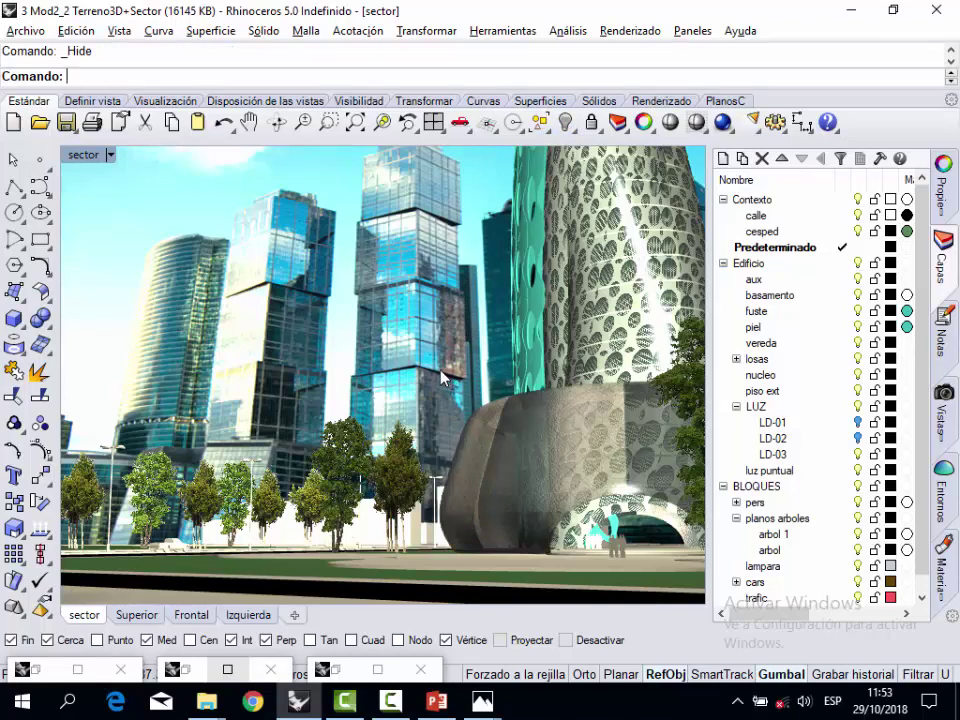
- Inspect the tree planes beside the tower's base and the foreground tree plane by selecting them in turn, then clear the selection
left_click(373, 531)
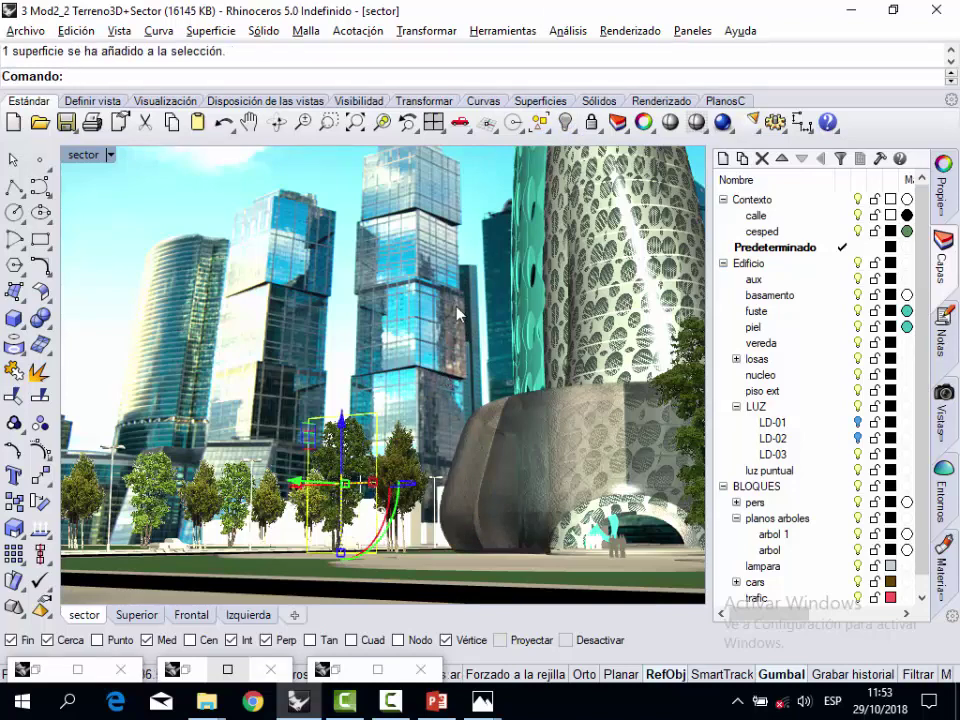
left_click_drag(422, 541, 476, 541)
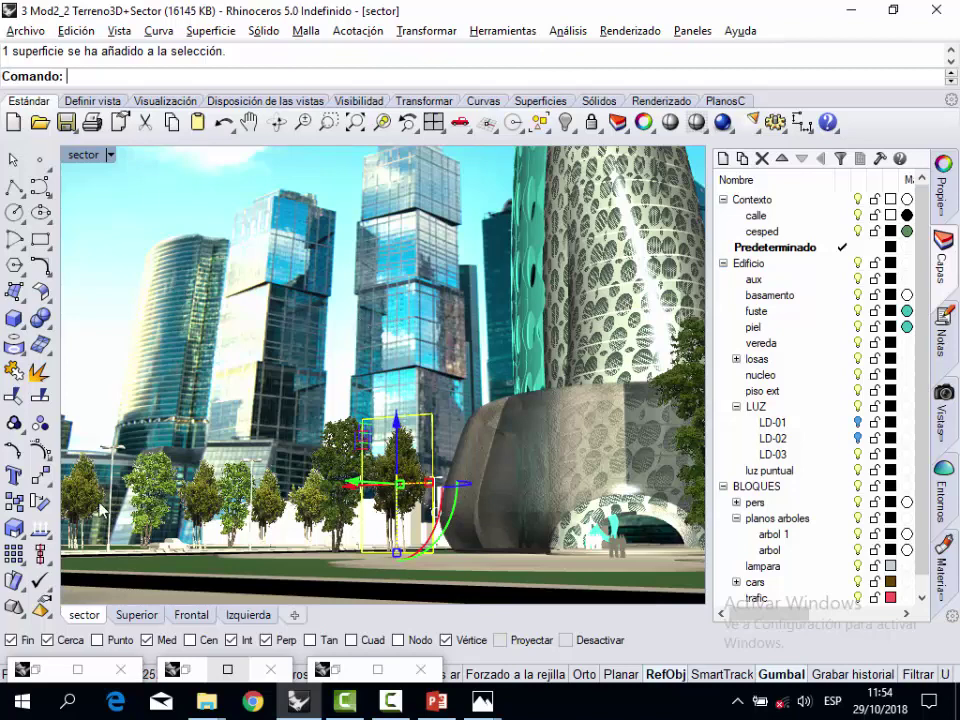
left_click_drag(372, 530, 640, 480)
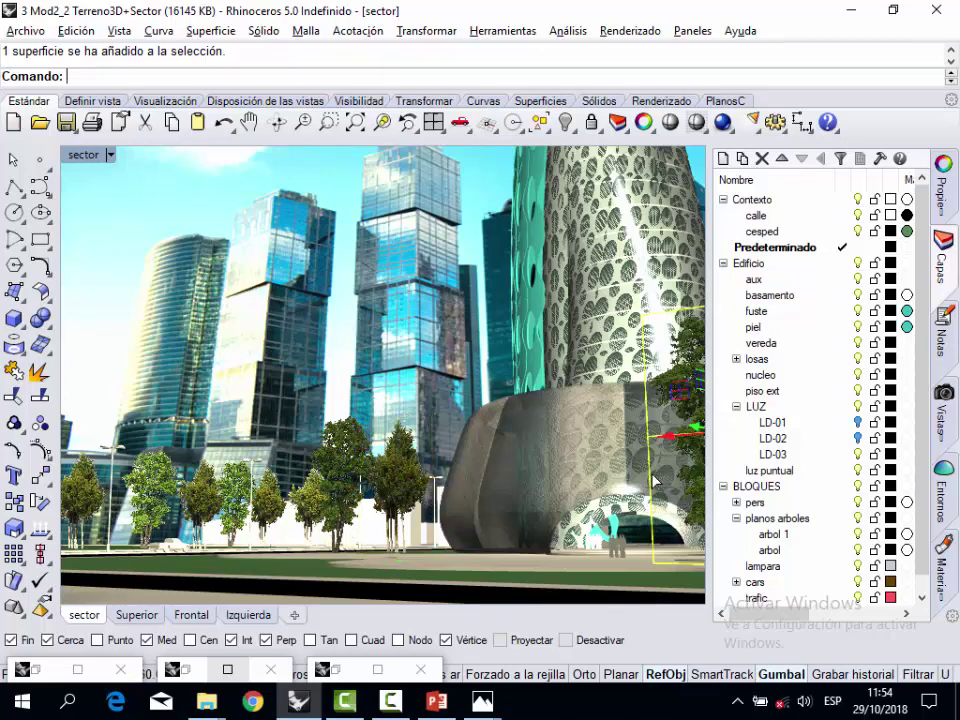
left_click(640, 478)
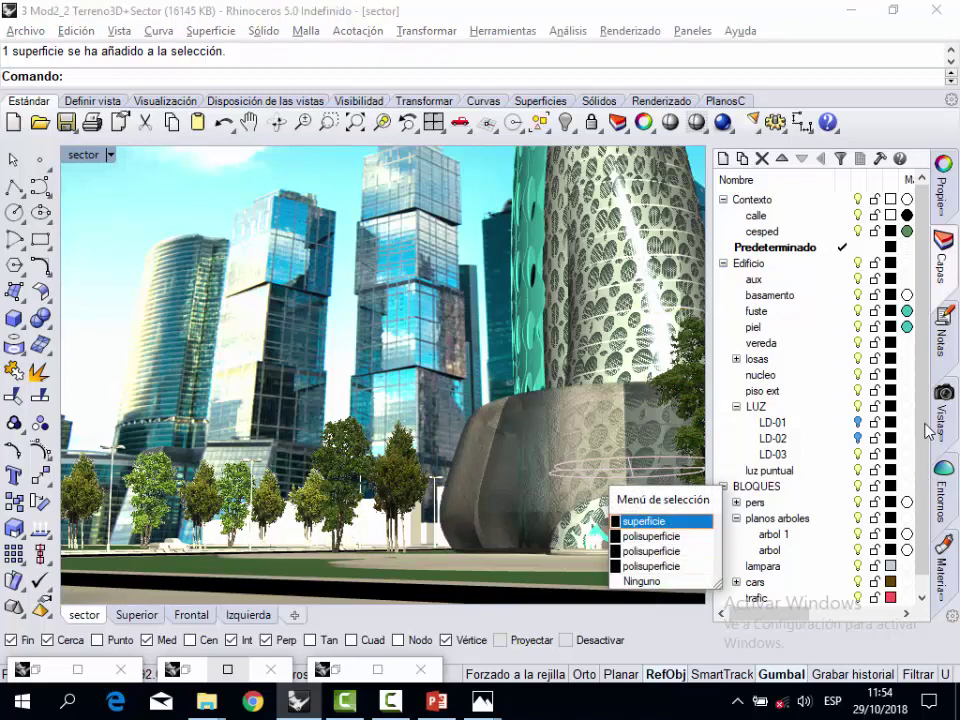
key("Escape")
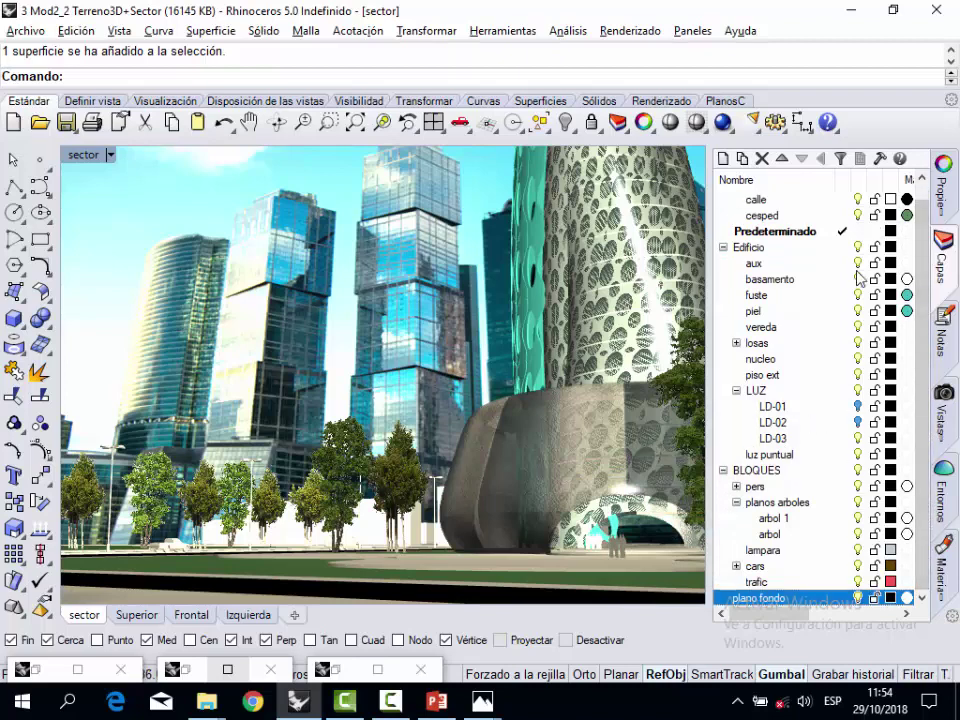
- Set the reflectivity colour of the basamento layer's material to a pale gold with R 238, G 230, B 207
left_click(906, 279)
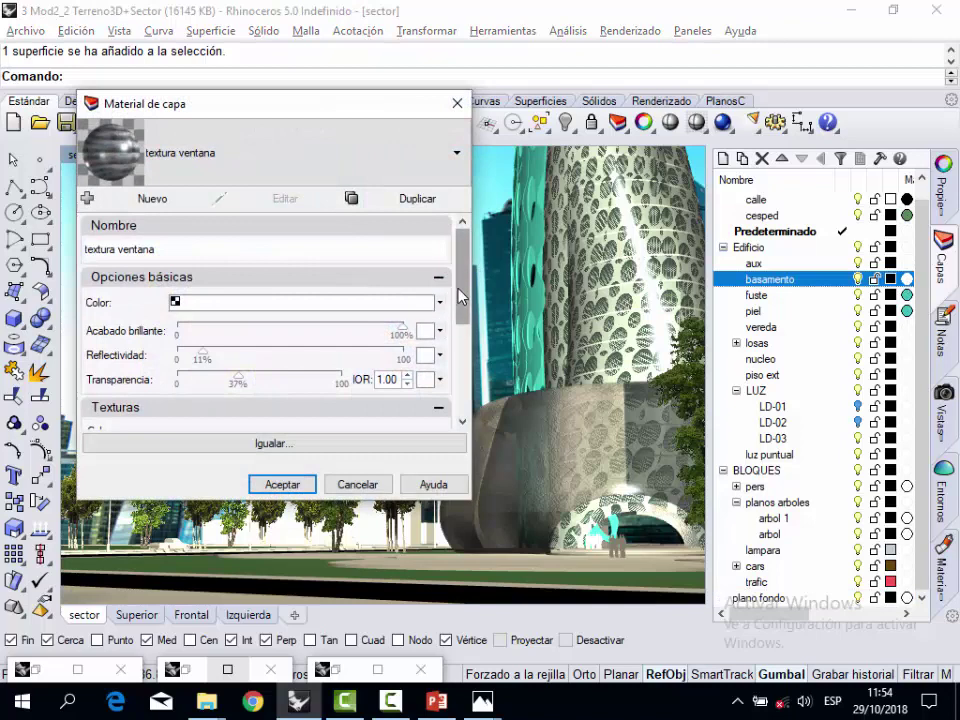
scroll(462, 303, "down", 1)
scroll(462, 303, "down", 1)
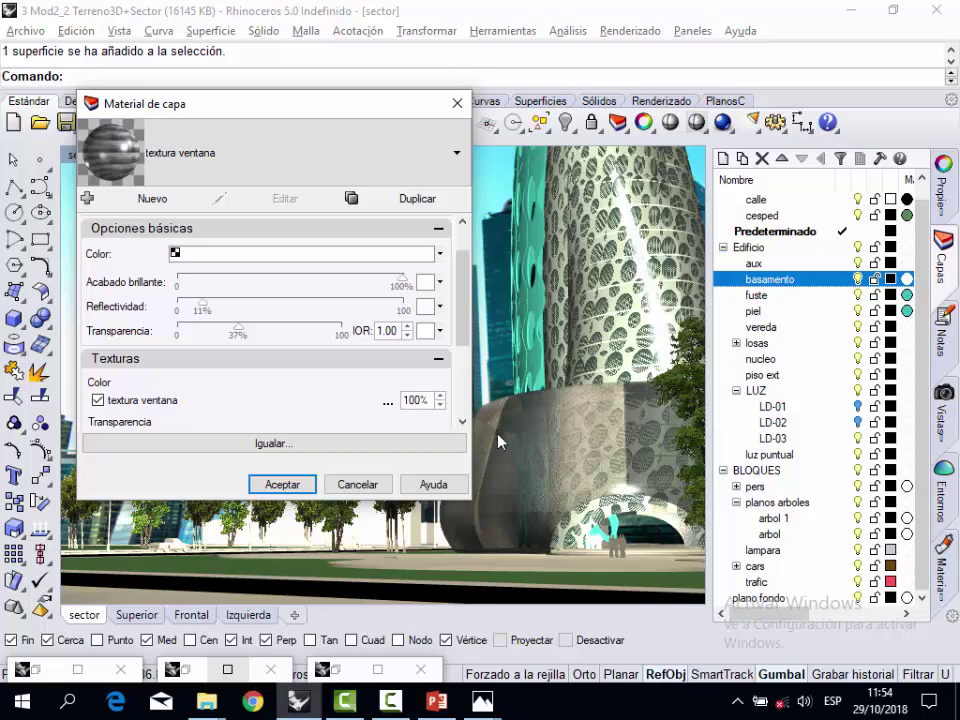
left_click(425, 308)
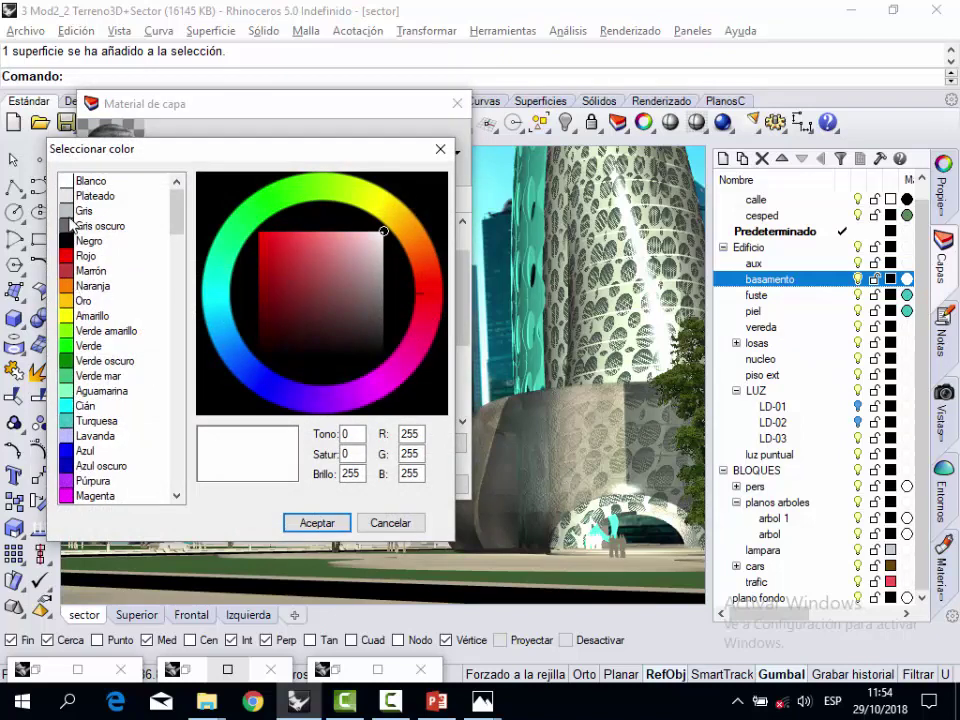
left_click(82, 300)
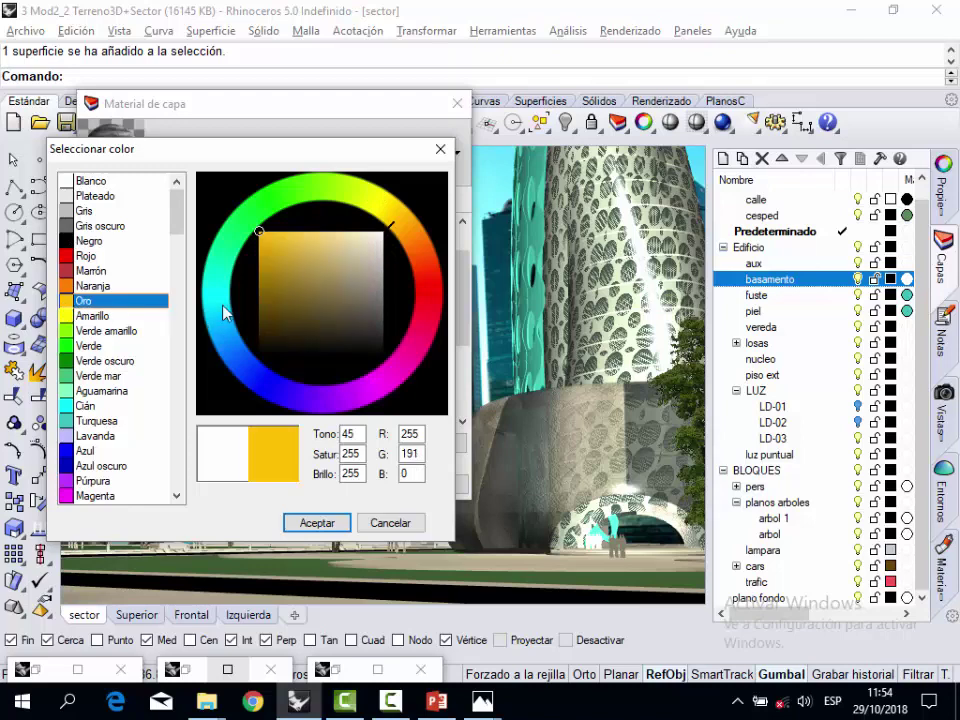
left_click_drag(268, 240, 367, 240)
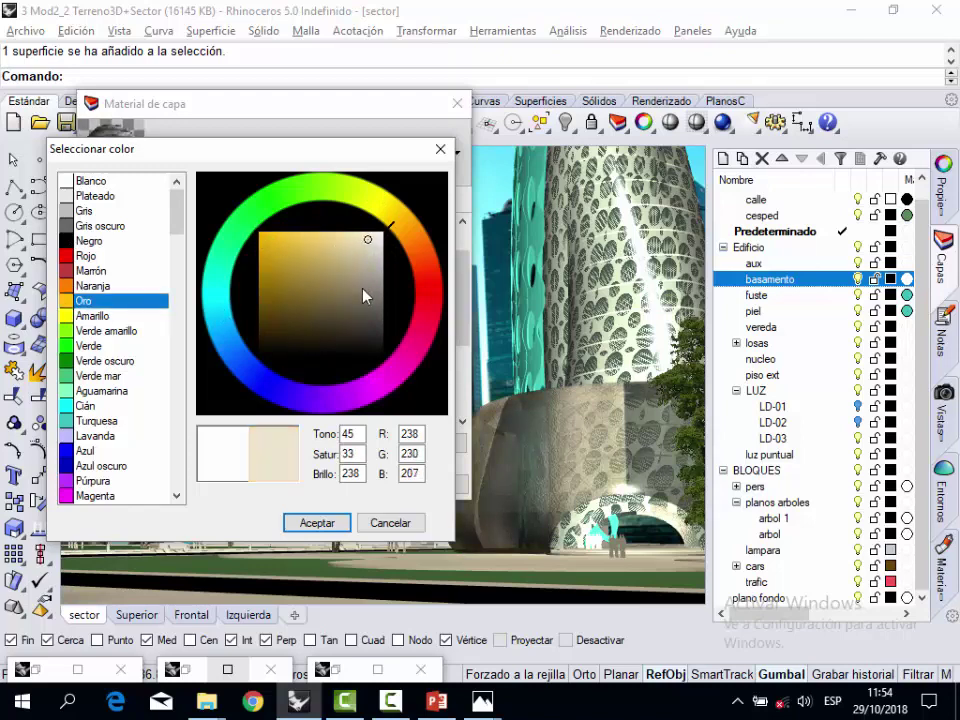
left_click(316, 523)
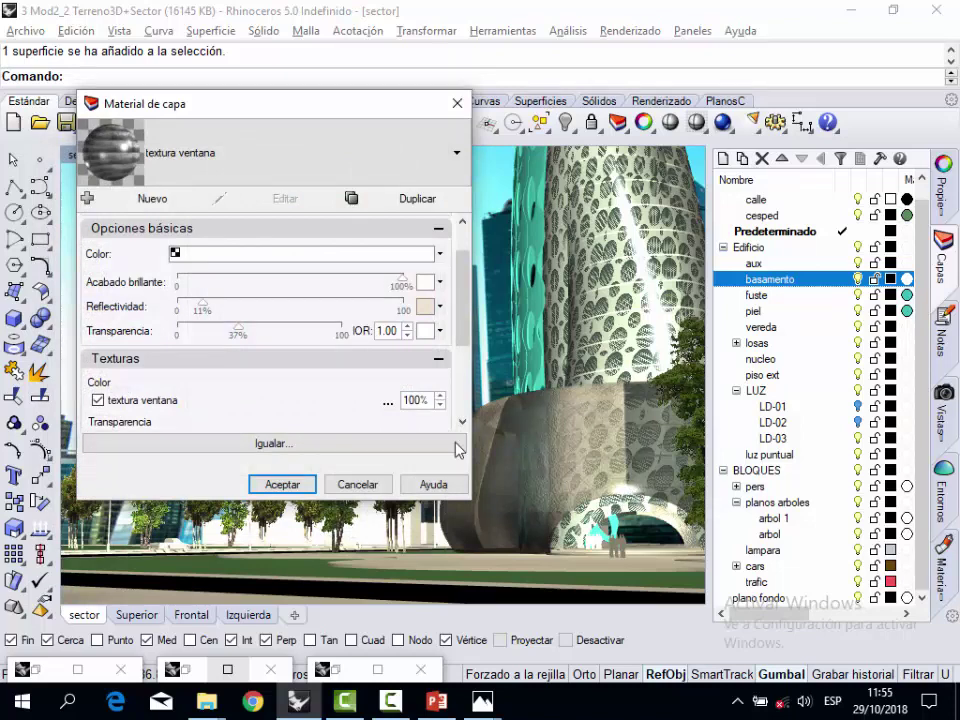
- Try a stronger gold with R 236, G 198, B 90 as the reflectivity colour of the basamento layer's material
left_click(425, 311)
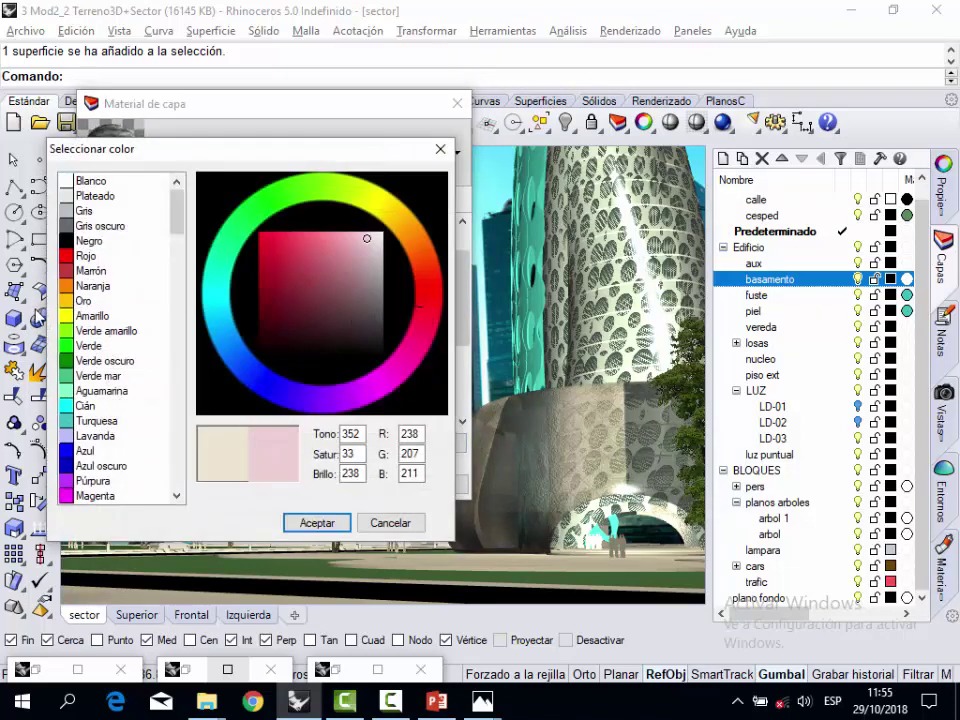
left_click(390, 523)
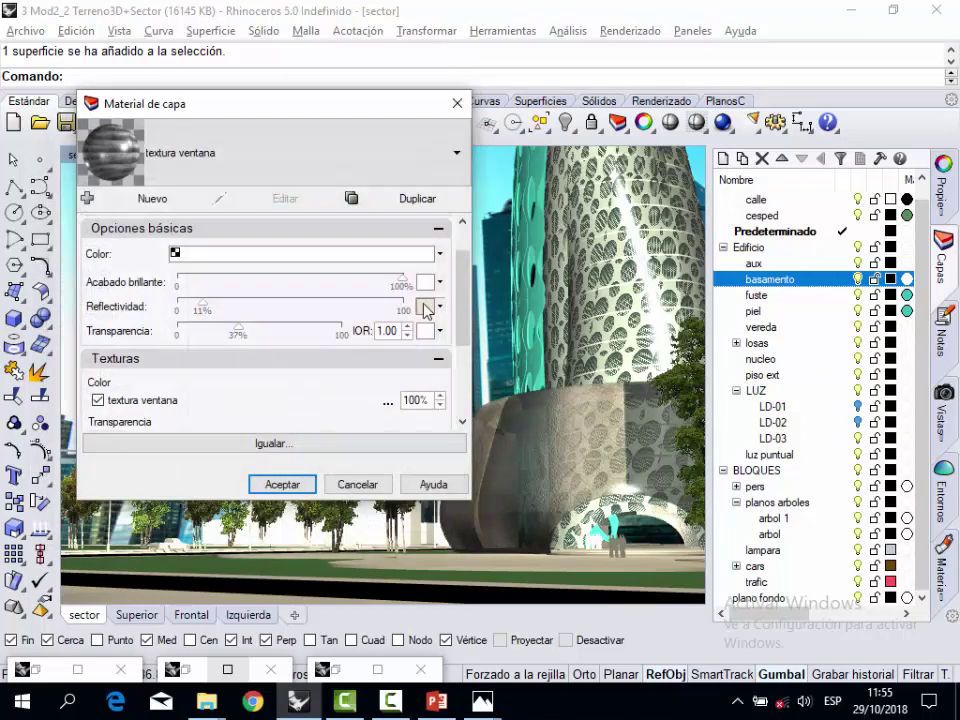
left_click(424, 304)
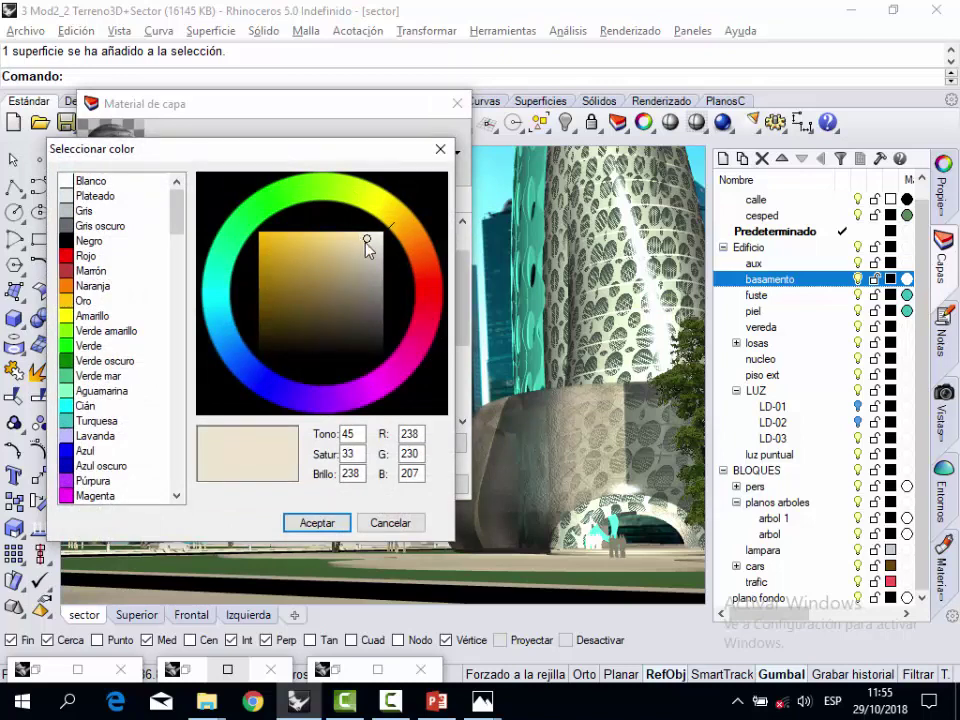
left_click_drag(366, 249, 307, 242)
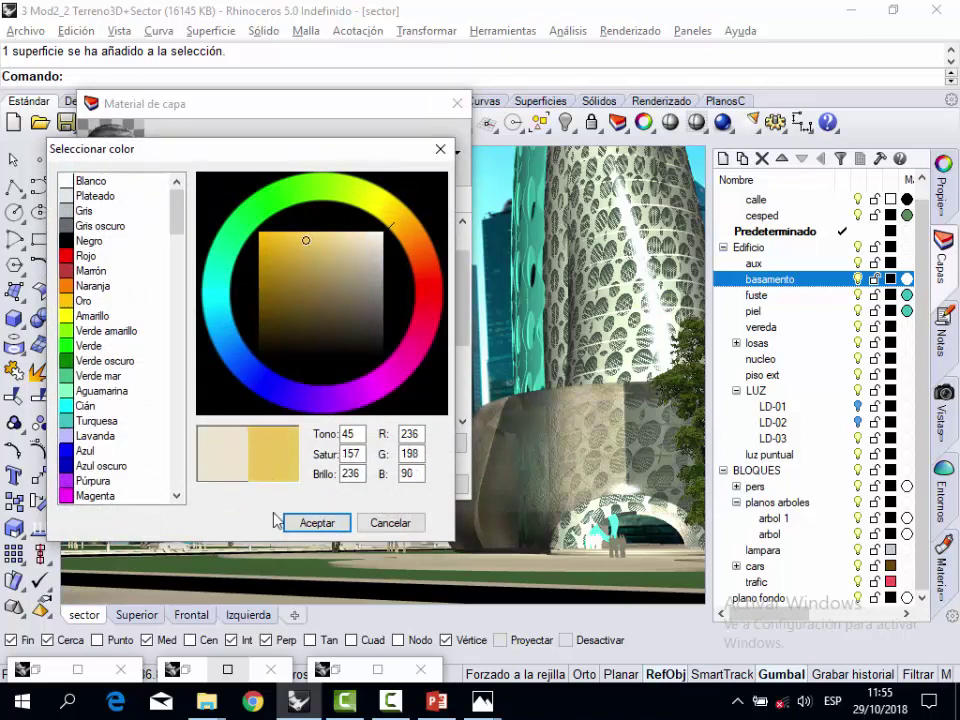
left_click(329, 525)
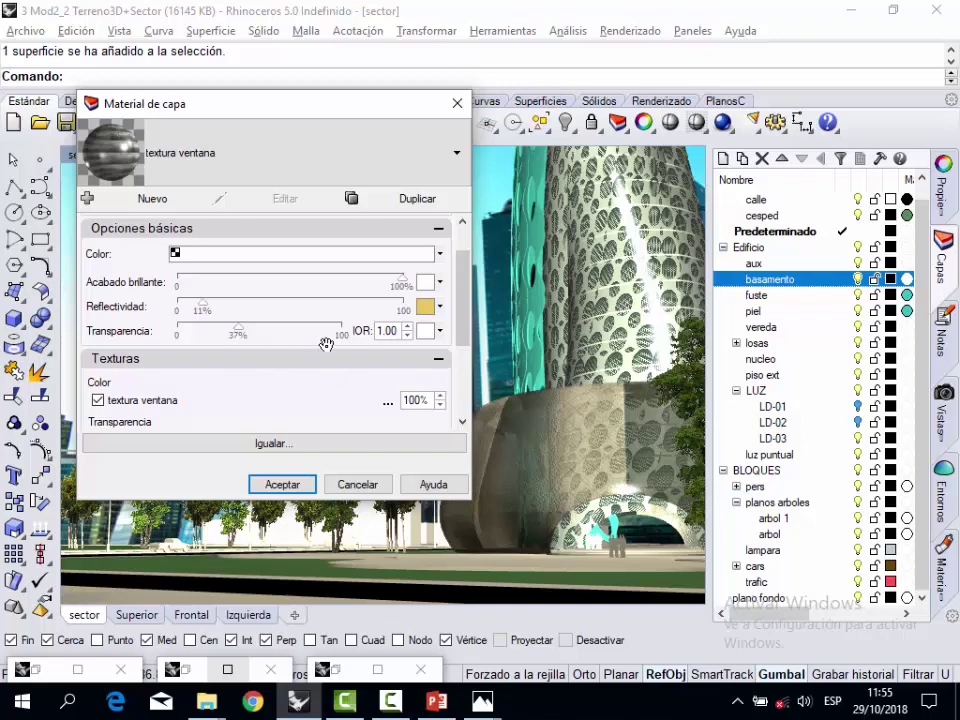
- Try the Oro colour for the basamento material's gloss finish and discard the open material edits
left_click(426, 283)
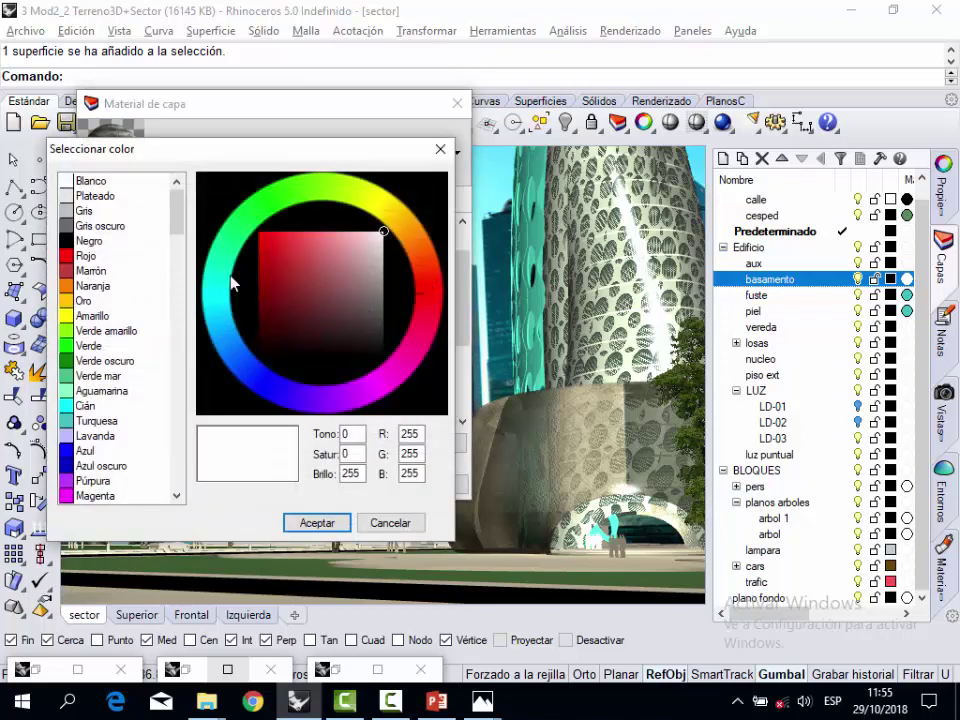
left_click(90, 300)
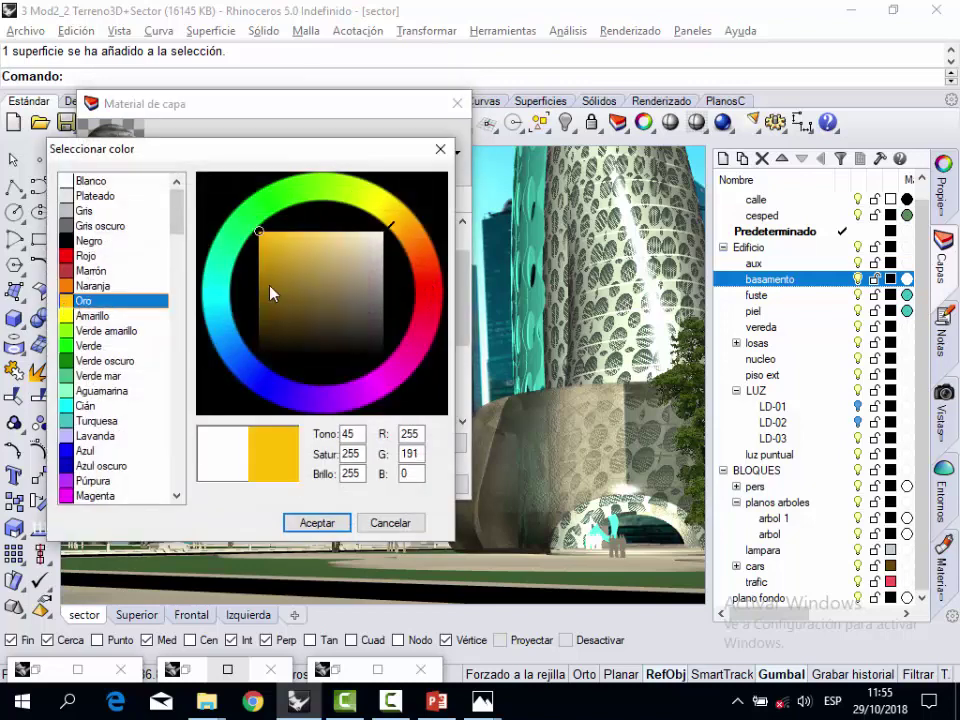
left_click(316, 523)
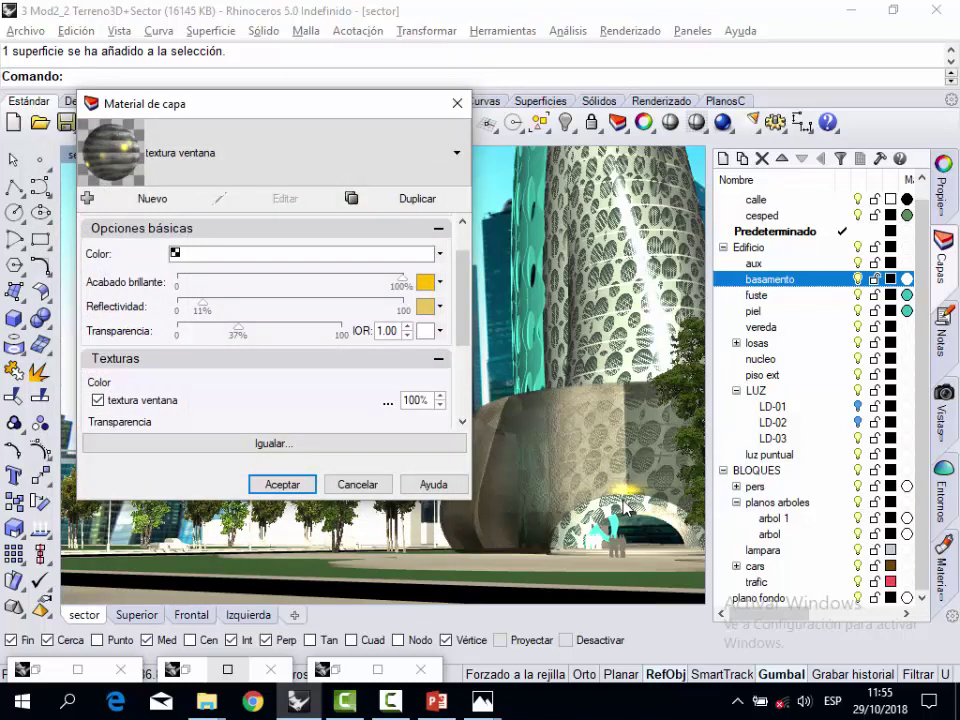
left_click(356, 485)
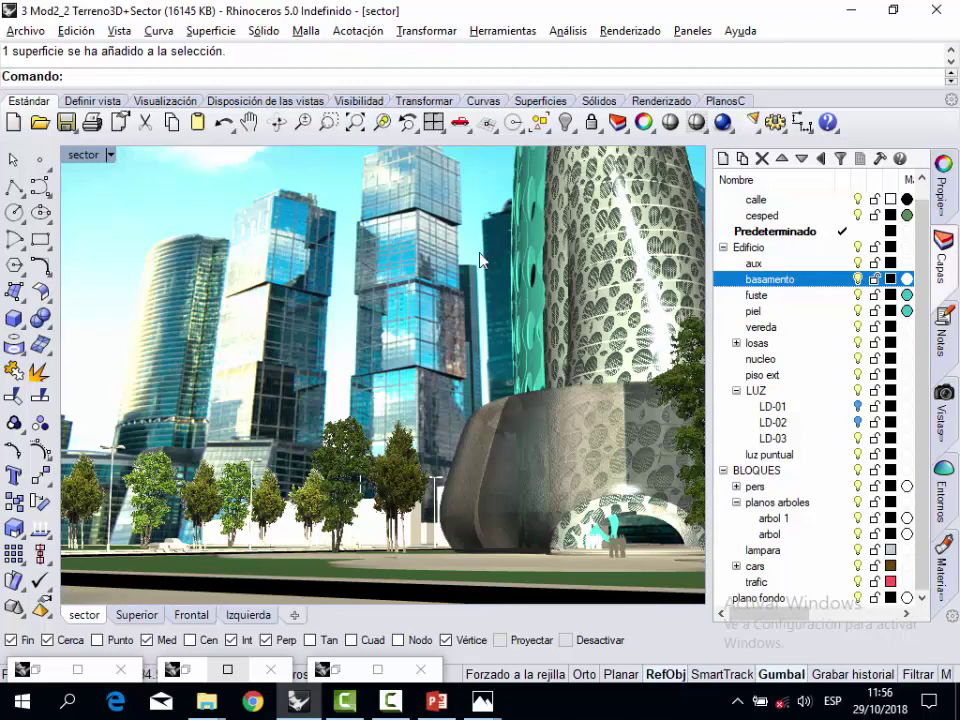
- View the saved render "sector fondo- 1004x488- 1'3''-10x" from the Render torre 01 folder, then close it and minimize the folder window
mouse_move(208, 706)
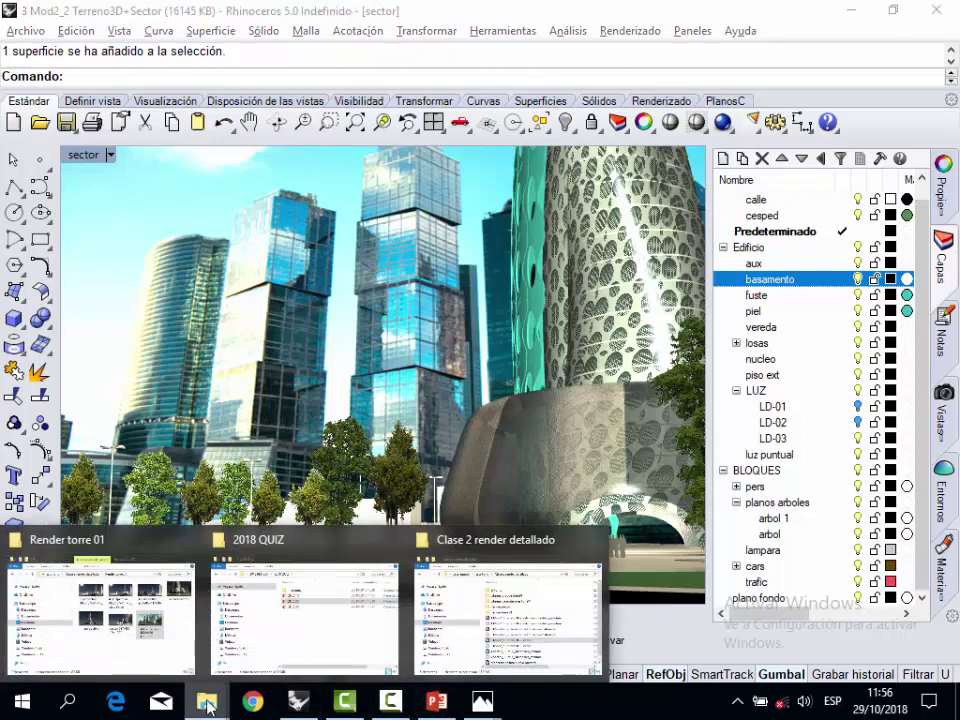
left_click(156, 527)
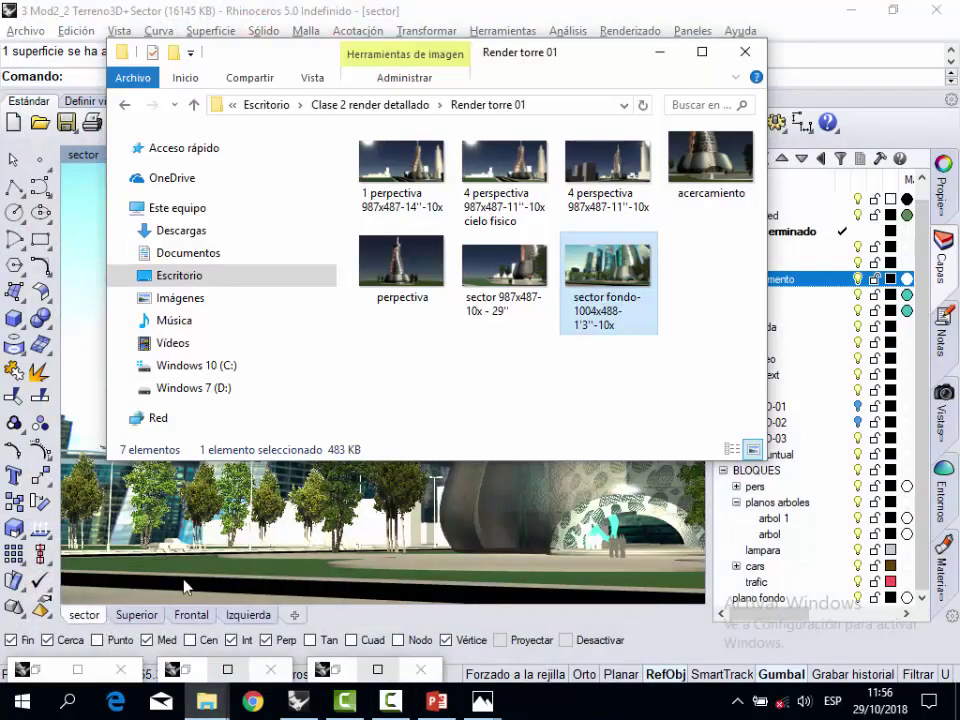
double_click(634, 278)
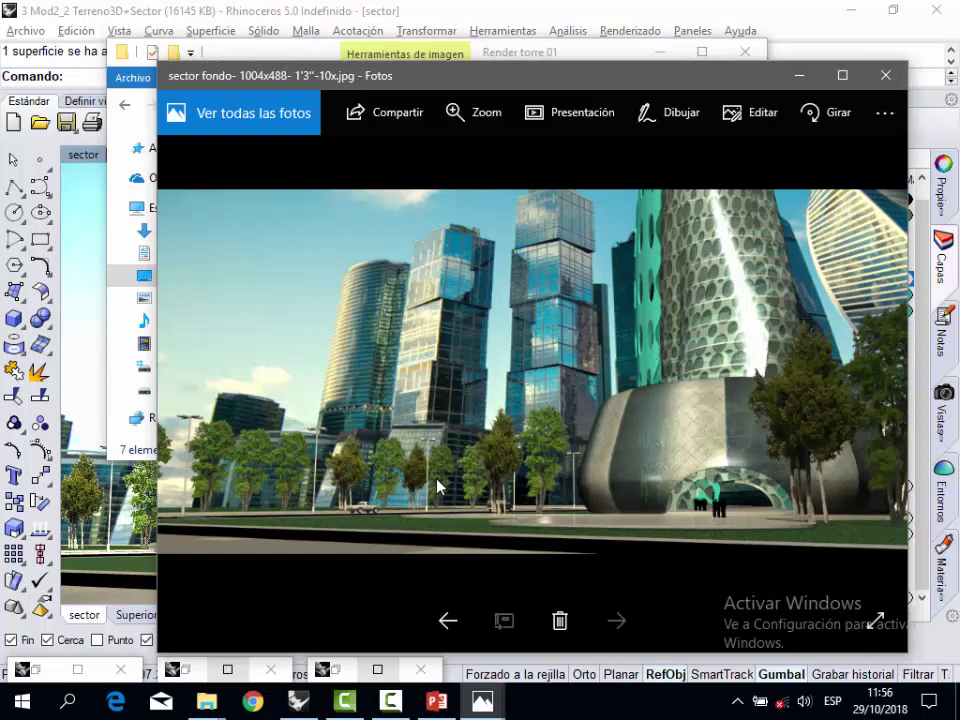
left_click(885, 77)
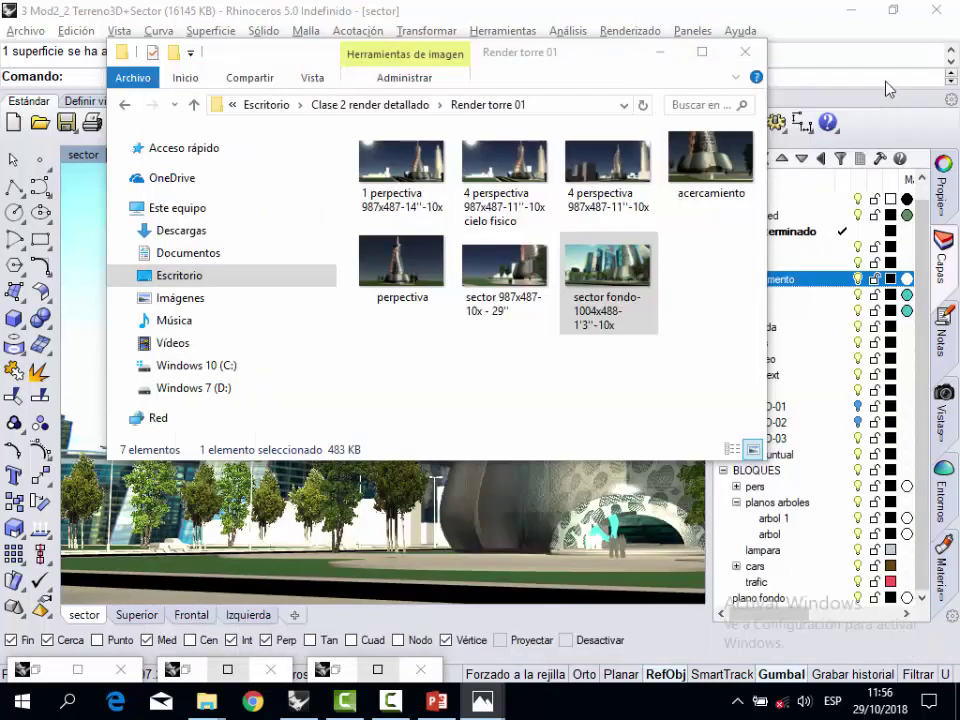
left_click(660, 52)
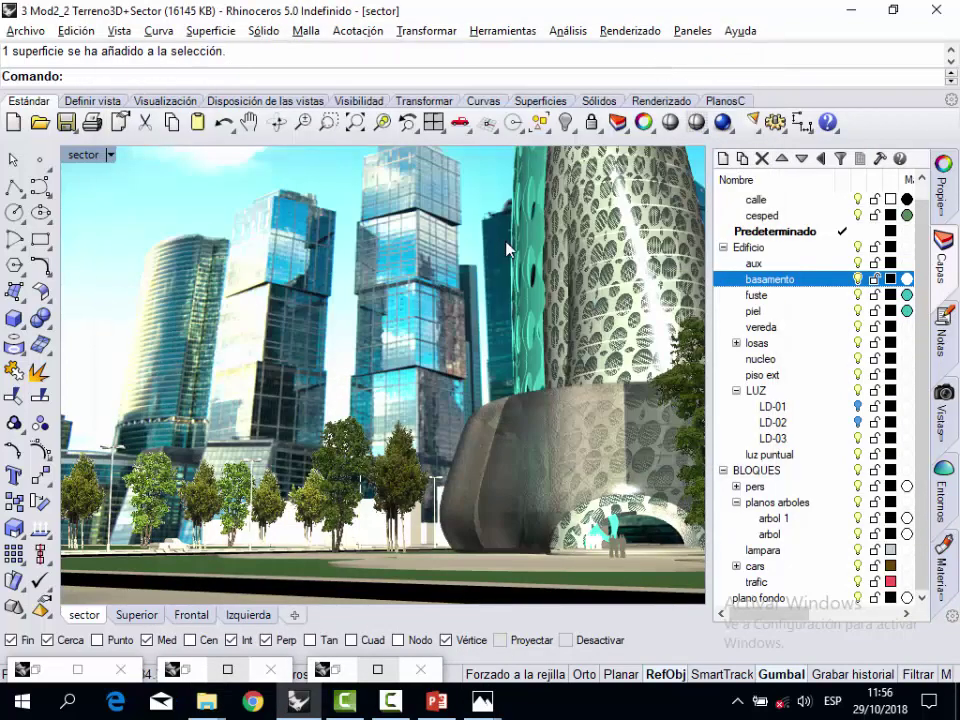